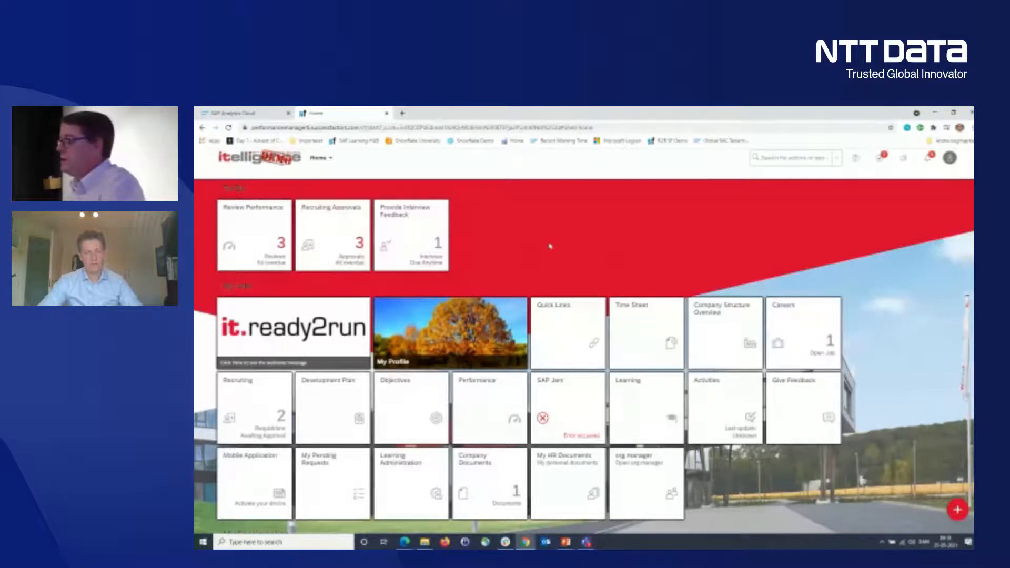
# - Open Manage OAuth2 Client Applications from the Admin Centre's Company Settings and view the SAC application's registration details
pyautogui.scroll(-1, 565, 242)
pyautogui.scroll(-3, 565, 242)
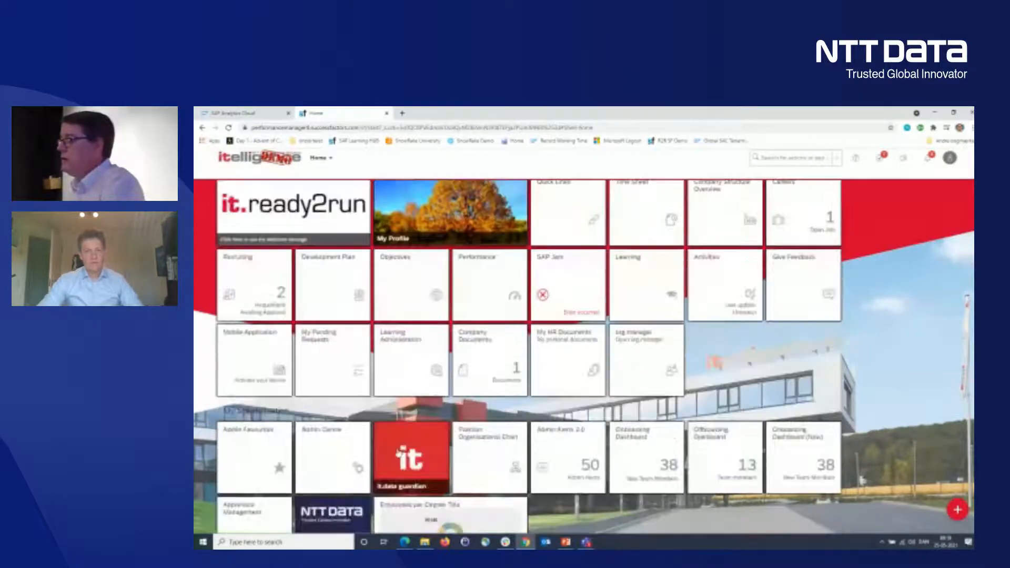
pyautogui.click(335, 439)
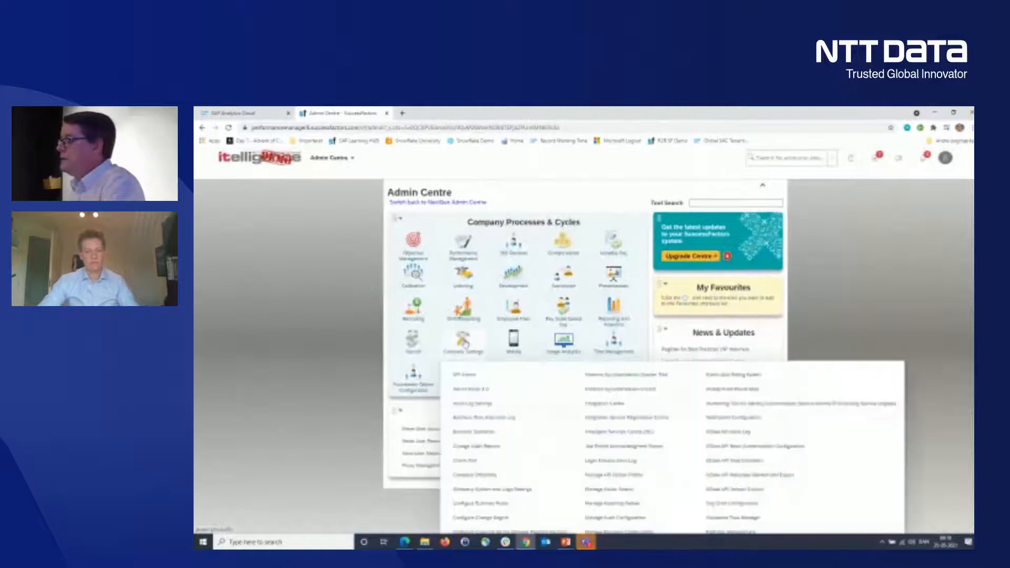
pyautogui.moveTo(474, 352)
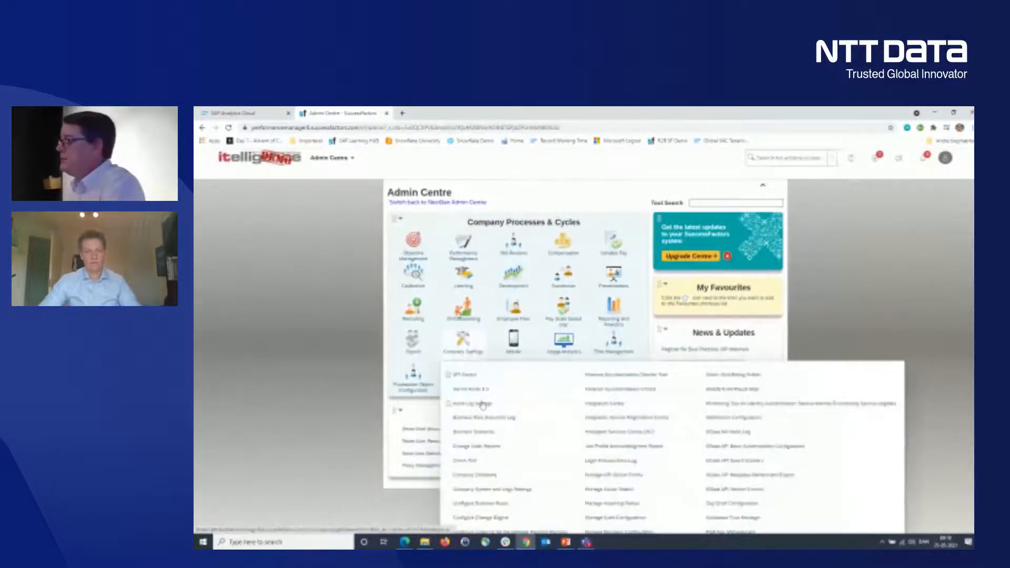
pyautogui.scroll(-3, 483, 405)
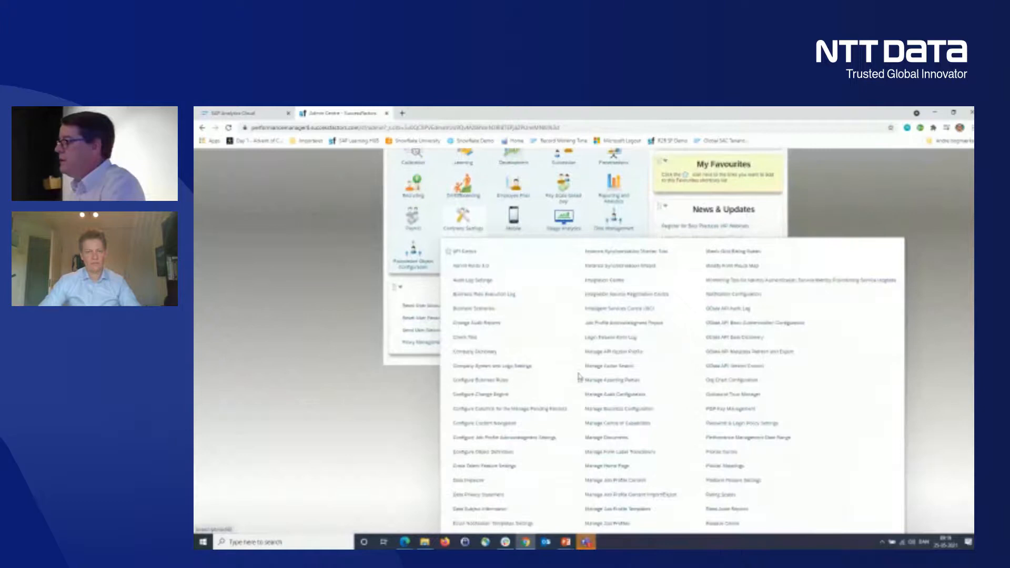
pyautogui.scroll(-2, 580, 374)
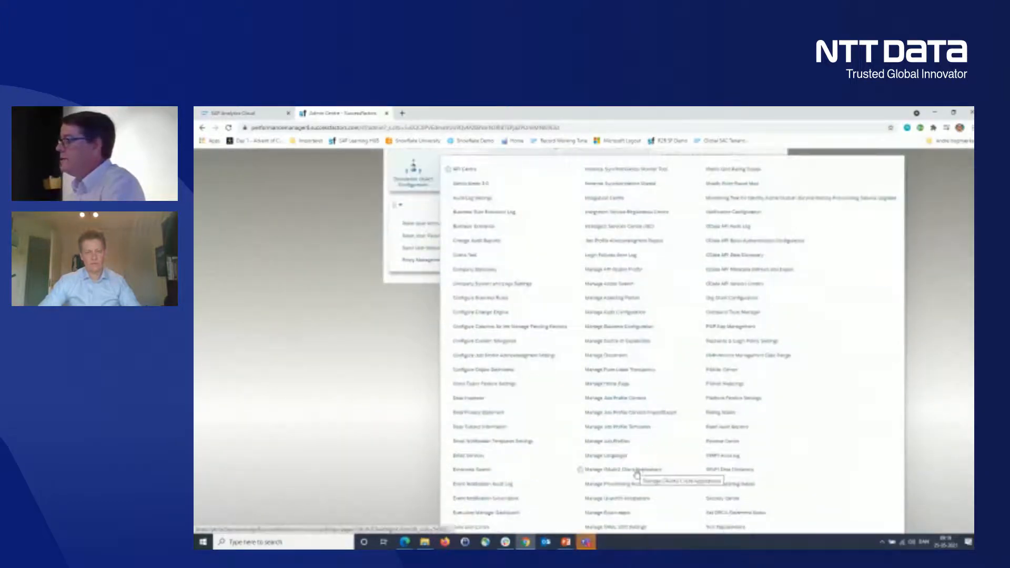
pyautogui.click(637, 472)
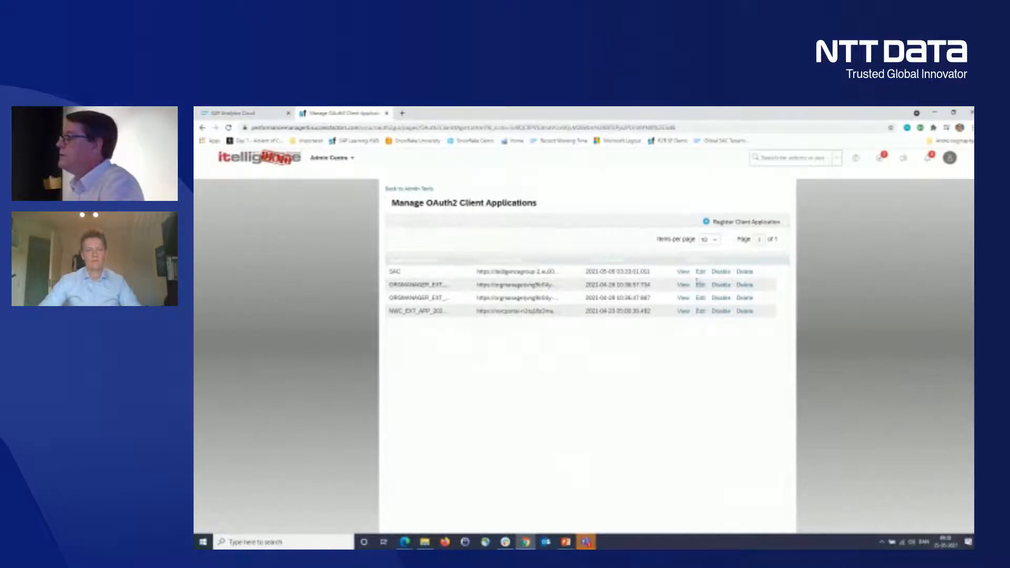
pyautogui.click(683, 272)
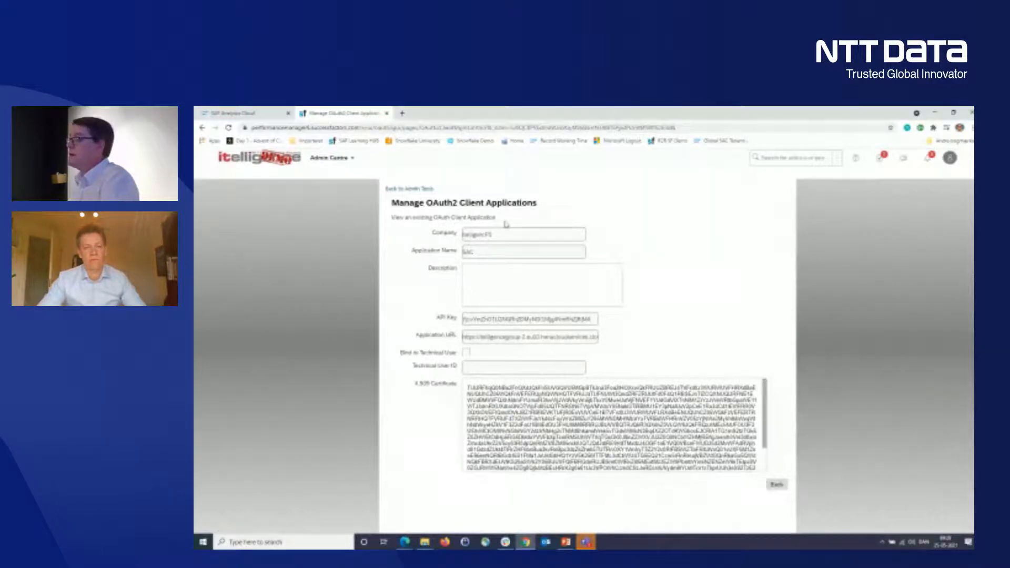
# - Switch to SAP Analytics Cloud and sort the connections by type to find the SAP SuccessFactors connections
pyautogui.click(253, 114)
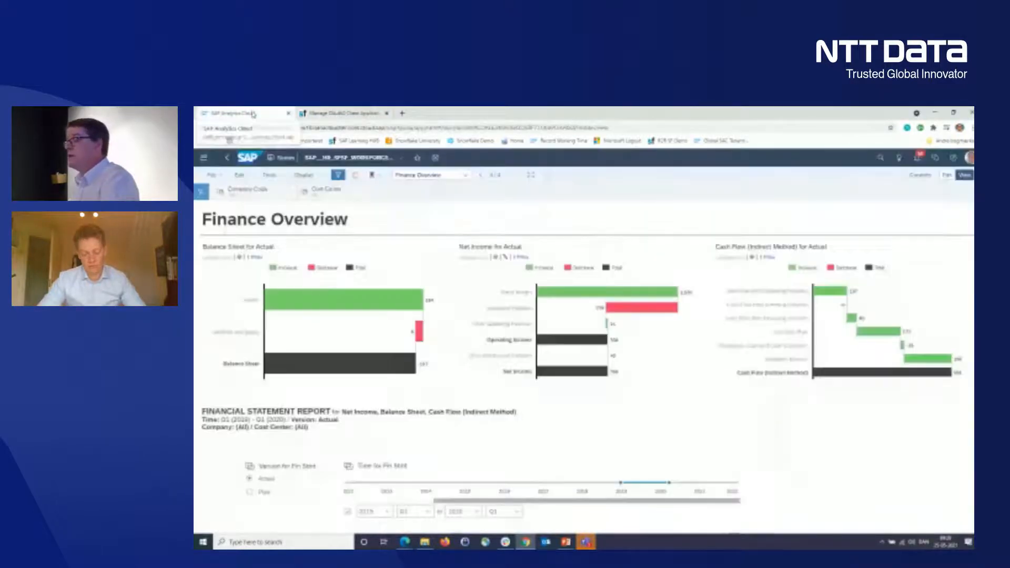
pyautogui.click(242, 163)
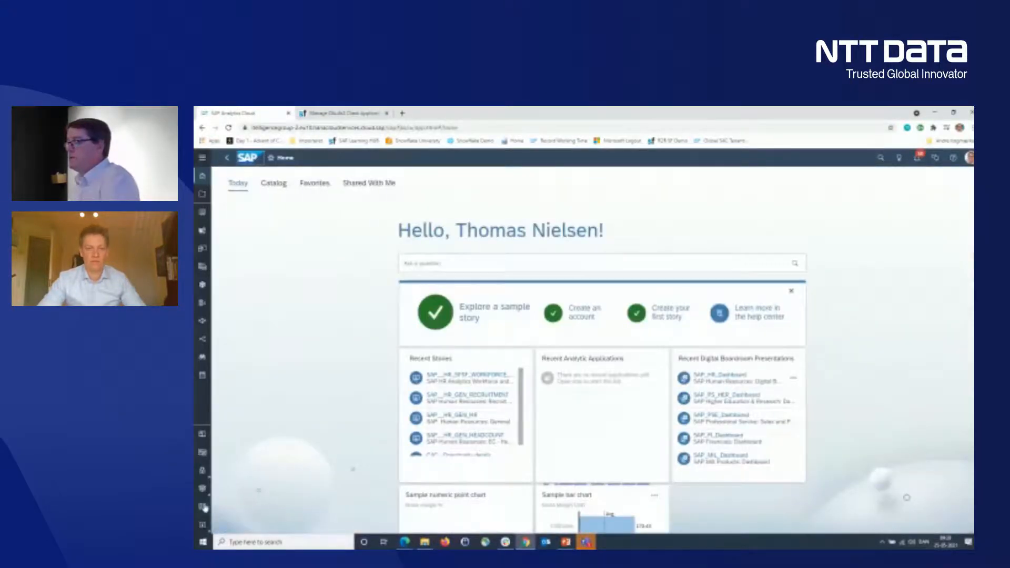
pyautogui.click(205, 508)
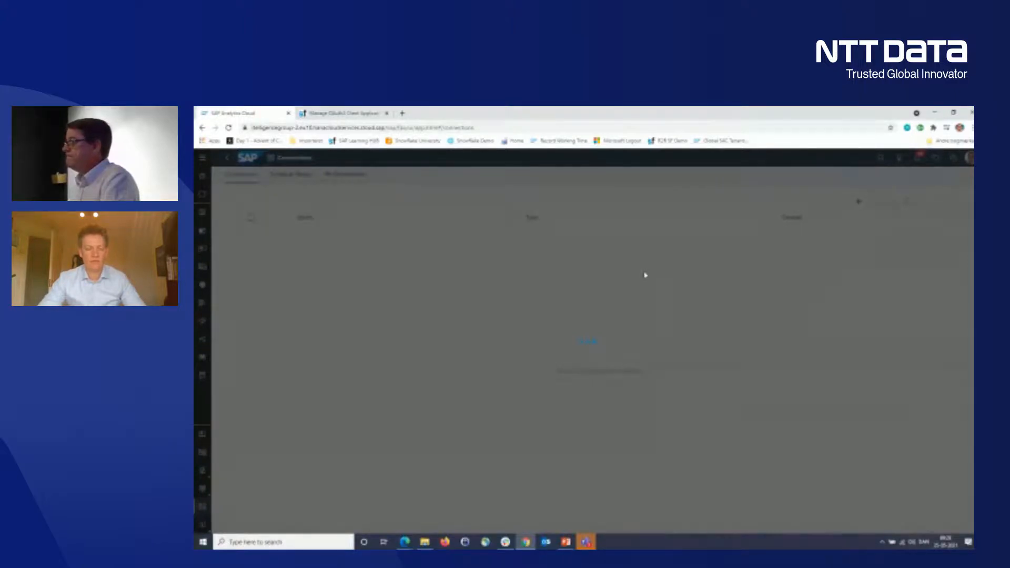
pyautogui.scroll(-2, 660, 351)
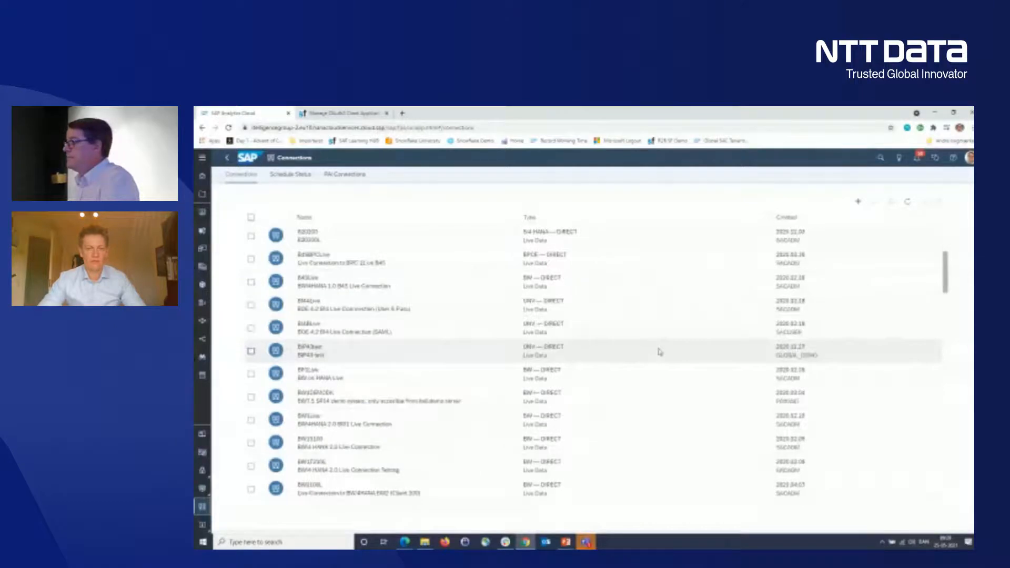
pyautogui.scroll(-10, 659, 352)
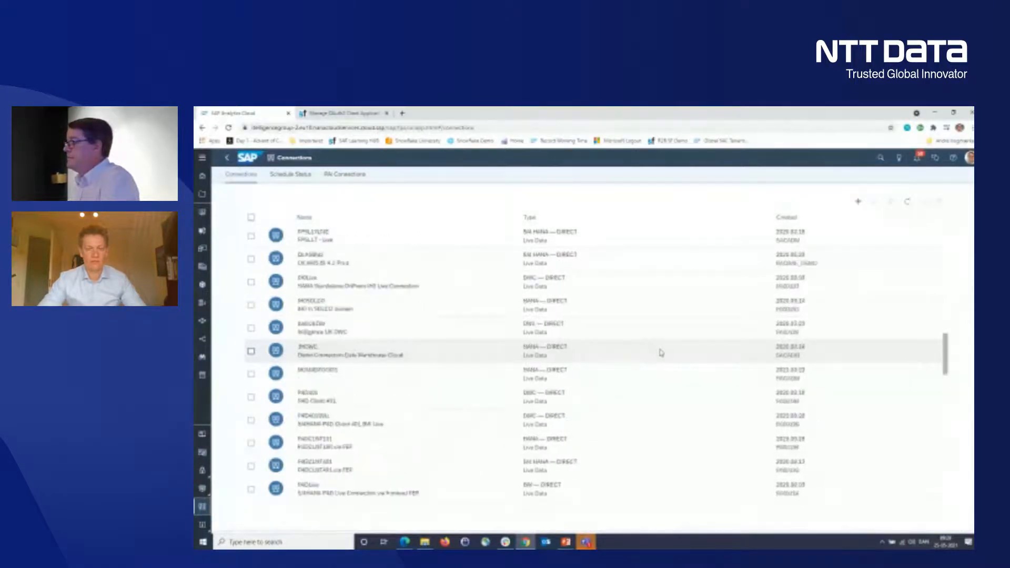
pyautogui.scroll(-10, 661, 352)
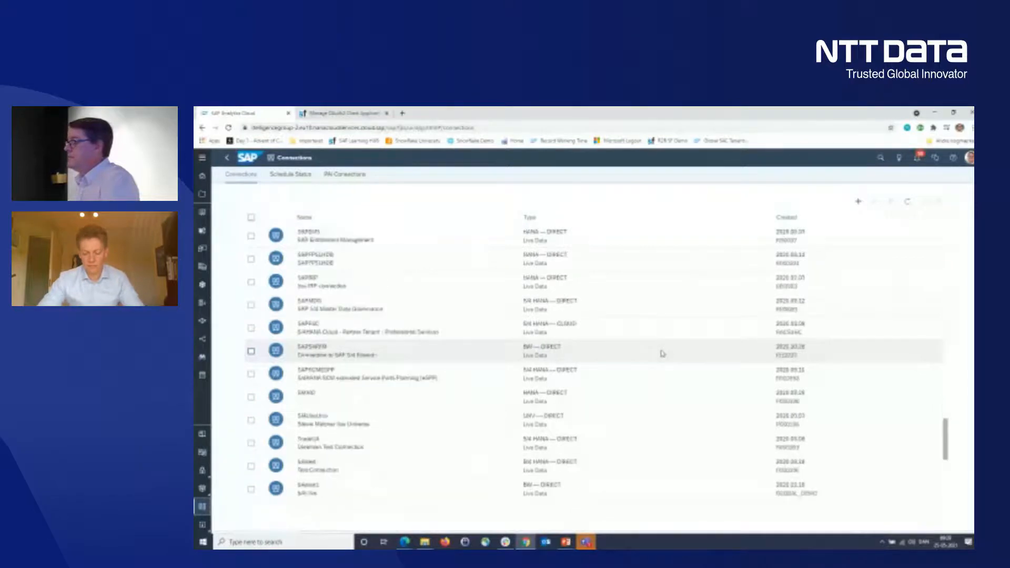
pyautogui.click(548, 217)
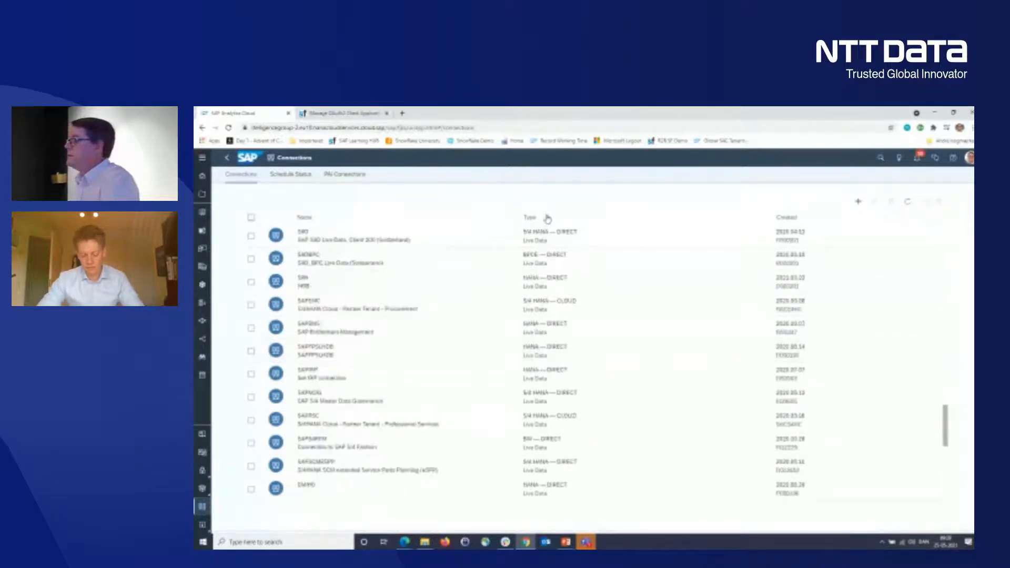
pyautogui.scroll(-2, 626, 426)
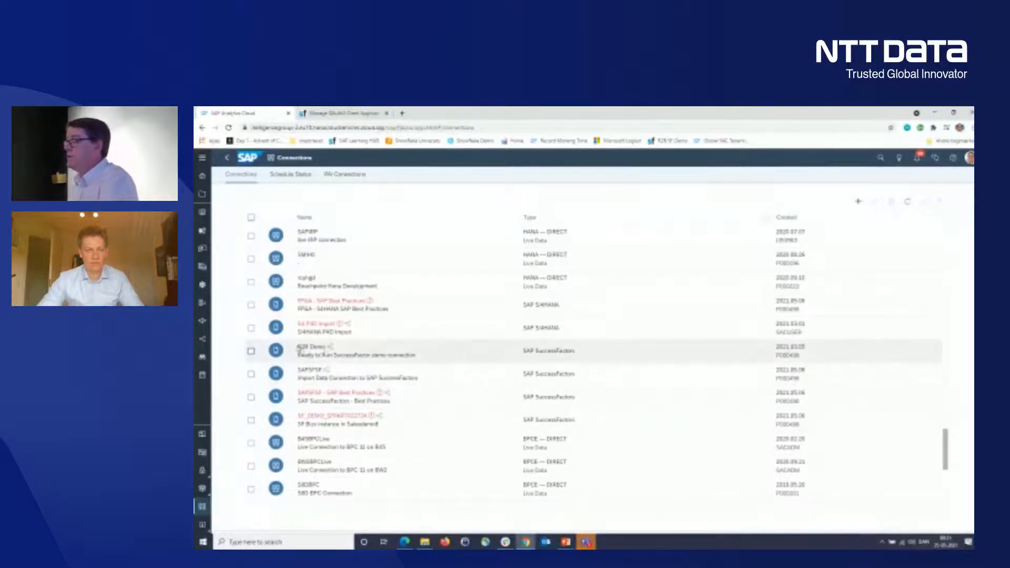
# - Open the R2R Demo connection's settings, review its OAuth 2.0 connection fields, and close them without saving
pyautogui.click(251, 351)
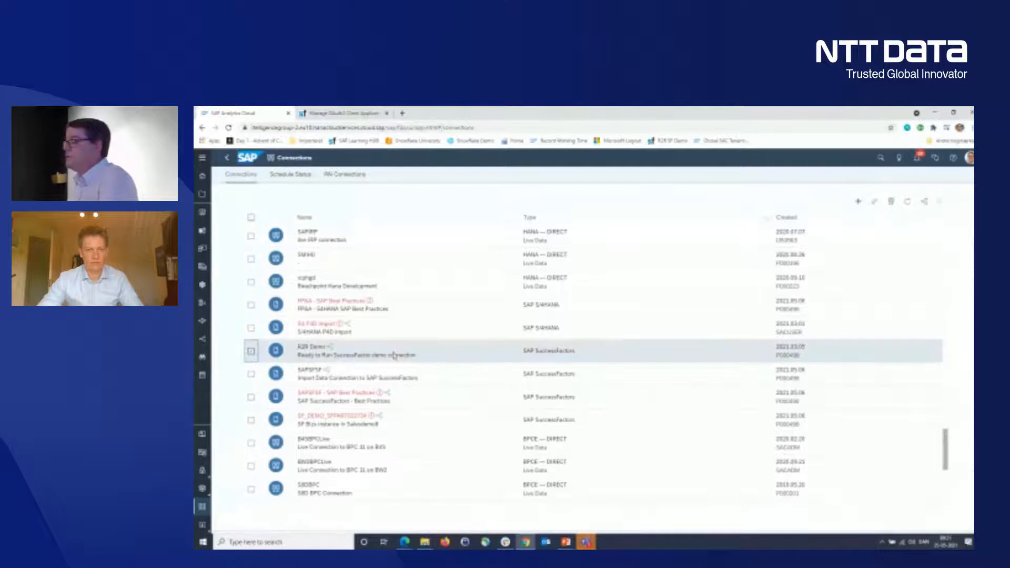
pyautogui.click(874, 202)
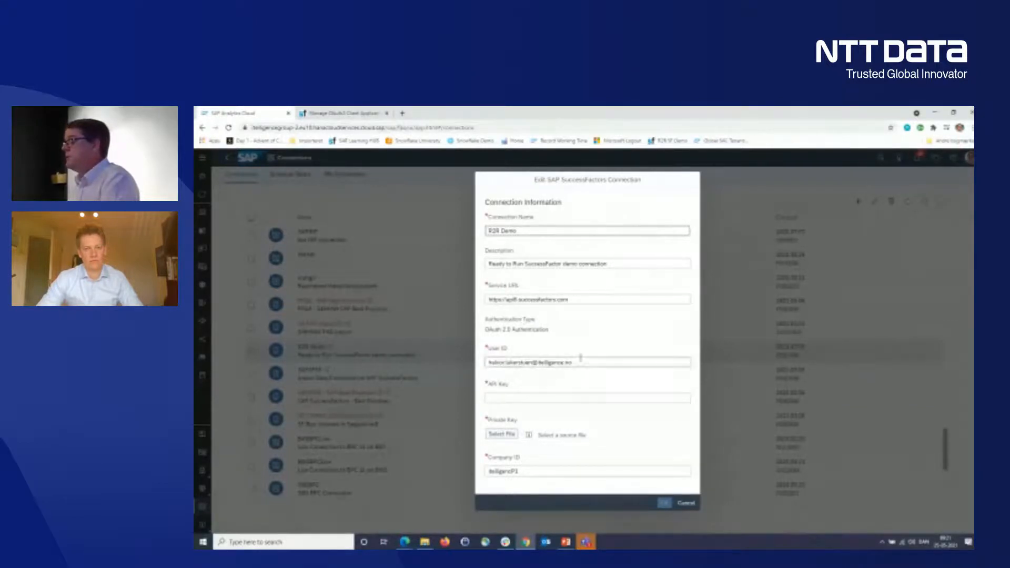
pyautogui.click(499, 399)
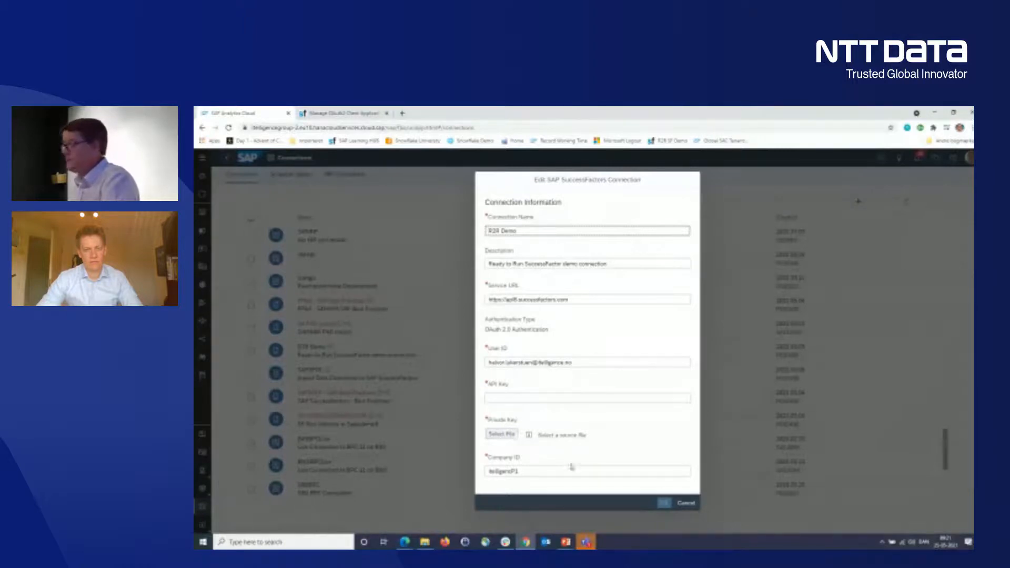
pyautogui.click(687, 504)
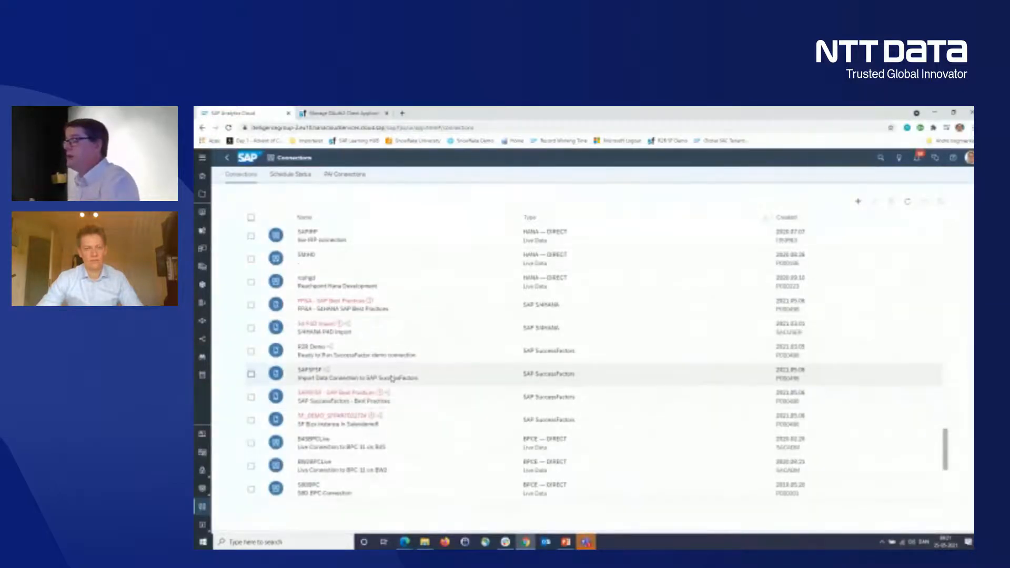
# - Start a new model in the Modeler from the SAP SuccessFactors data source
pyautogui.click(202, 286)
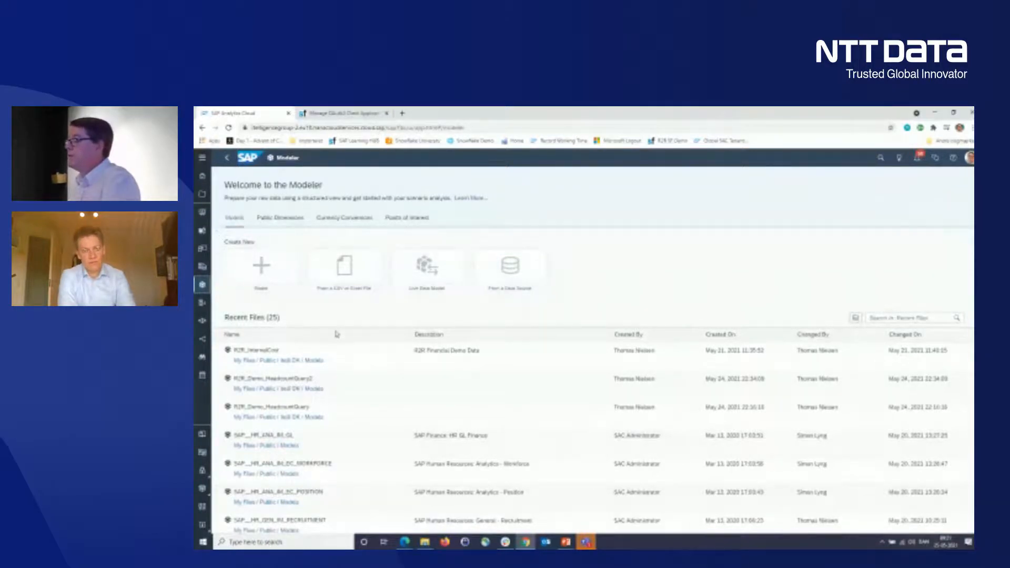
pyautogui.click(525, 269)
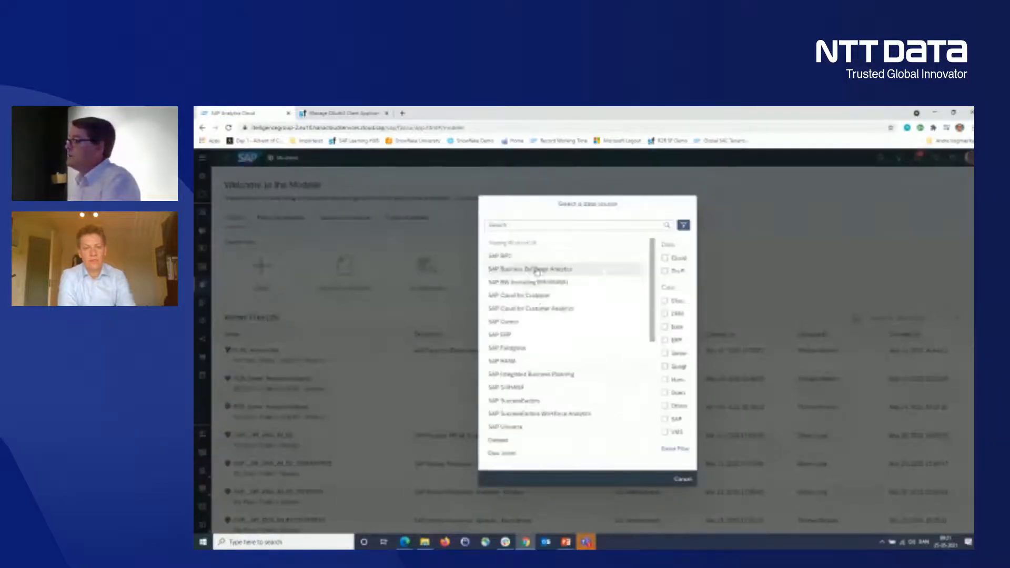
pyautogui.click(521, 402)
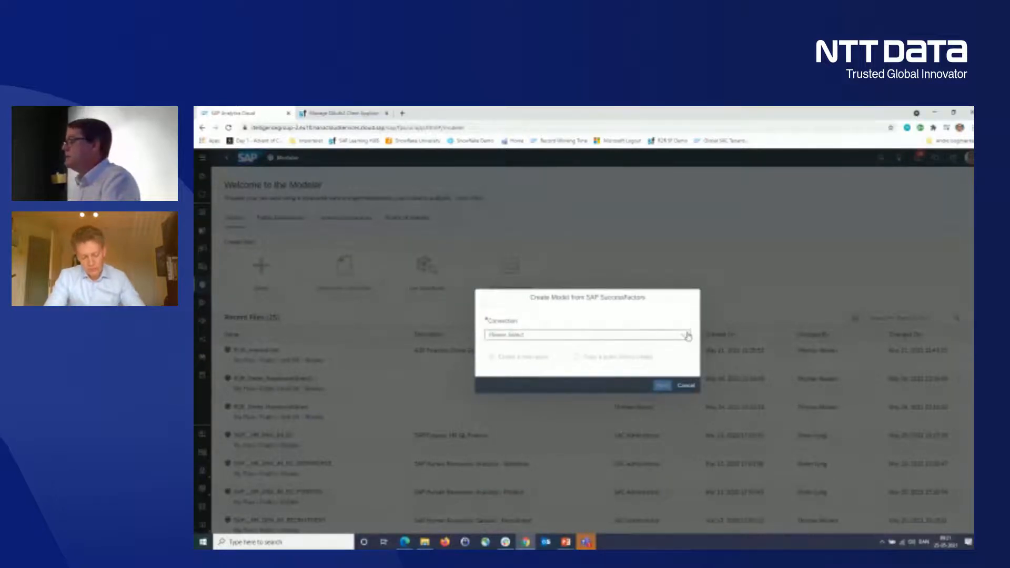
# - Try copying a query from an existing model through the SAPSFSF connection
pyautogui.click(575, 335)
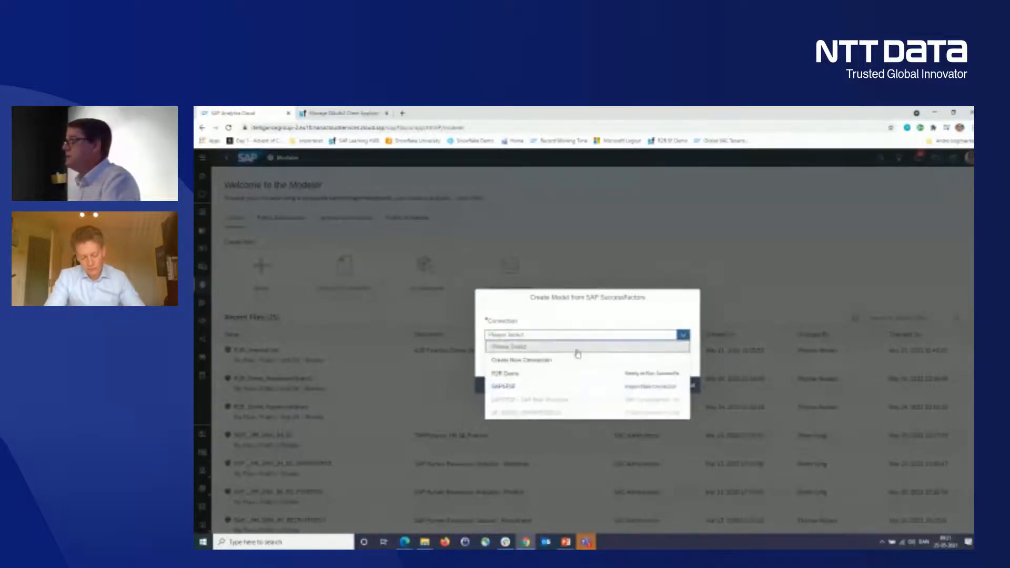
pyautogui.click(530, 389)
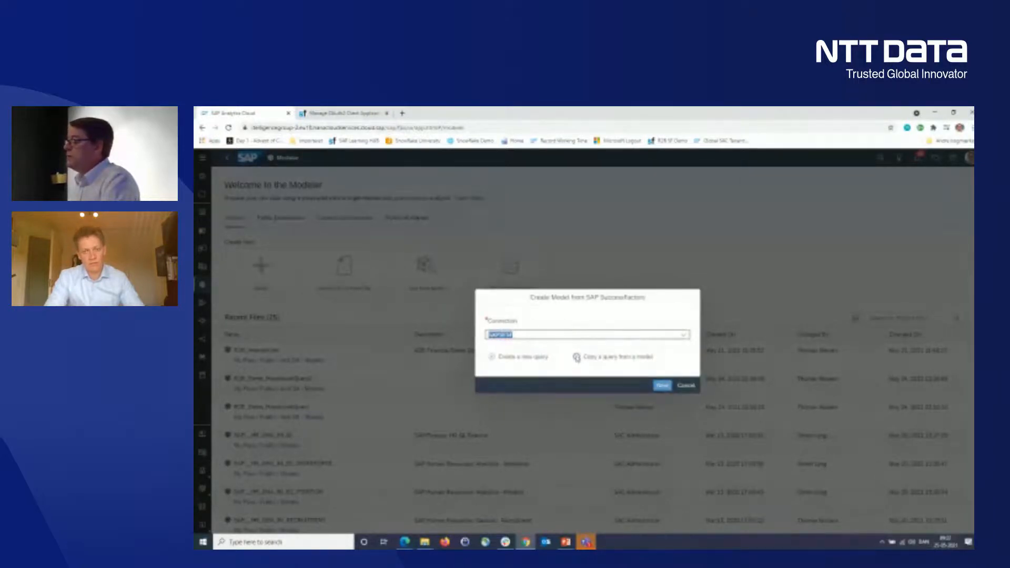
pyautogui.click(577, 357)
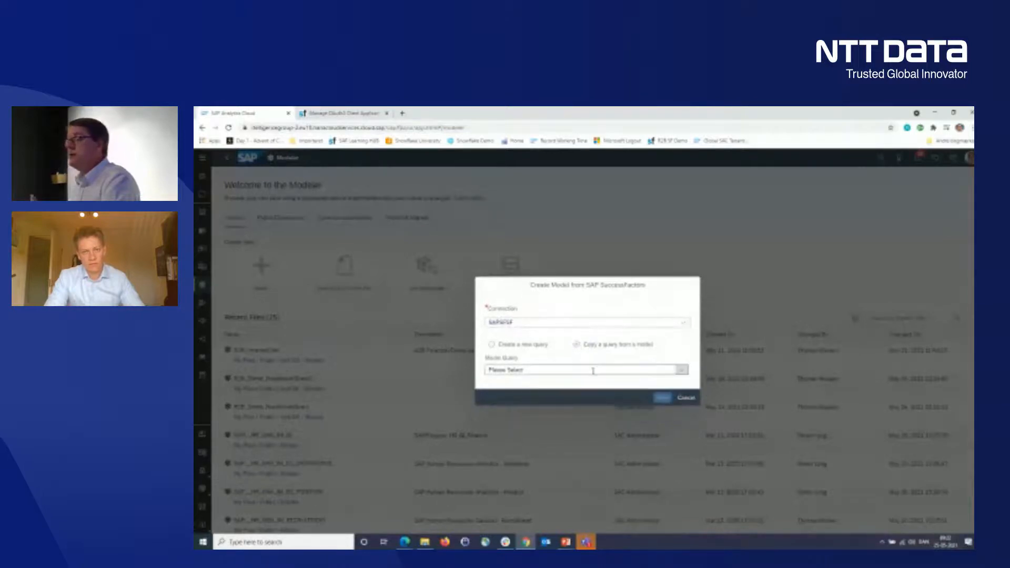
pyautogui.click(642, 369)
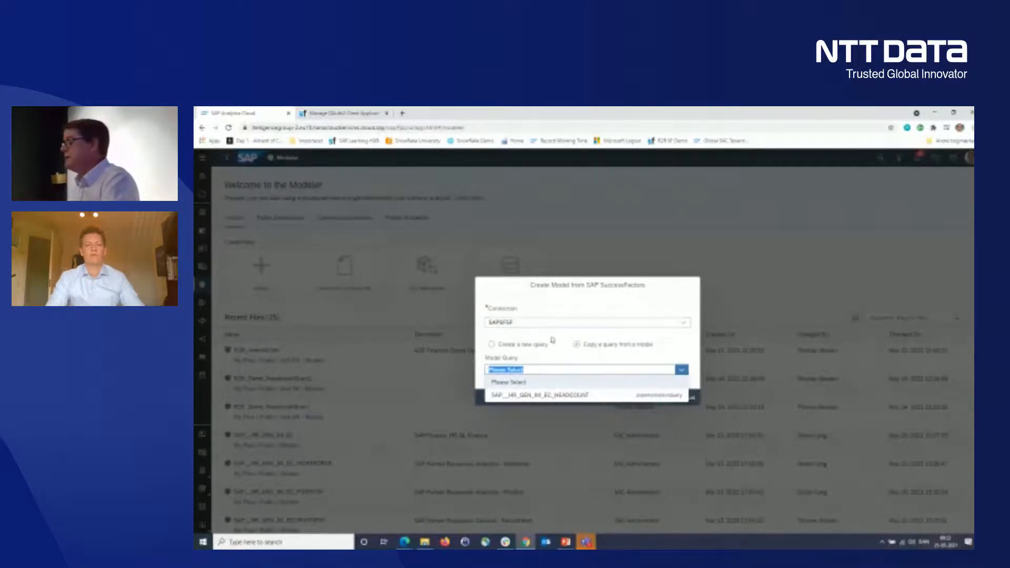
pyautogui.click(525, 345)
# - Use the R2R Demo connection for the model and proceed with creating a new query
pyautogui.click(683, 334)
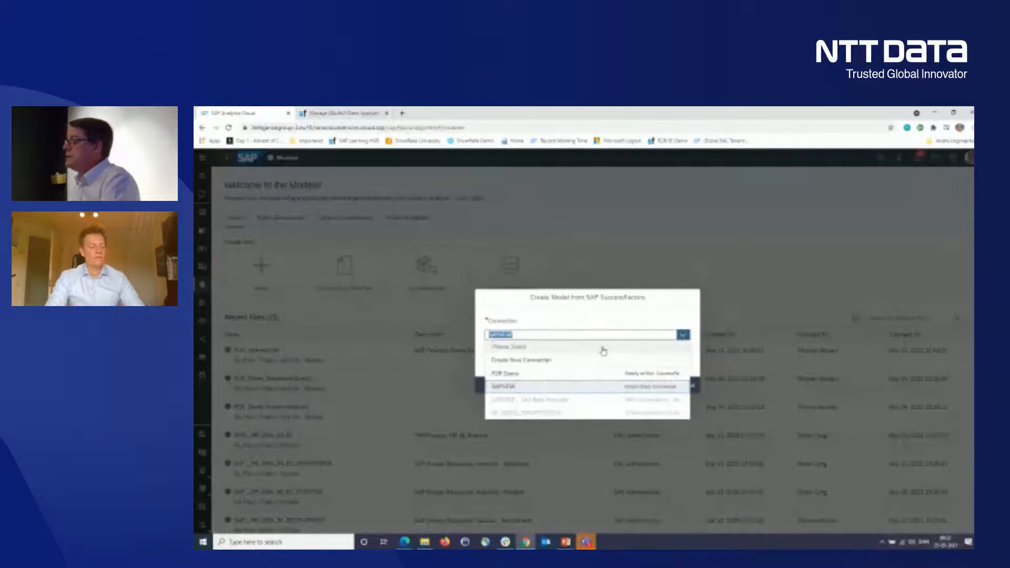
pyautogui.click(531, 375)
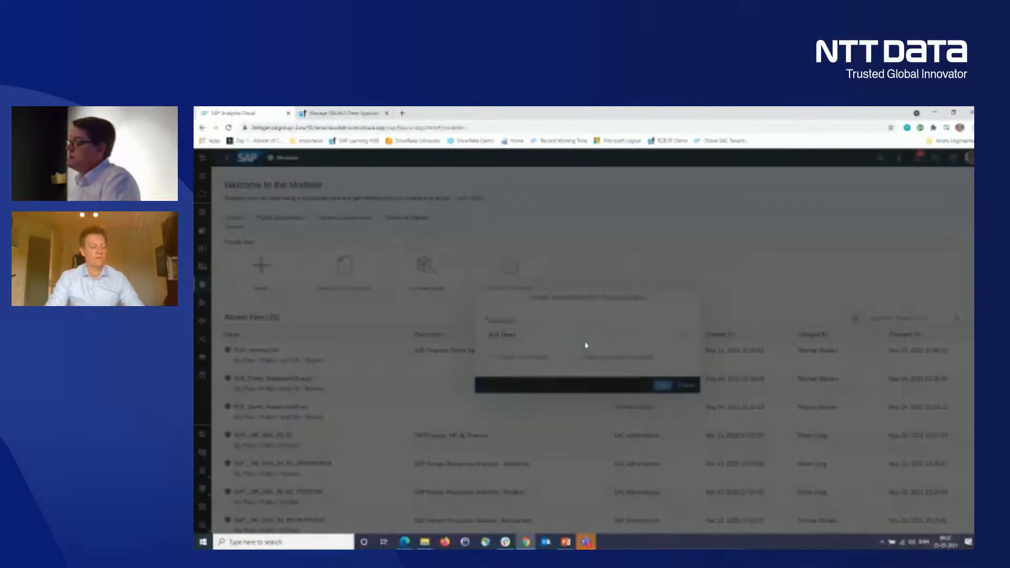
pyautogui.click(664, 386)
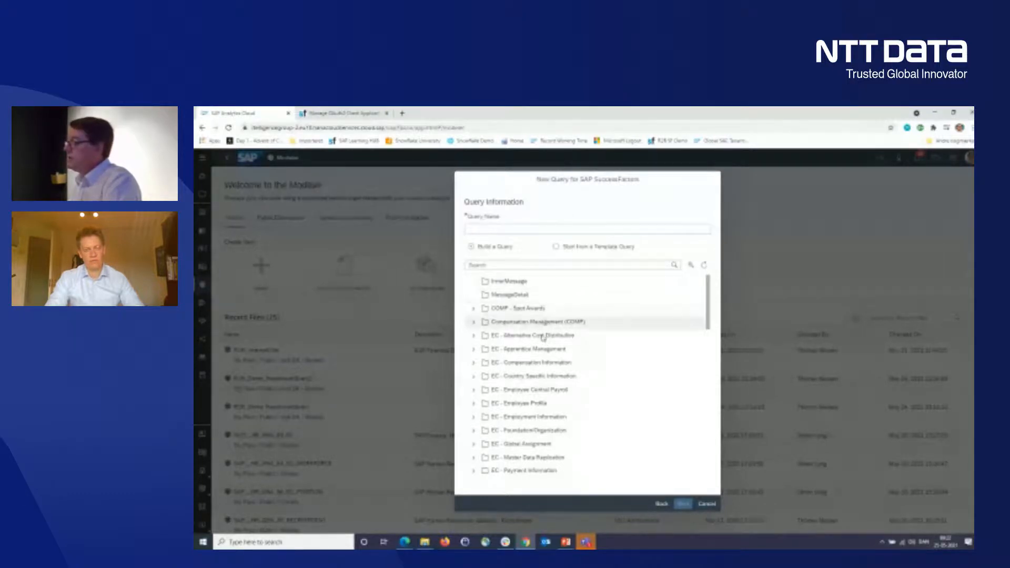
# - Base the new query on the Headcount template and continue to the query builder to review its available data fields
pyautogui.scroll(-1, 531, 422)
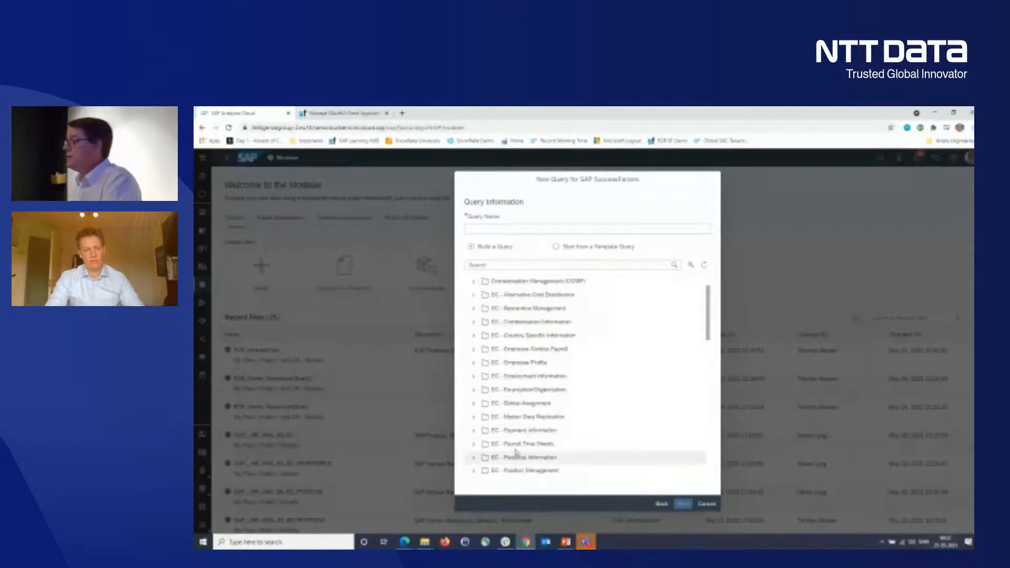
pyautogui.scroll(1, 562, 358)
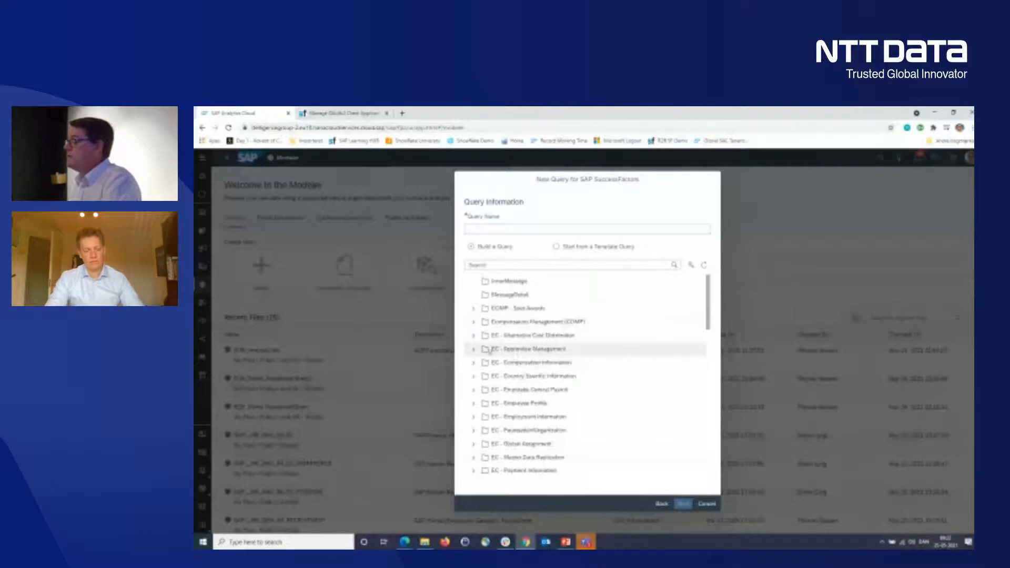
pyautogui.click(557, 247)
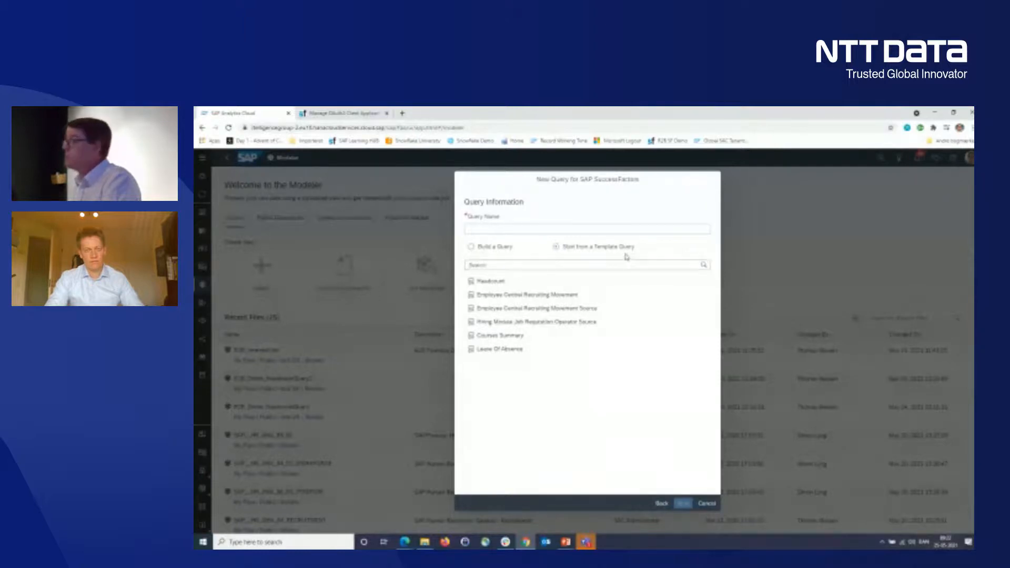
pyautogui.click(478, 282)
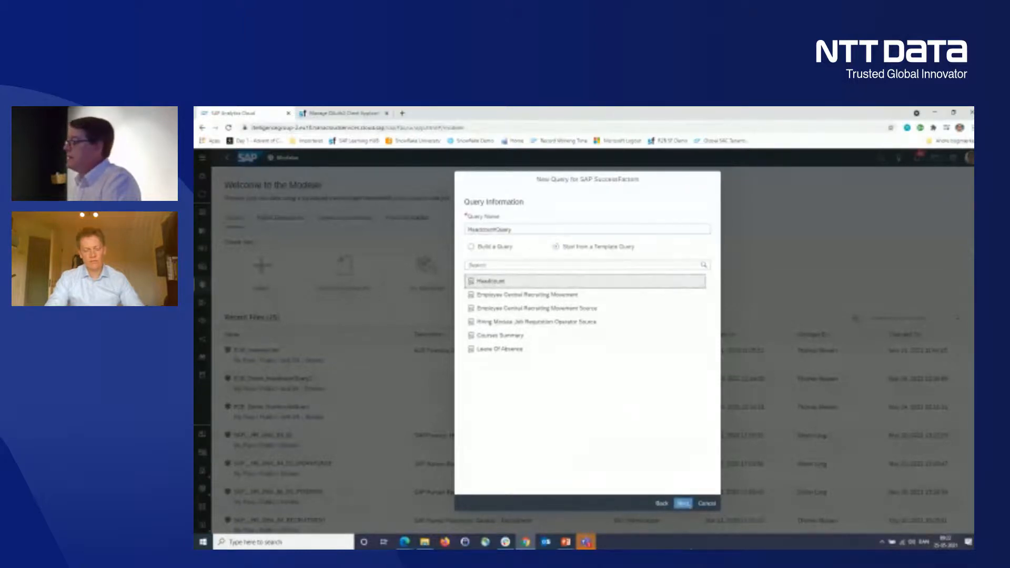
pyautogui.click(683, 504)
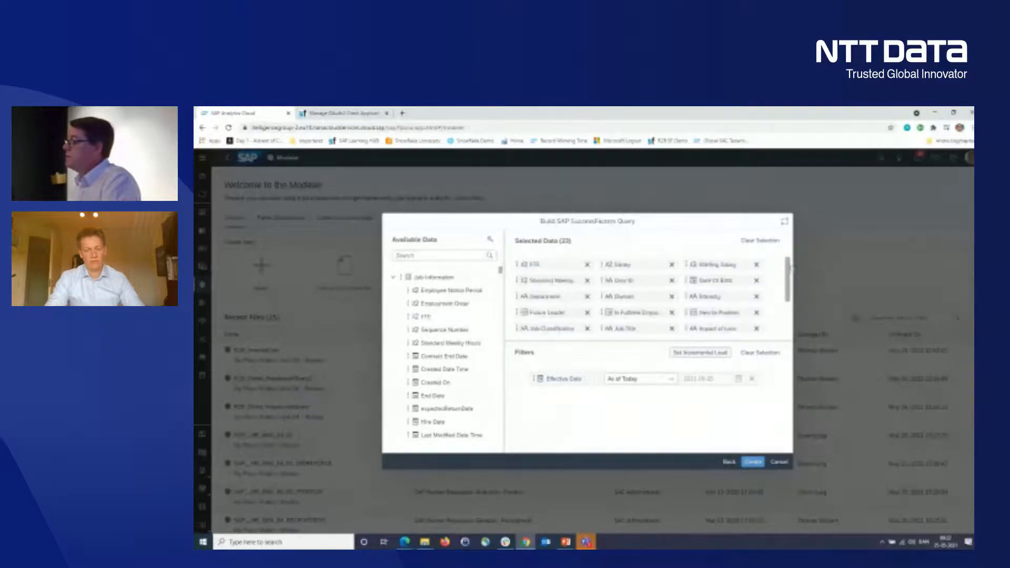
pyautogui.scroll(-1, 467, 372)
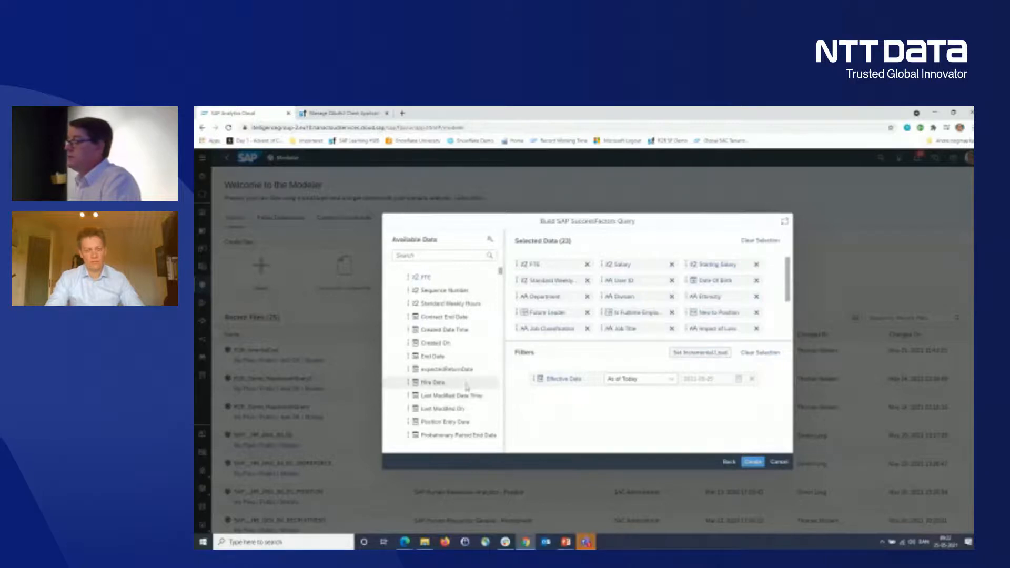
# - Add the Hire Date, Termination Date and Cost Center fields to the headcount query's selected data
pyautogui.click(426, 383)
pyautogui.scroll(-2, 428, 383)
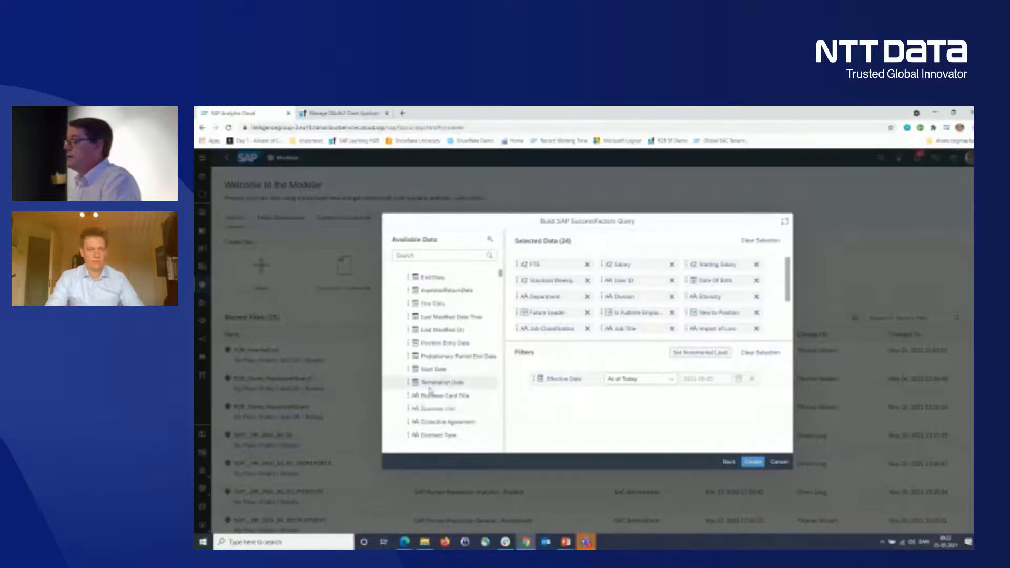
pyautogui.scroll(-1, 440, 380)
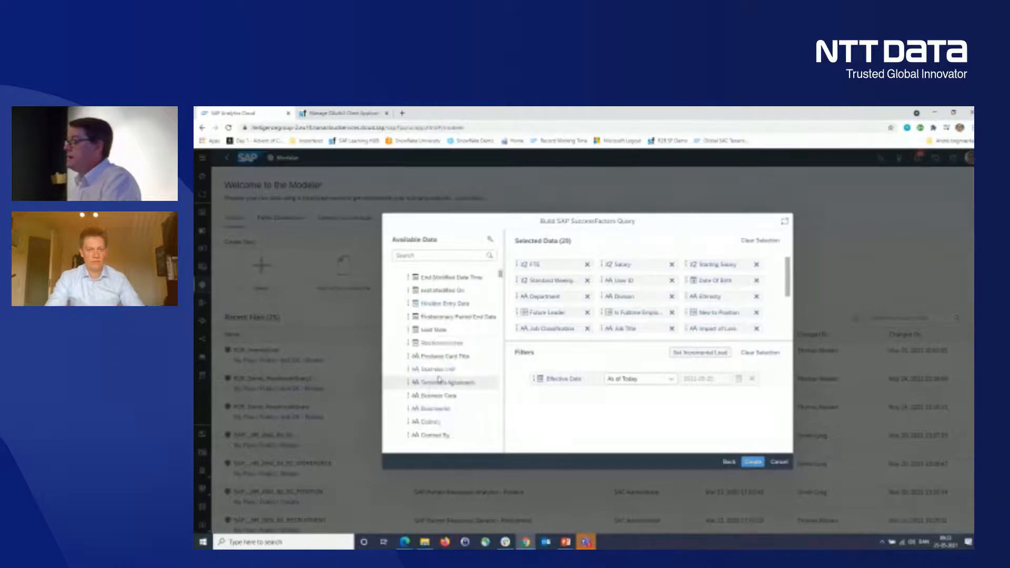
pyautogui.click(433, 410)
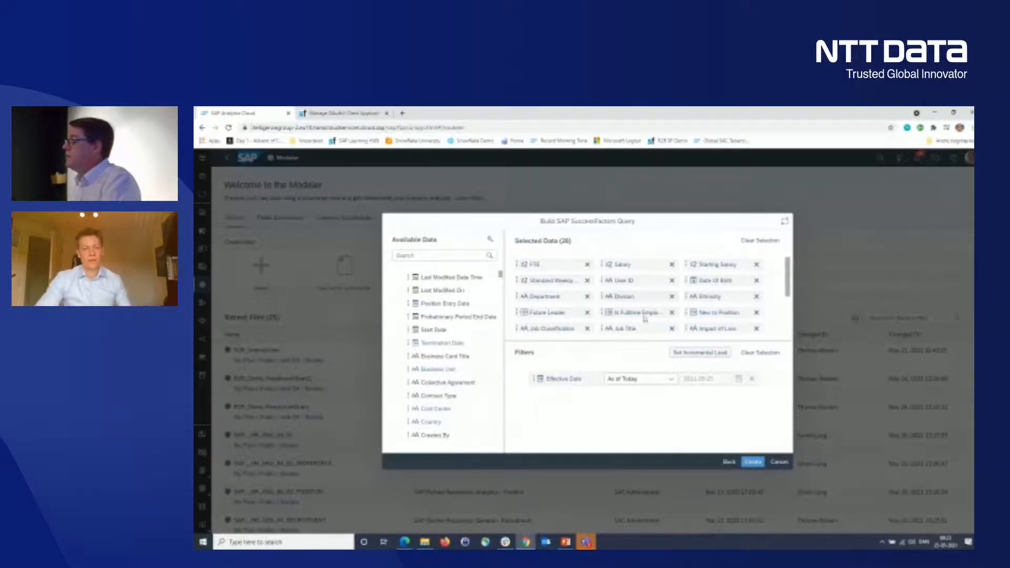
# - Remove Future Leader and Ethnicity from the selected data and create the query
pyautogui.click(587, 314)
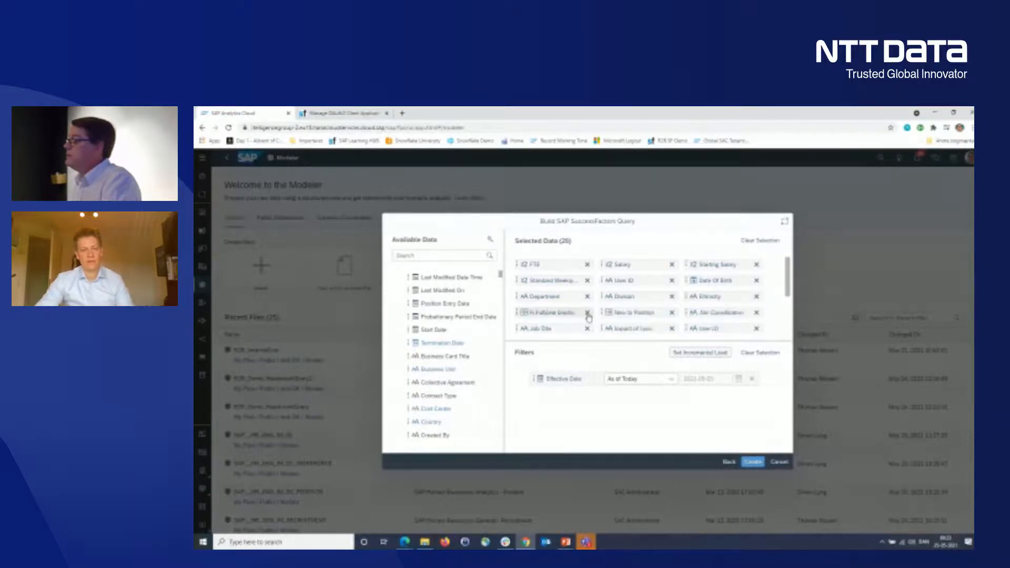
pyautogui.click(758, 298)
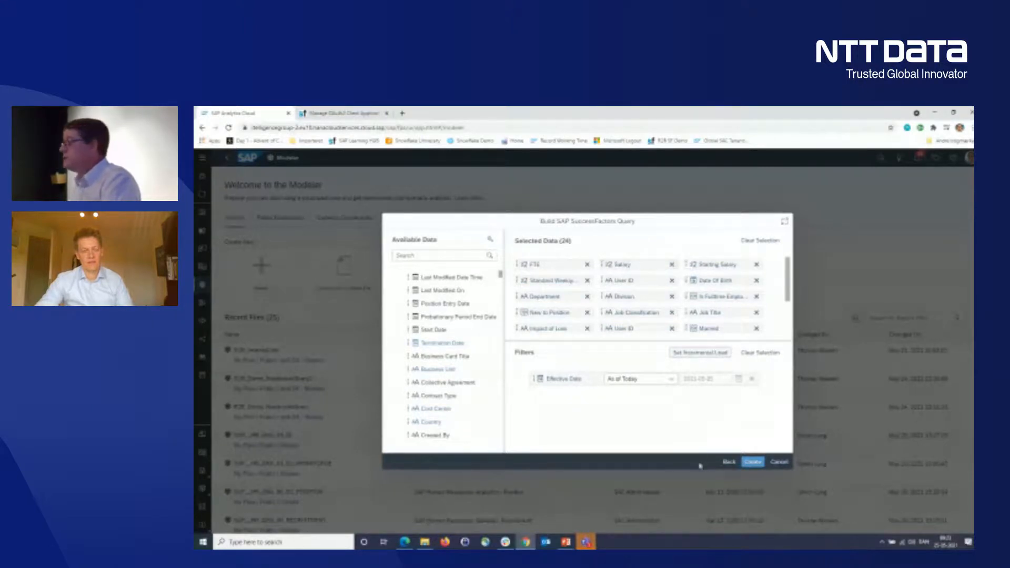
pyautogui.click(753, 462)
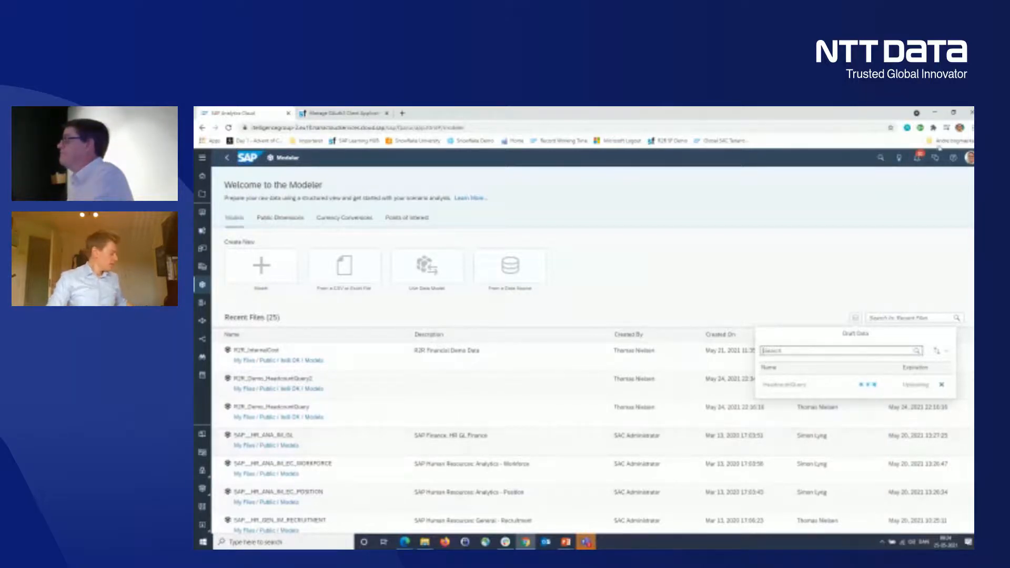
# - Check the notifications for the loading status of HeadcountQuery
pyautogui.click(919, 164)
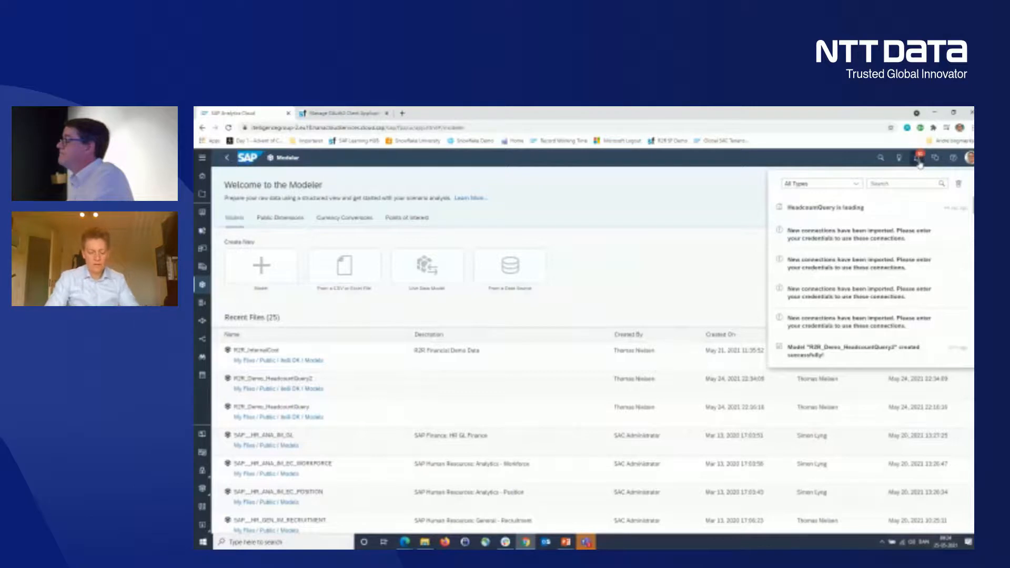
pyautogui.click(681, 269)
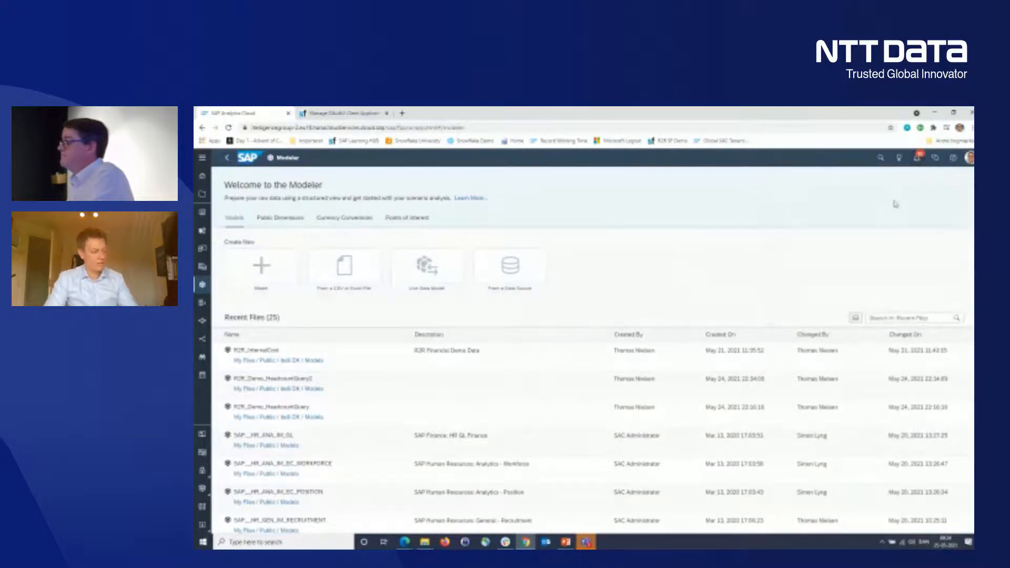
pyautogui.click(919, 159)
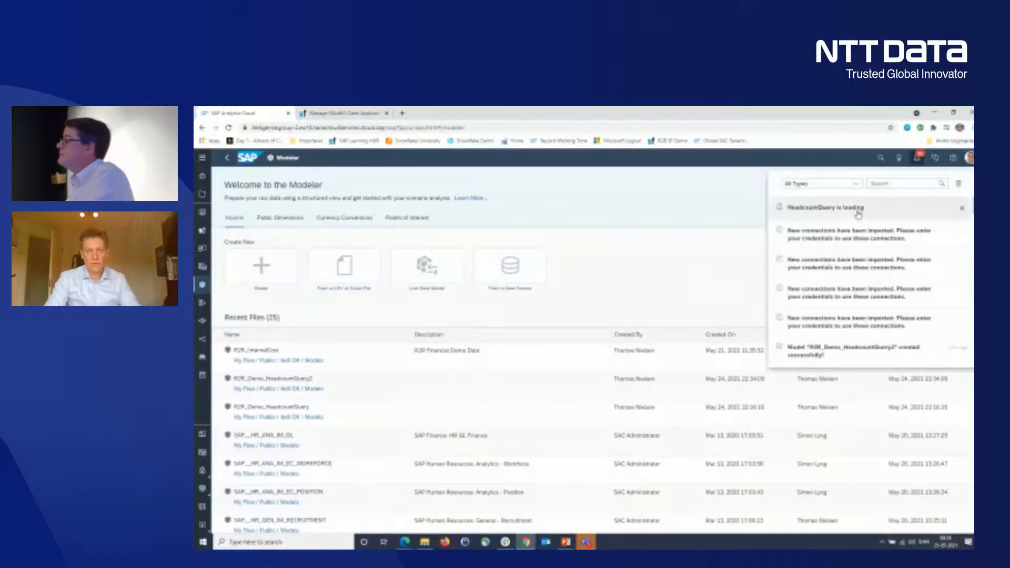
pyautogui.click(858, 213)
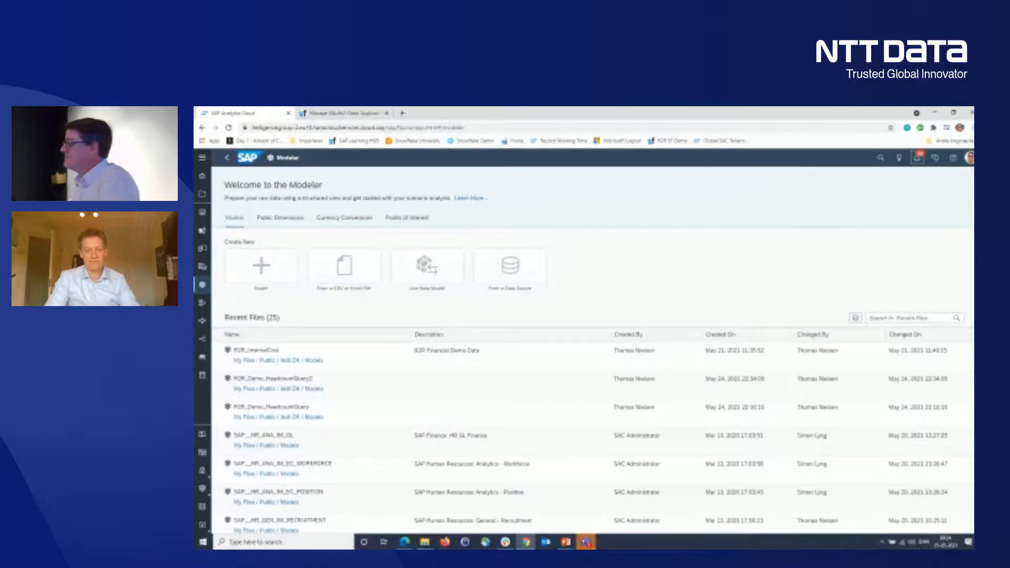
pyautogui.click(916, 166)
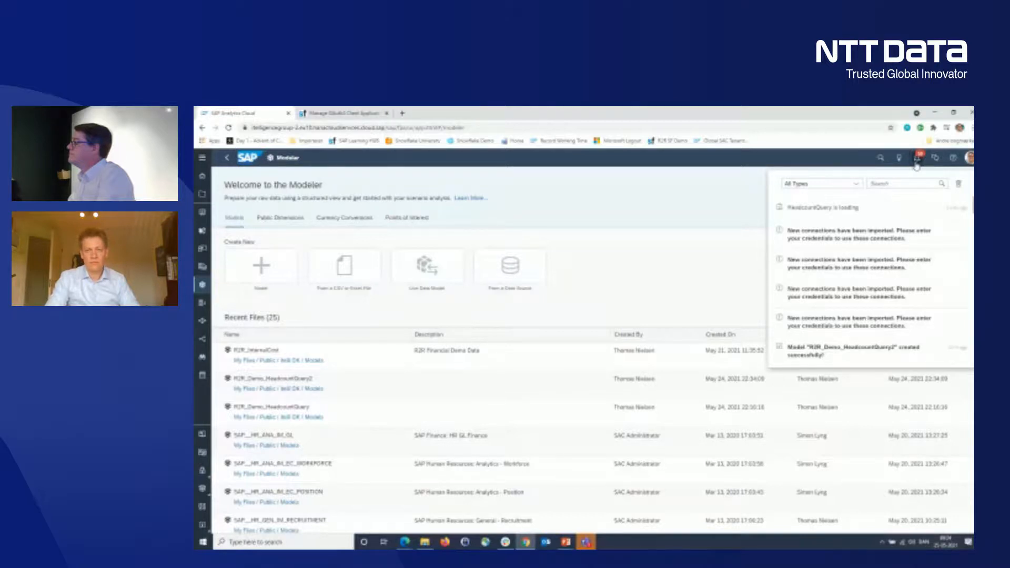
pyautogui.click(917, 164)
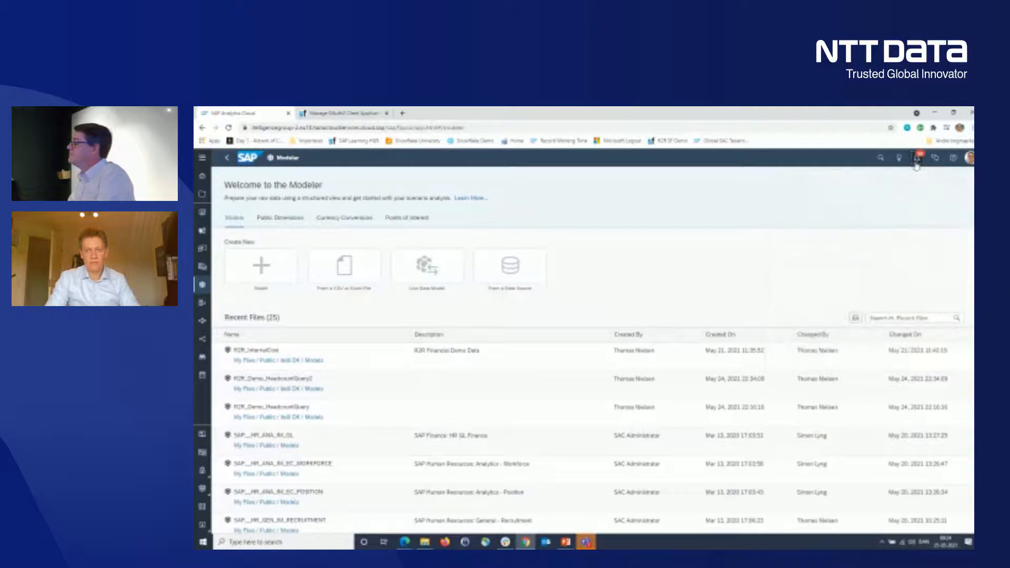
pyautogui.click(917, 165)
pyautogui.tripleClick(652, 243)
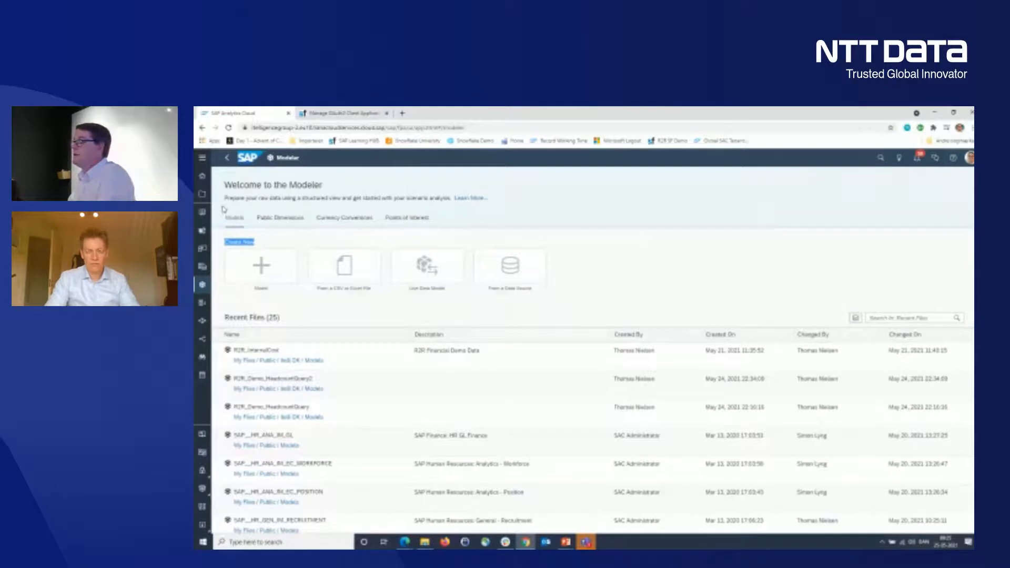
pyautogui.click(206, 287)
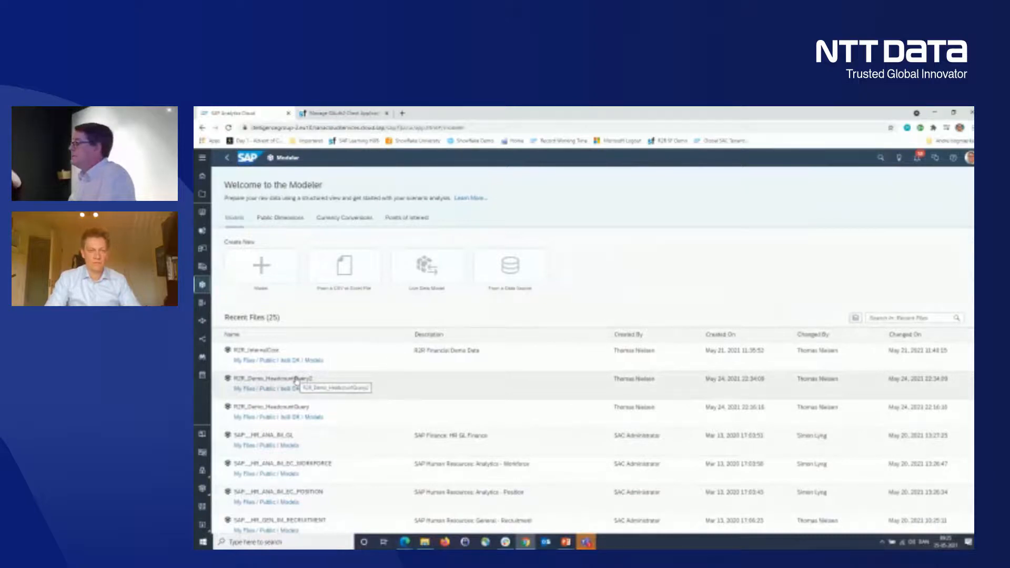
pyautogui.click(915, 158)
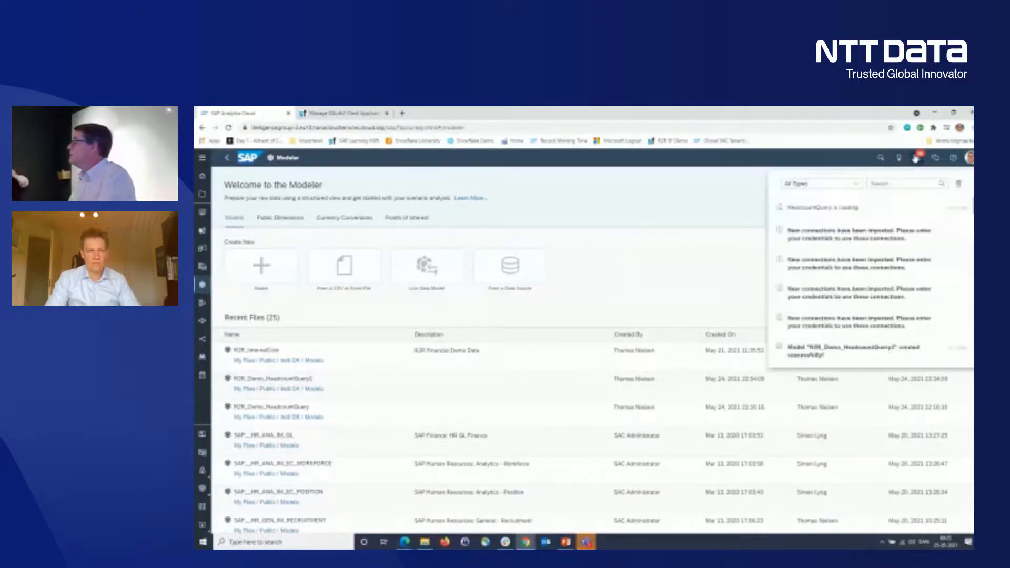
# - Open the existing model R2R_Demo_HeadcountQuery2 and start rebuilding it, acknowledging the impact on its dependencies
pyautogui.click(279, 380)
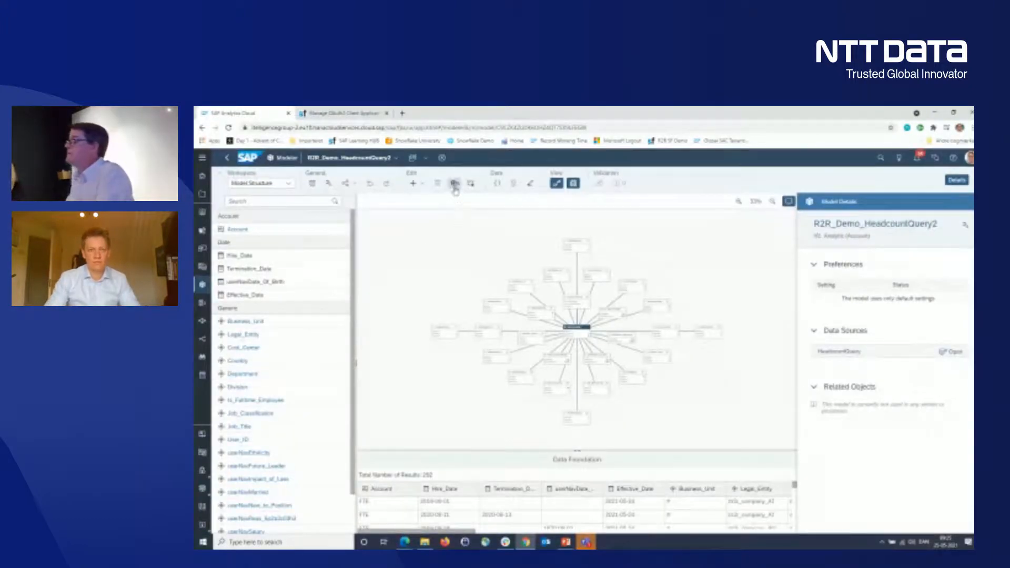
pyautogui.click(456, 186)
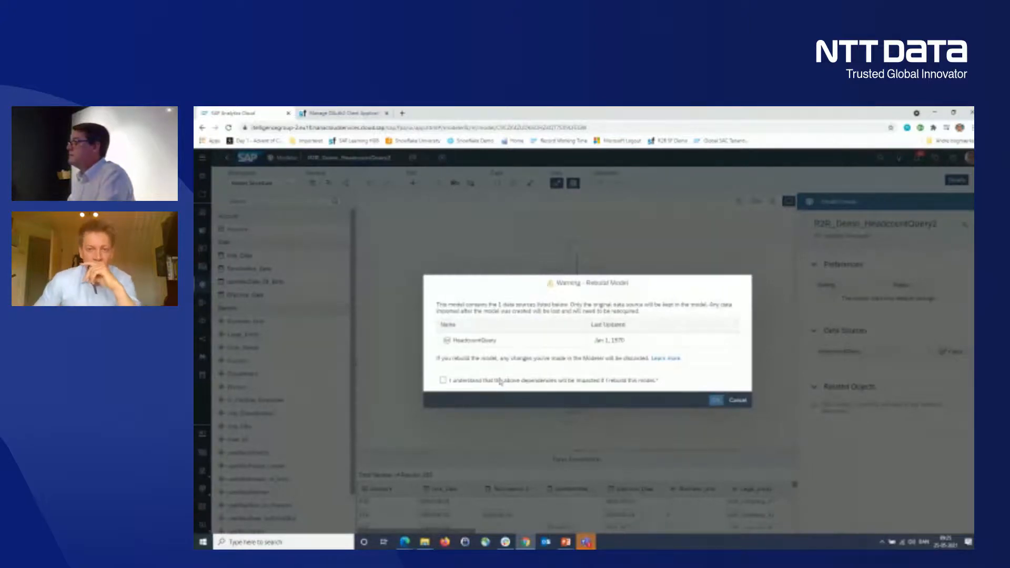
pyautogui.click(443, 380)
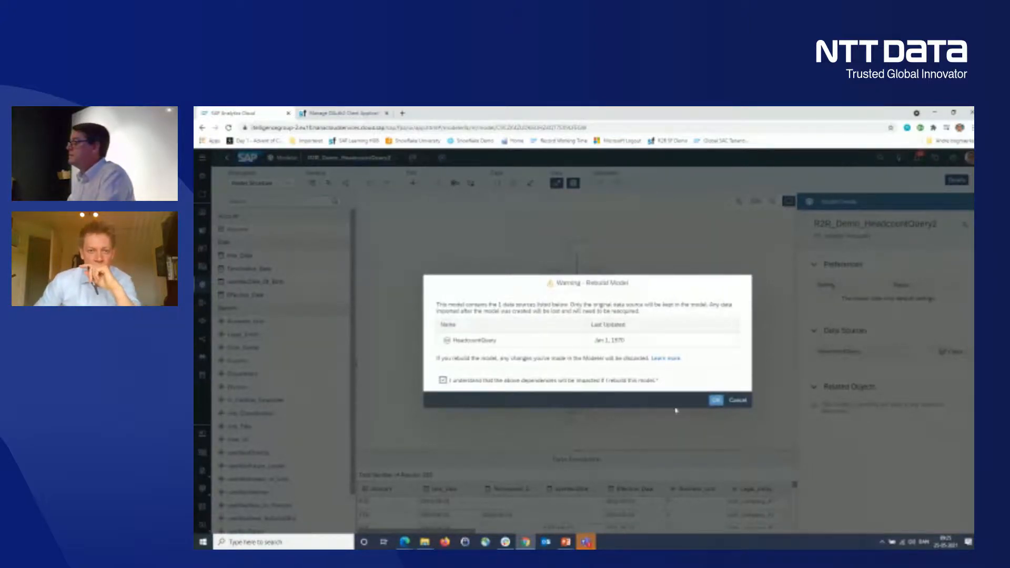
pyautogui.click(716, 401)
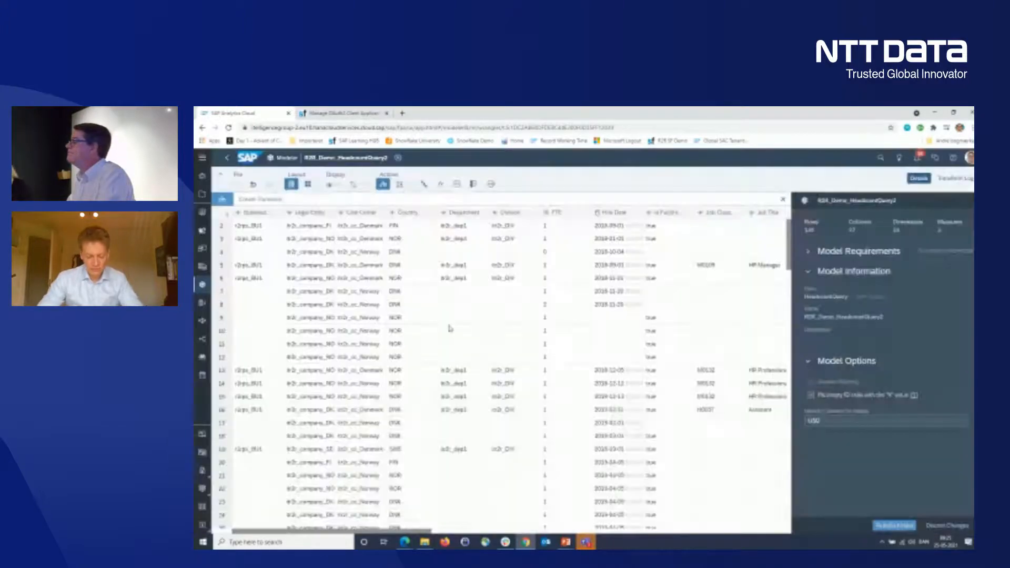
# - Delete both replace-empty transformations, for FTE and Cost Center, from the model's transformation log
pyautogui.click(957, 179)
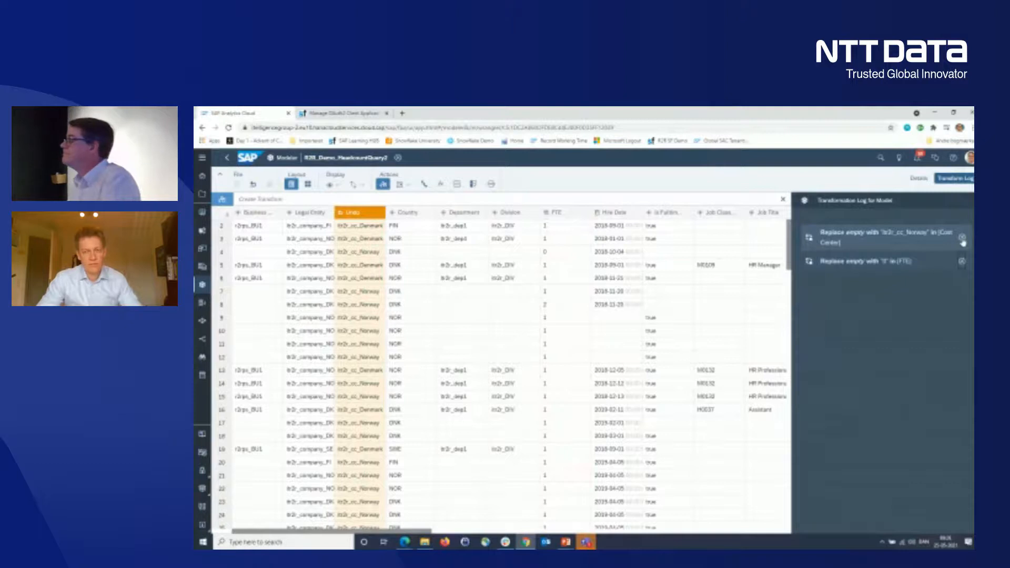
pyautogui.click(962, 263)
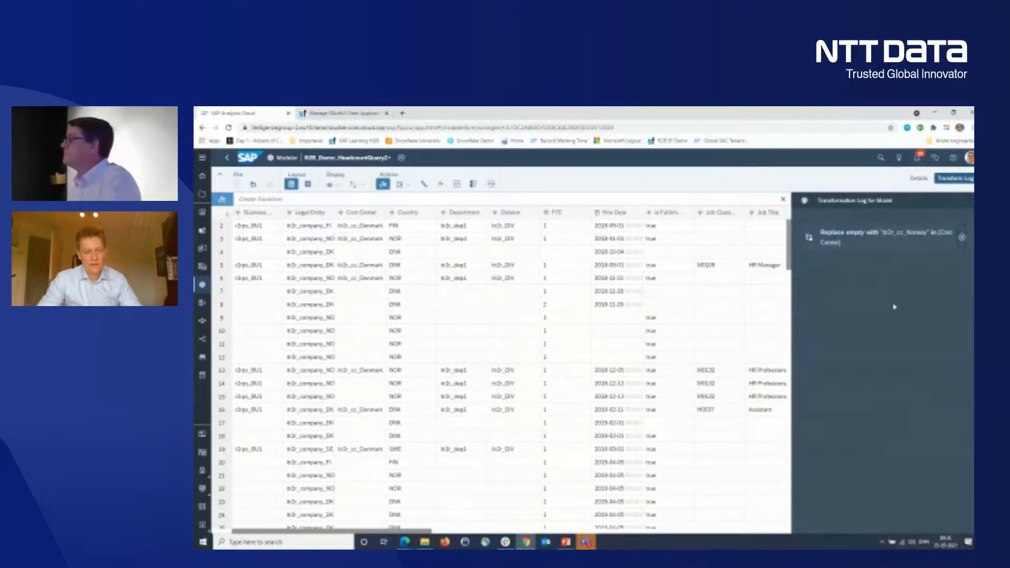
pyautogui.click(963, 238)
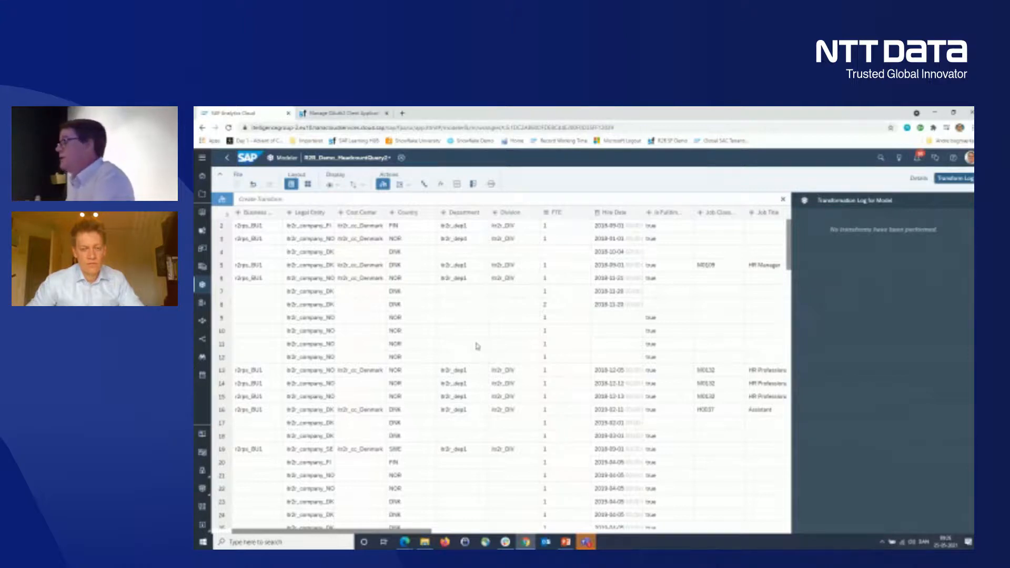
# - Review the Legal Entity column's transformation log, data quality and value distribution
pyautogui.click(311, 228)
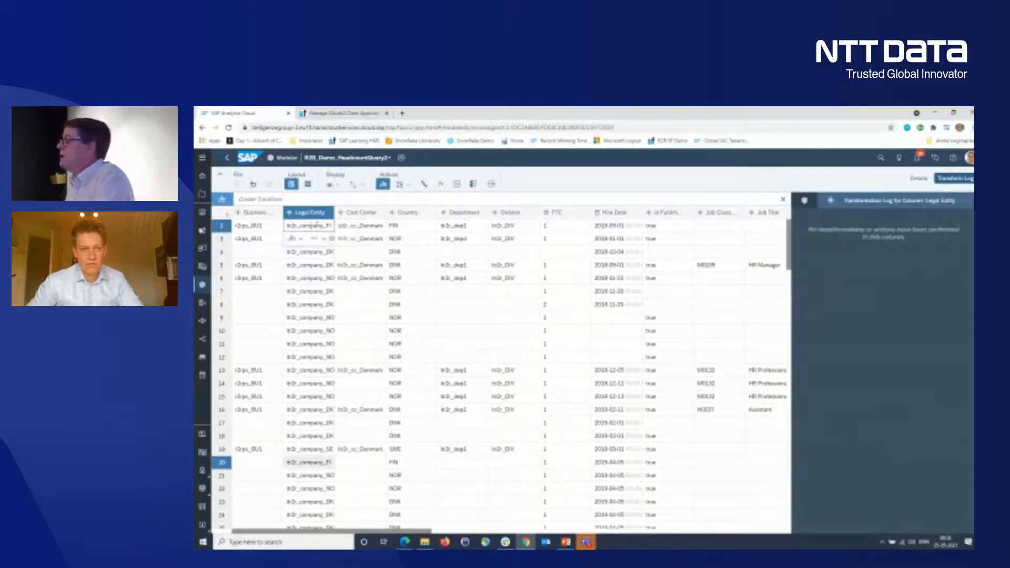
pyautogui.click(805, 203)
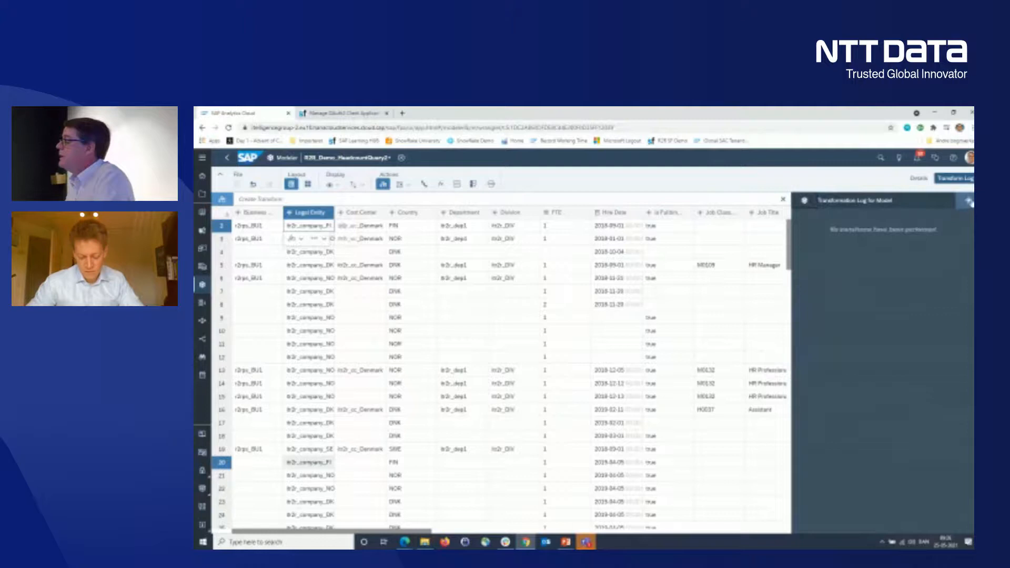
pyautogui.click(970, 202)
pyautogui.click(919, 180)
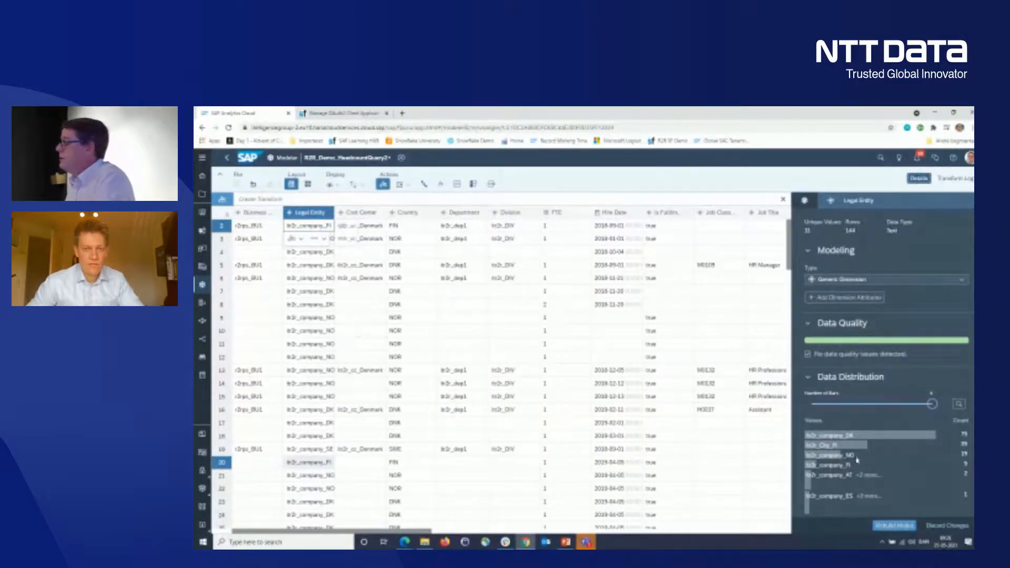
# - Replace the empty values in the Cost Center column with the suggested Norway cost center
pyautogui.click(369, 305)
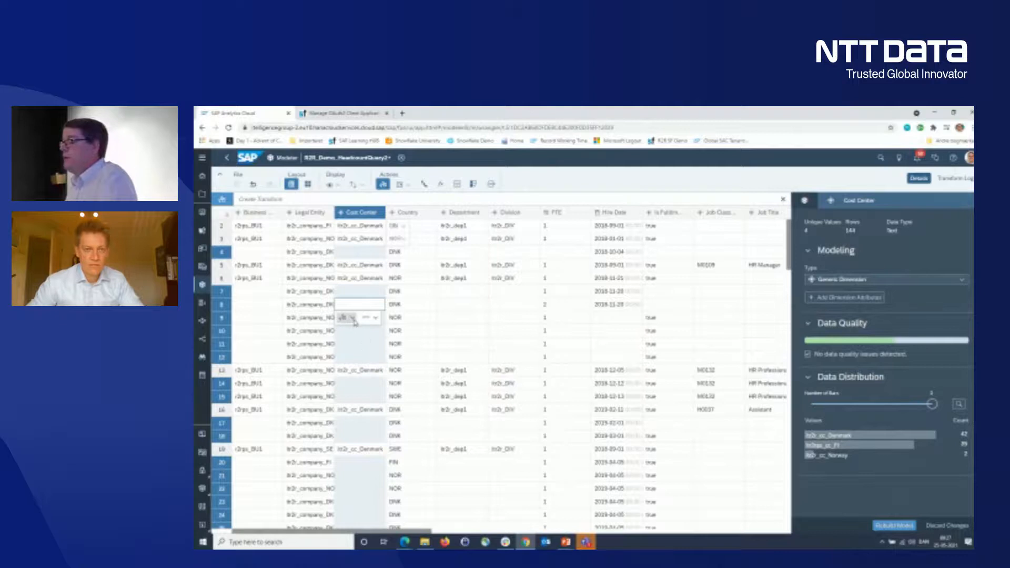
pyautogui.click(352, 318)
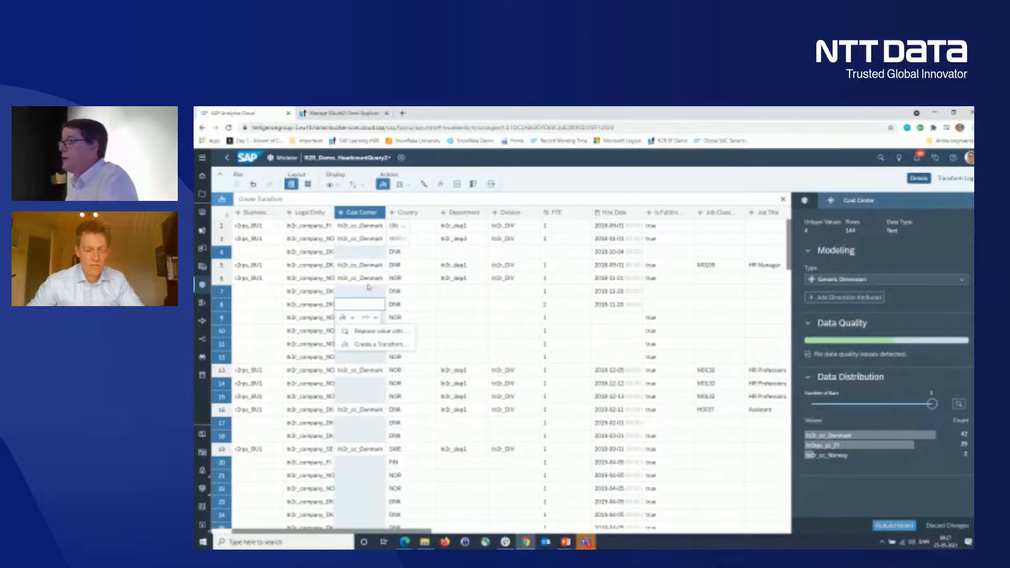
pyautogui.click(383, 228)
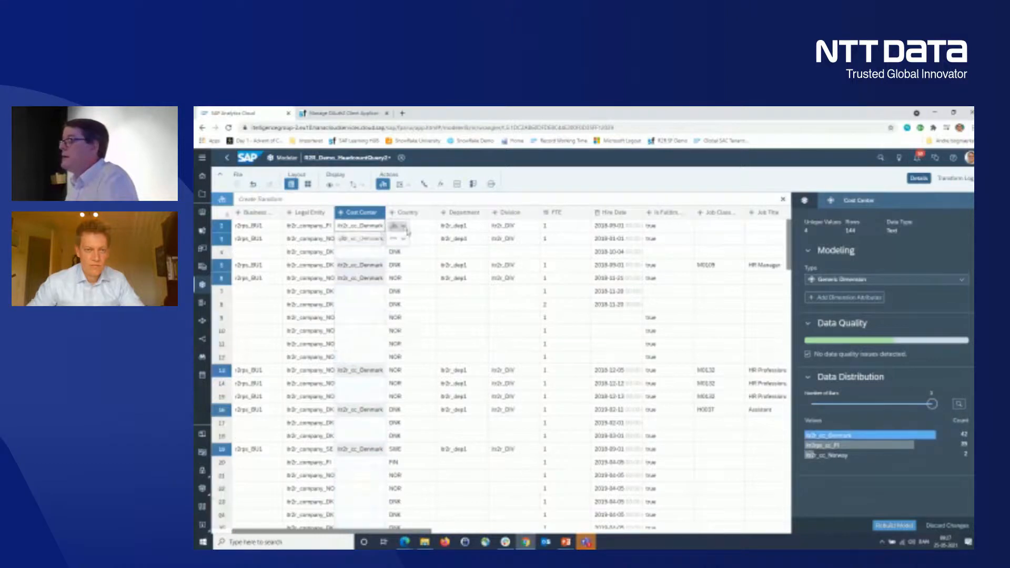
pyautogui.click(403, 227)
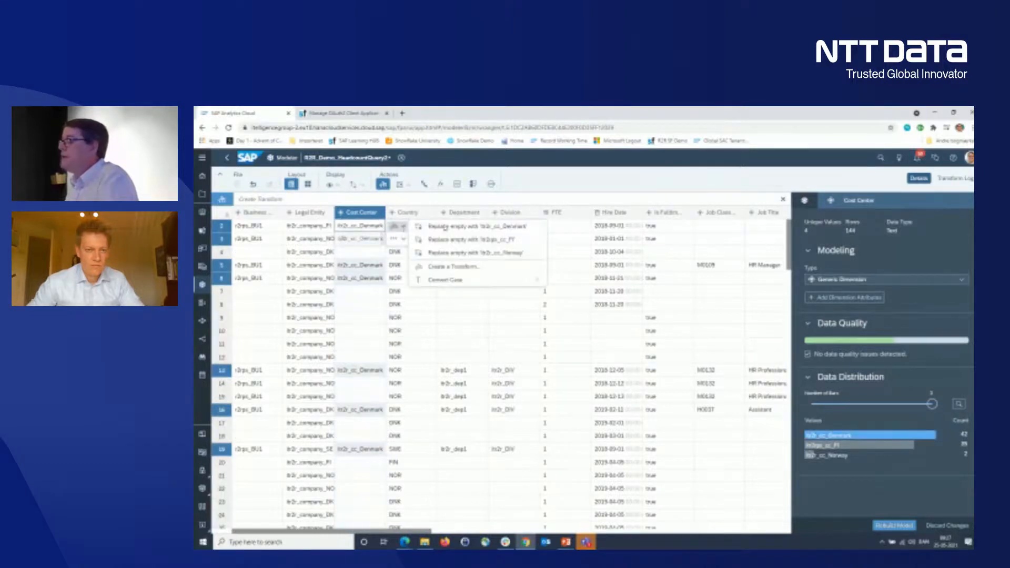
pyautogui.click(452, 255)
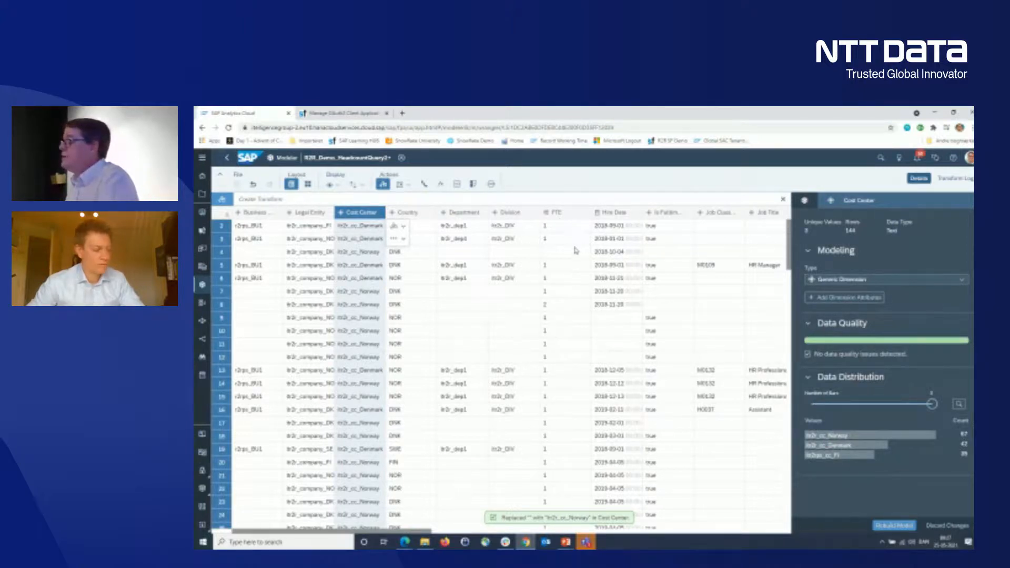
# - Replace the empty values in the FTE column with 0, and keep the unsaved model changes by cancelling the discard
pyautogui.click(562, 214)
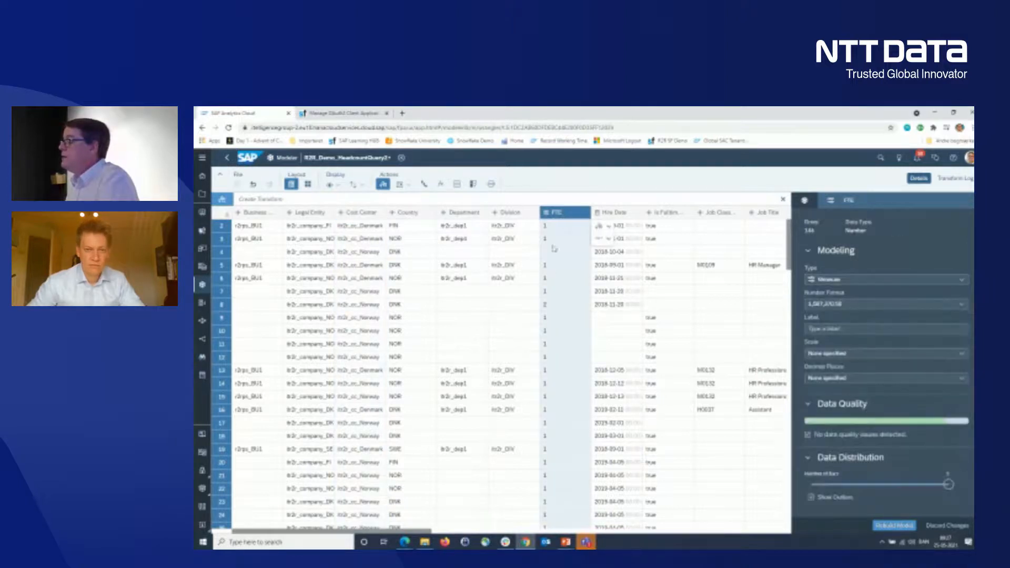
pyautogui.click(609, 228)
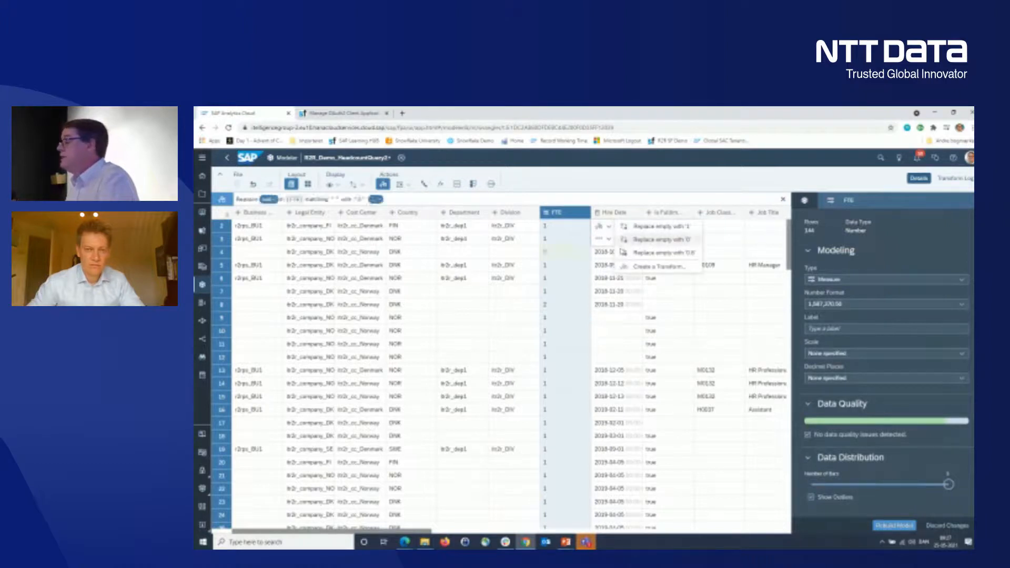
pyautogui.click(646, 243)
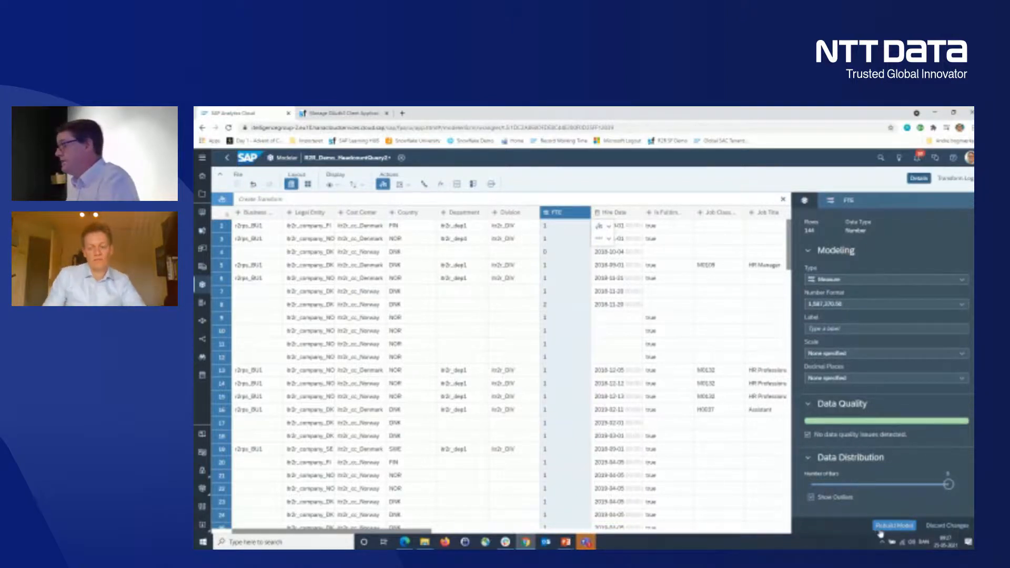
pyautogui.click(961, 531)
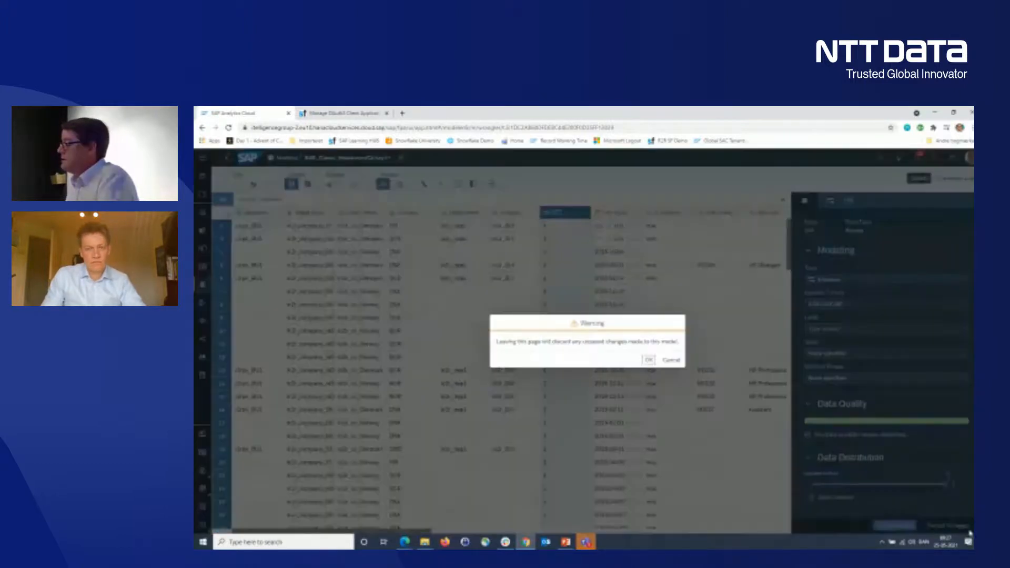
pyautogui.click(672, 361)
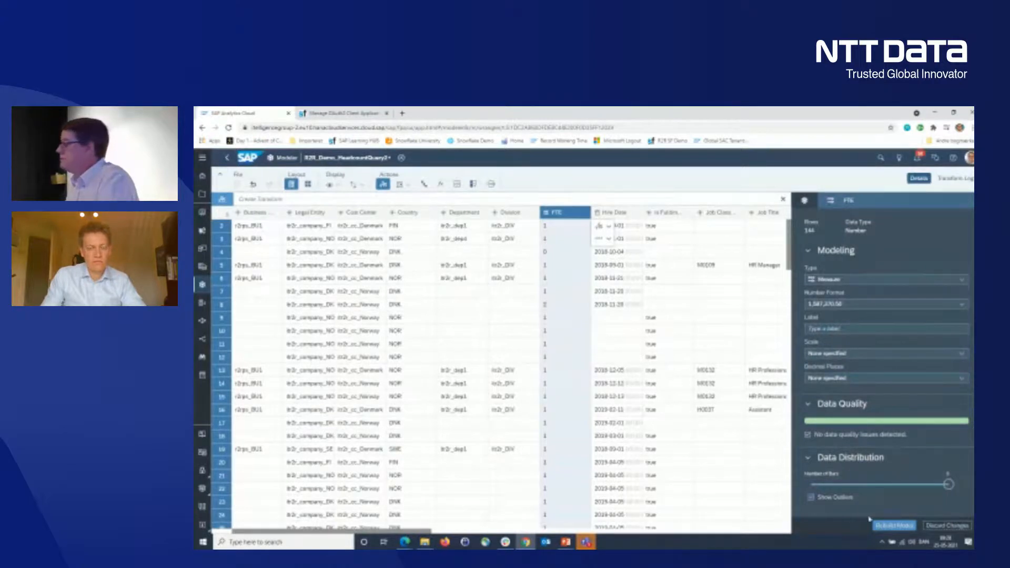
# - Discard the unsaved changes to the headcount model and return to the home page
pyautogui.click(935, 527)
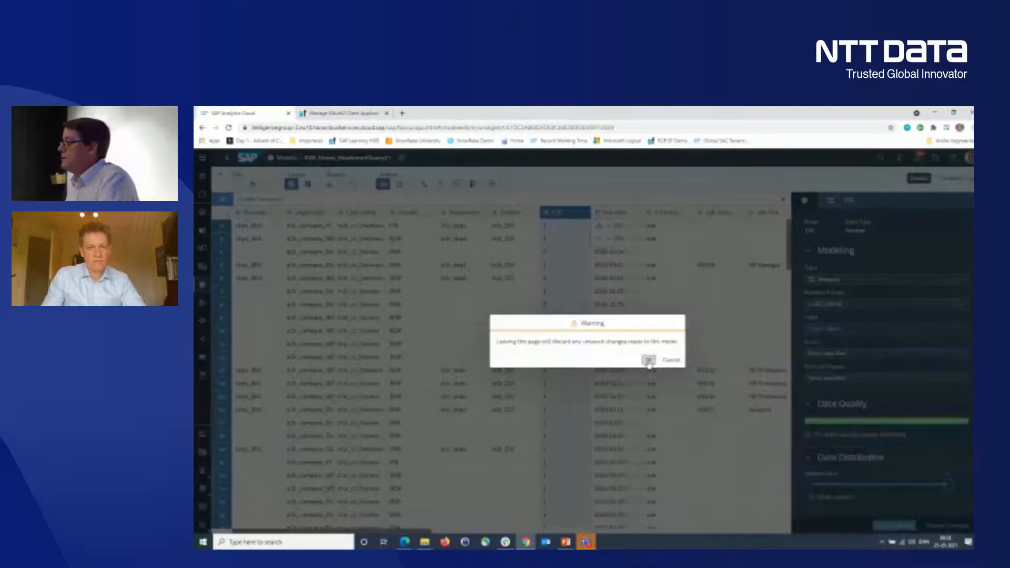
pyautogui.click(649, 362)
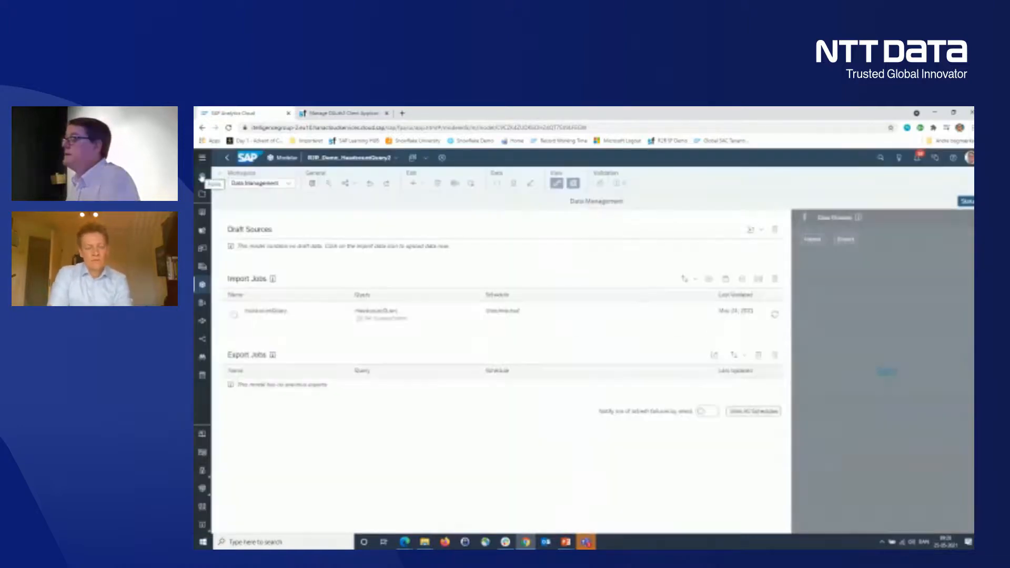
pyautogui.click(201, 178)
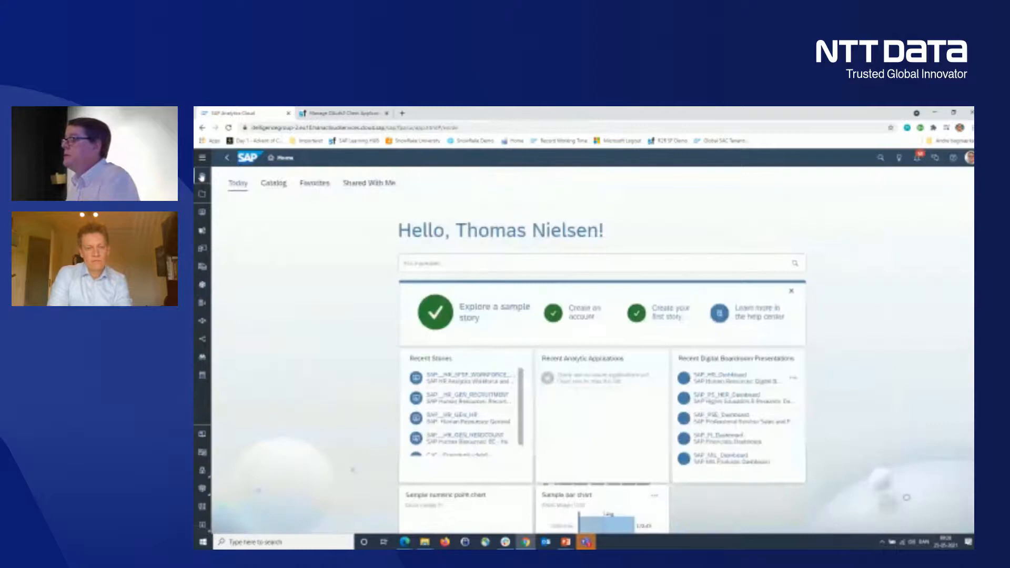
# - Create a new canvas story and add a chart based on the R2R_Demo_HeadcountQuery2 model
pyautogui.click(671, 316)
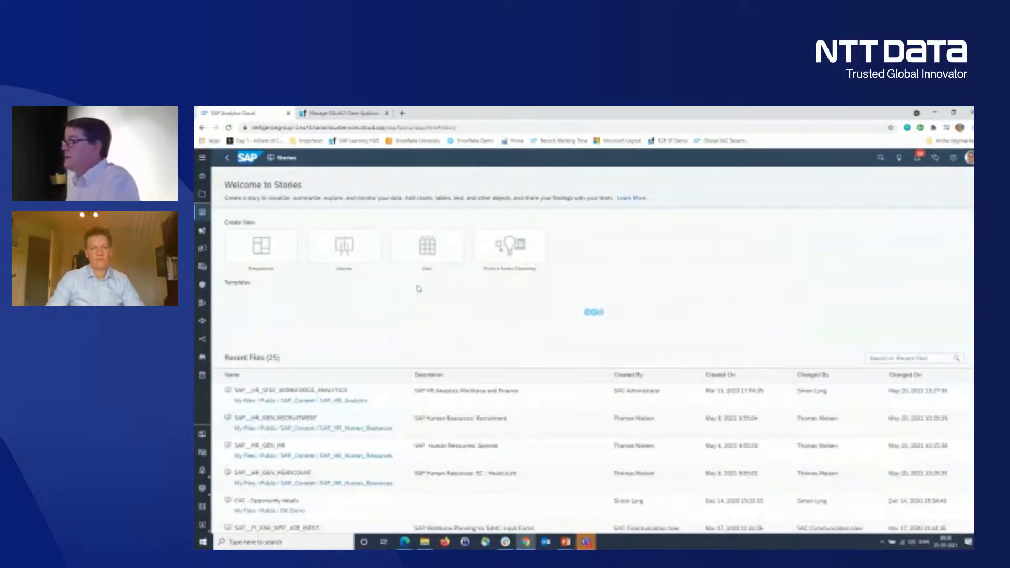
pyautogui.click(355, 246)
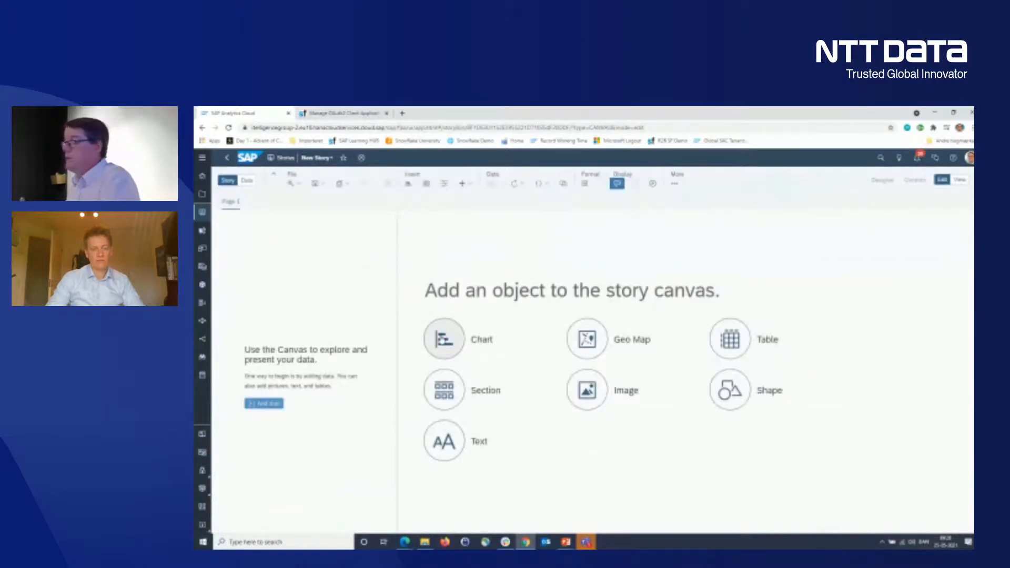
pyautogui.click(454, 354)
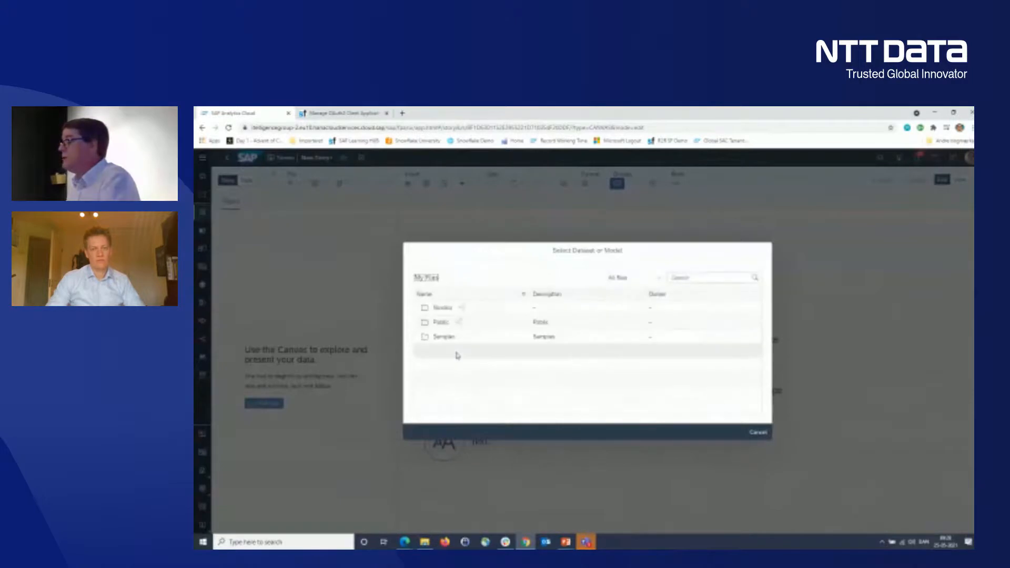
pyautogui.click(735, 279)
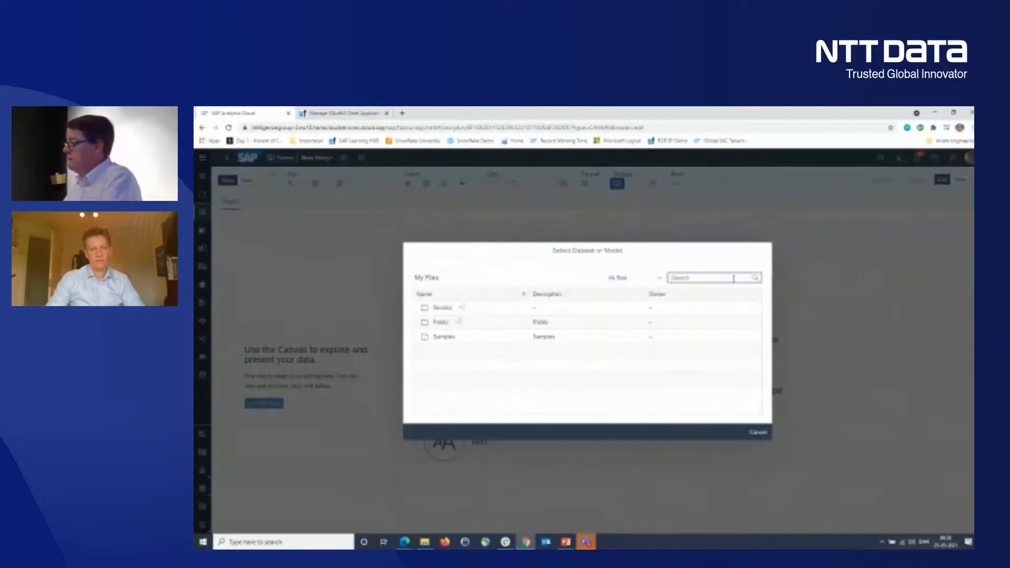
pyautogui.write('H2')
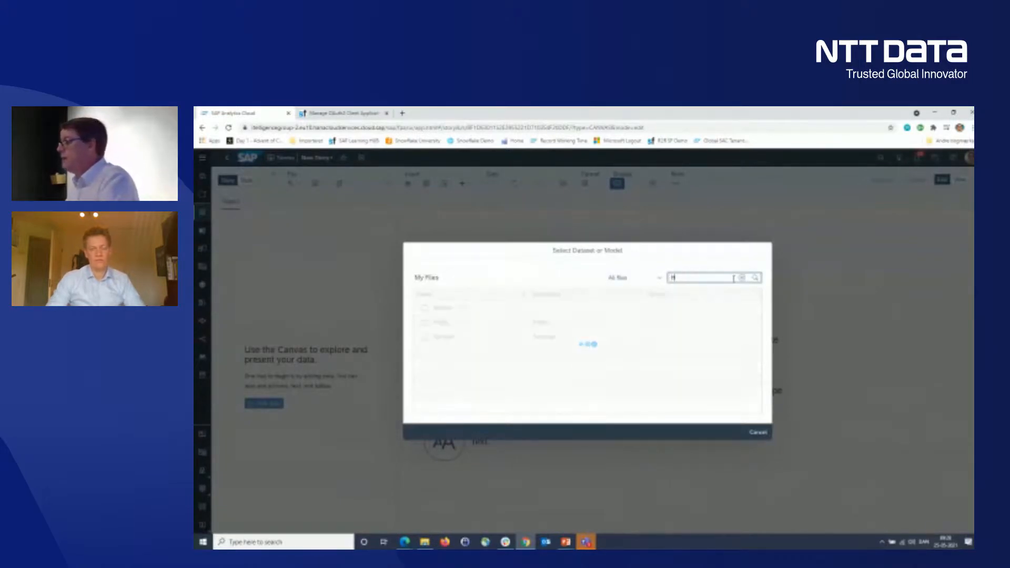
pyautogui.press('BackSpace')
pyautogui.press('BackSpace')
pyautogui.write('R2R_')
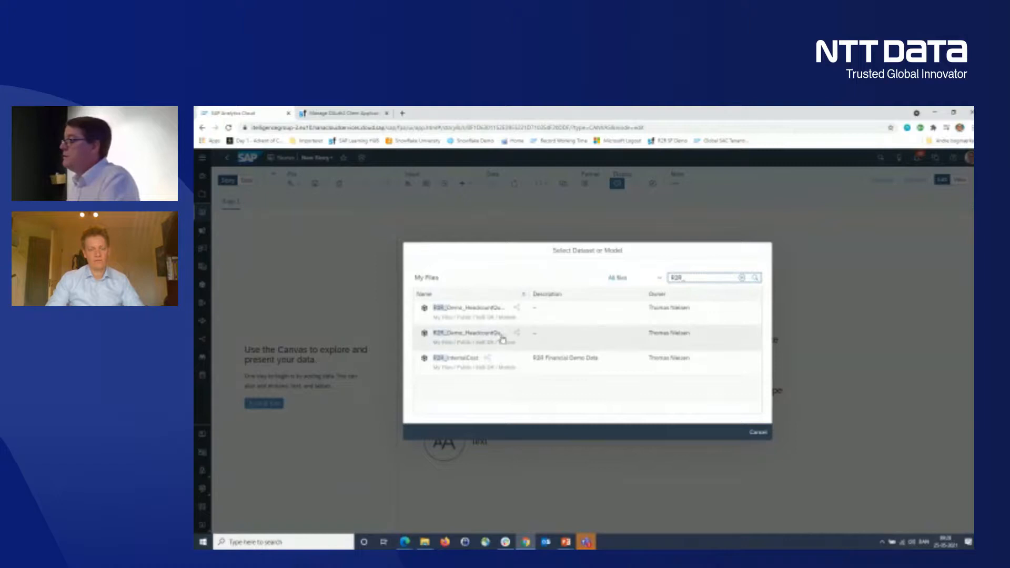
pyautogui.click(491, 342)
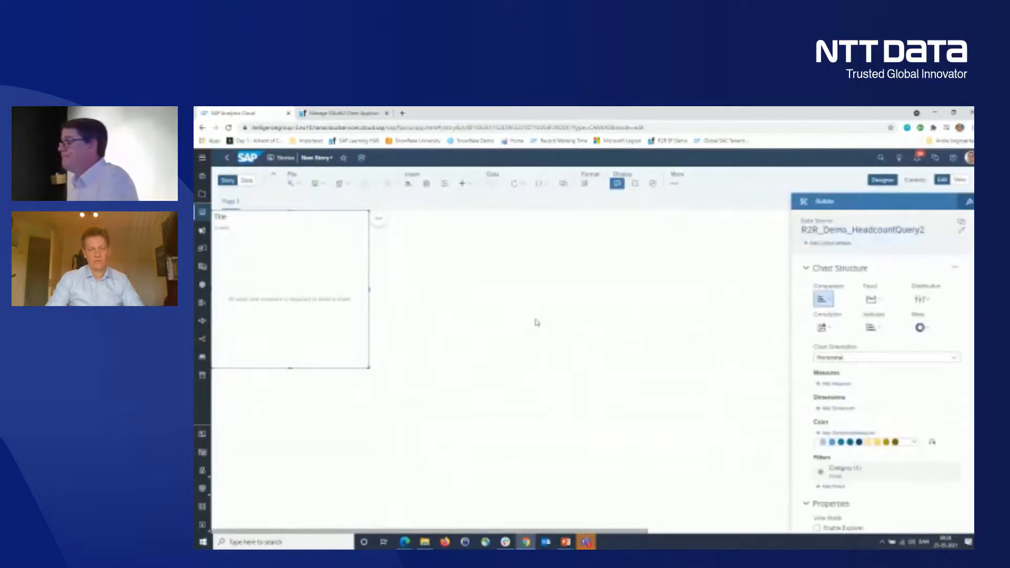
# - Build the chart with FTE as the measure and Cost Center as the dimension
pyautogui.click(848, 385)
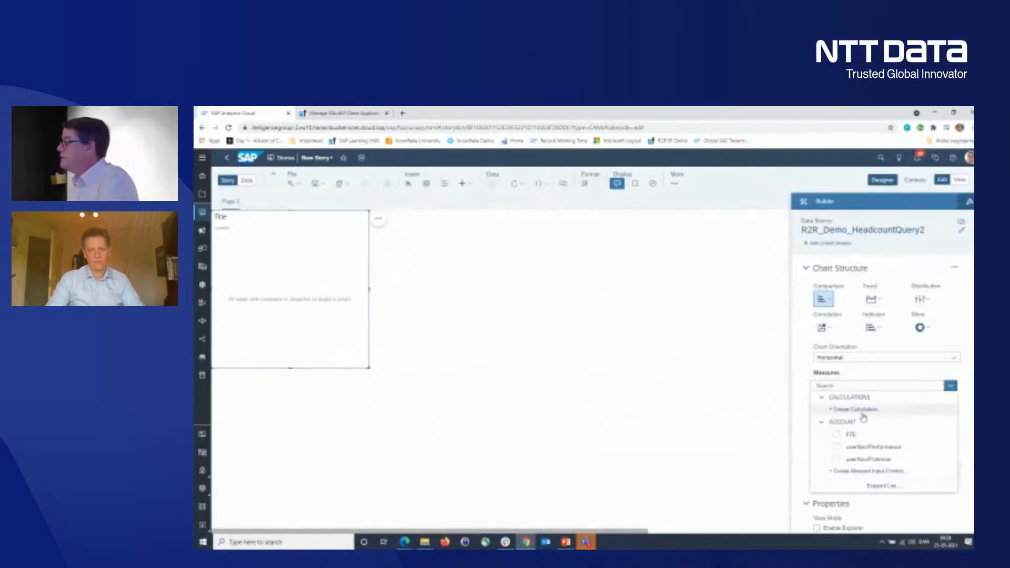
pyautogui.click(849, 435)
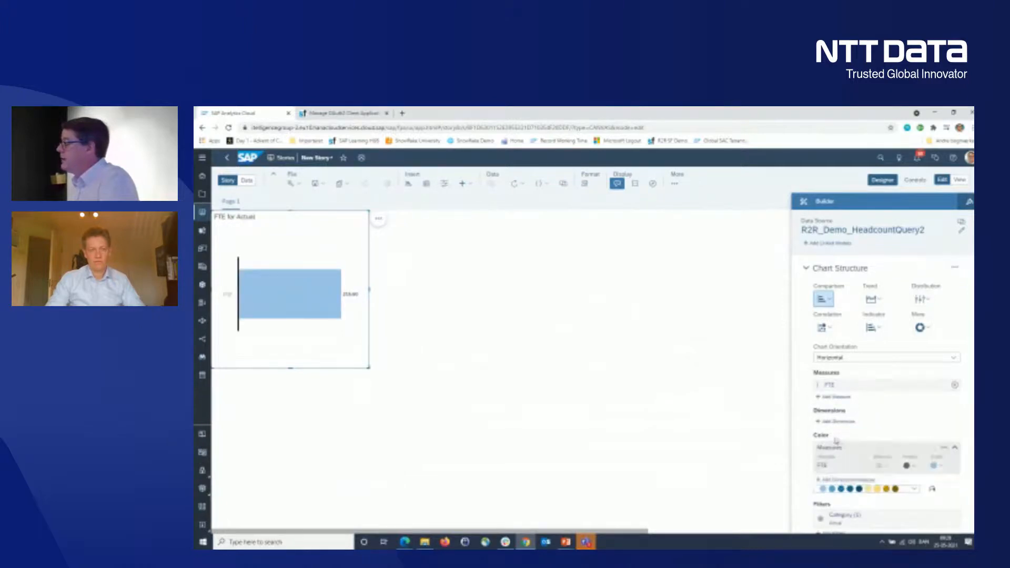
pyautogui.click(844, 422)
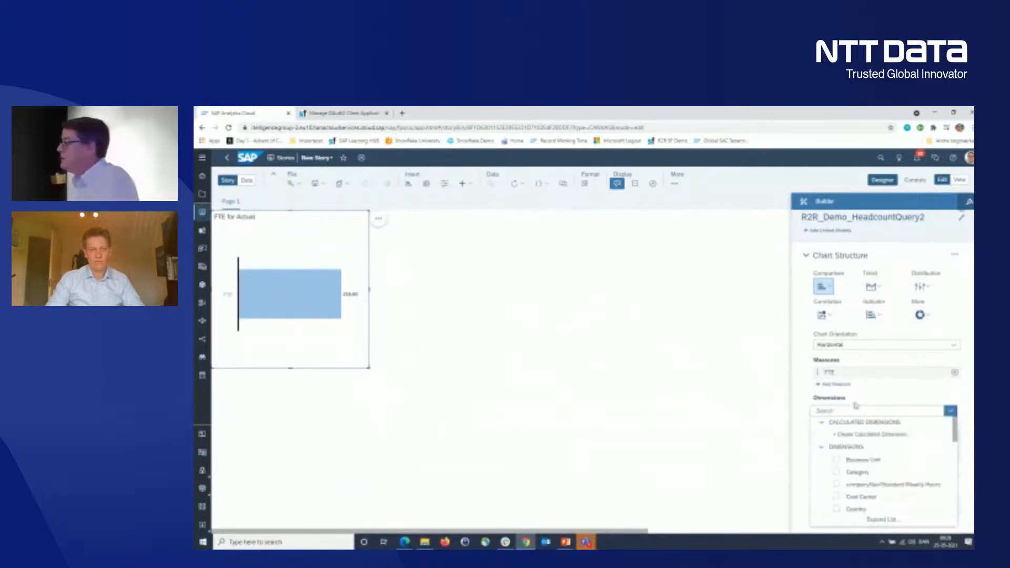
pyautogui.click(836, 497)
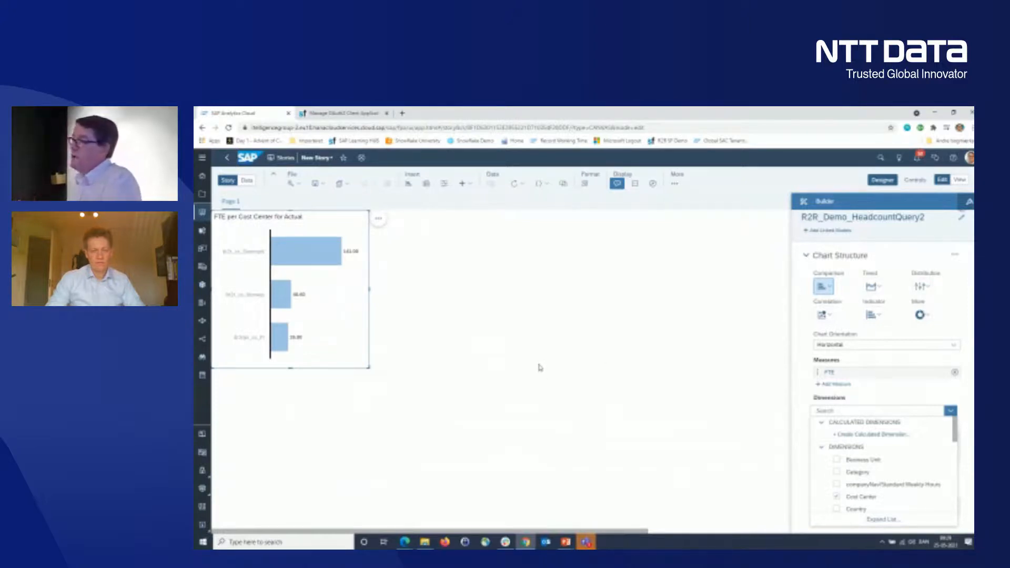
pyautogui.click(252, 181)
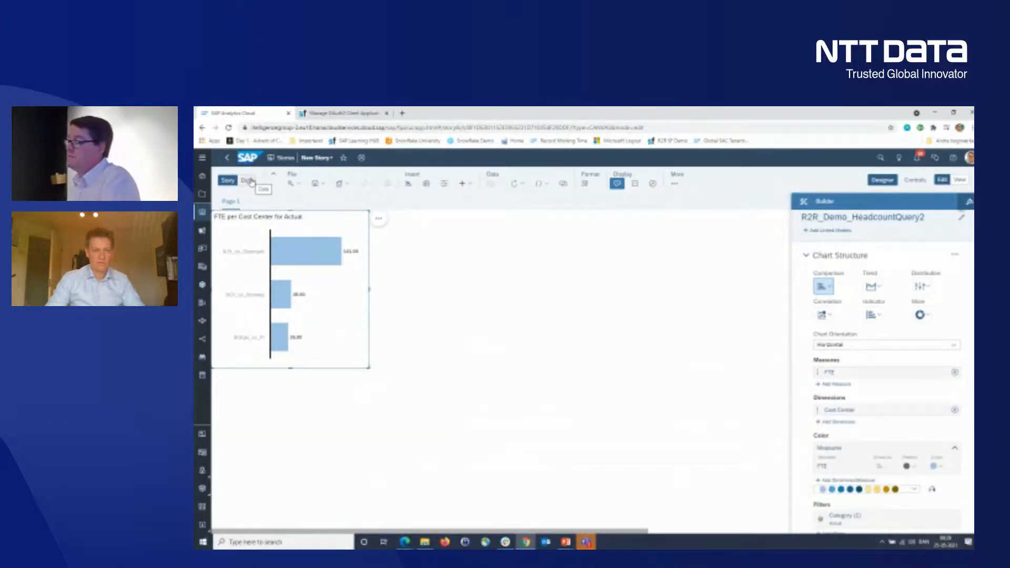
# - Add the existing R2R_InternalCost model to the story as a second data source
pyautogui.click(252, 181)
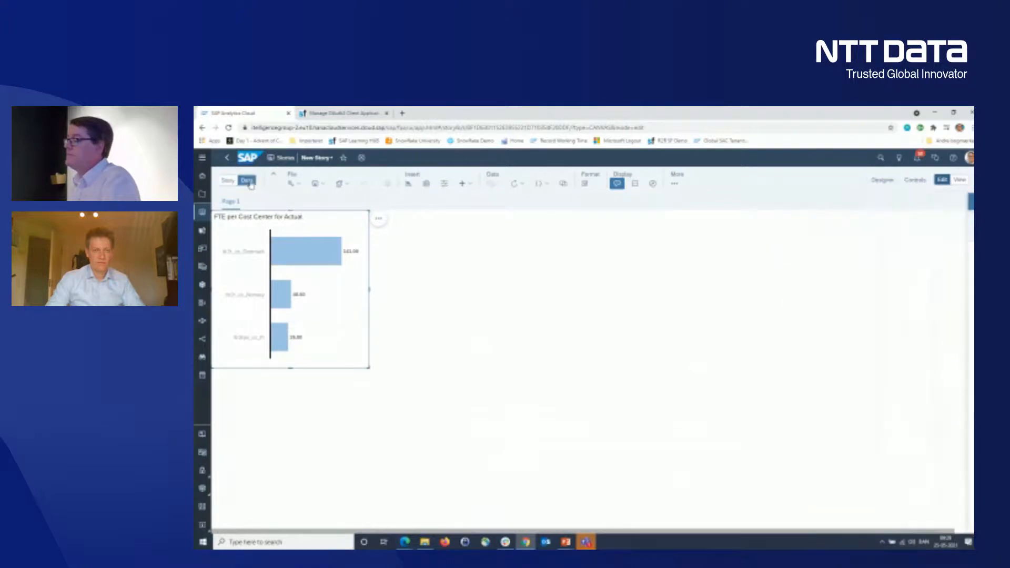
pyautogui.click(280, 203)
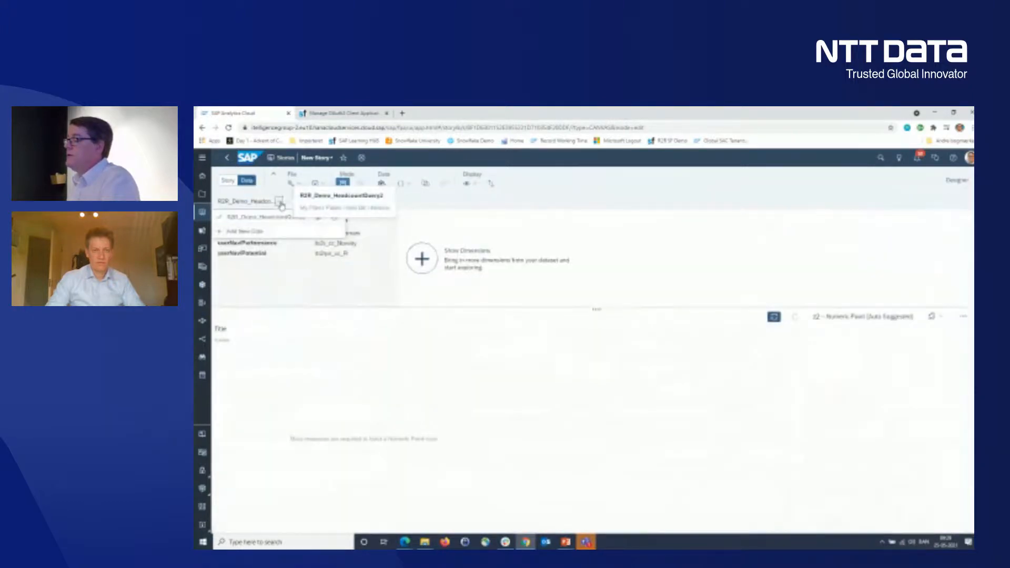
pyautogui.click(246, 231)
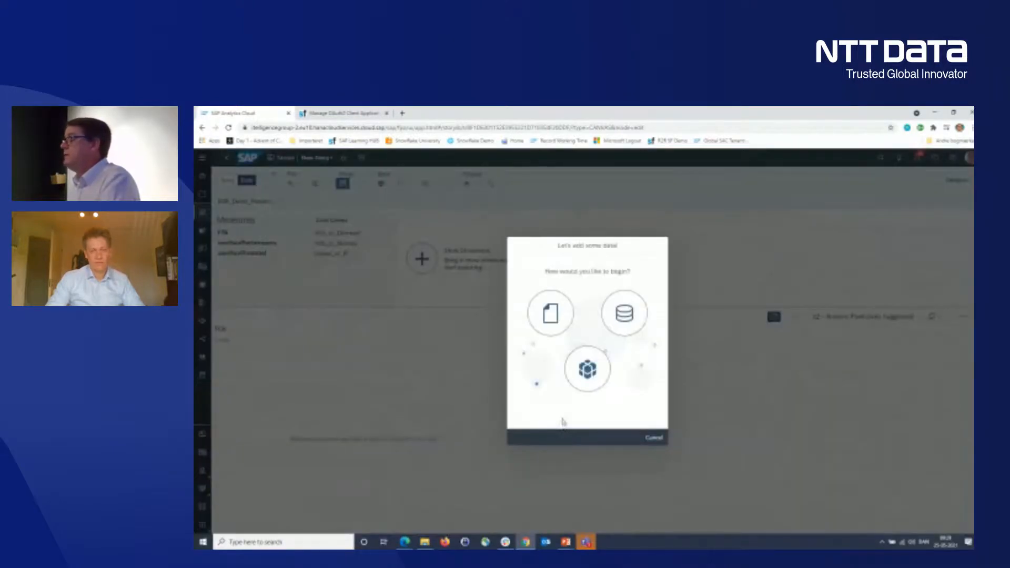
pyautogui.click(584, 373)
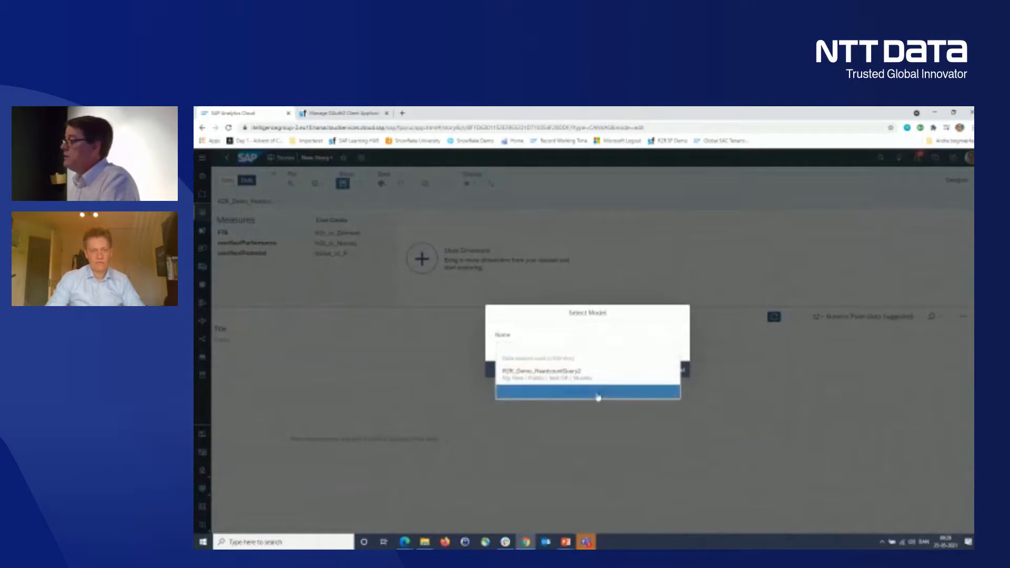
pyautogui.click(598, 395)
pyautogui.click(674, 278)
pyautogui.write('Pl')
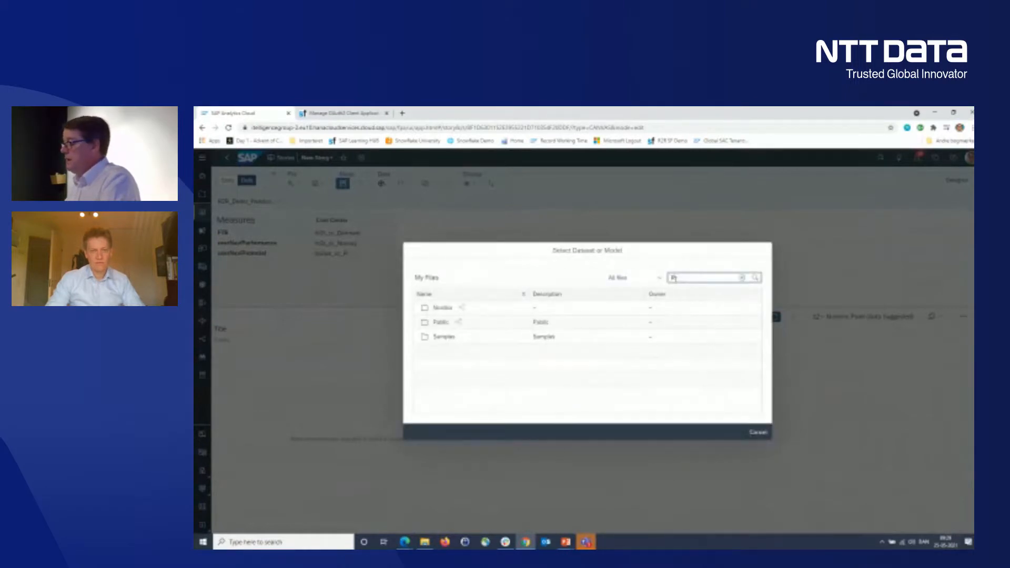
pyautogui.write('R_')
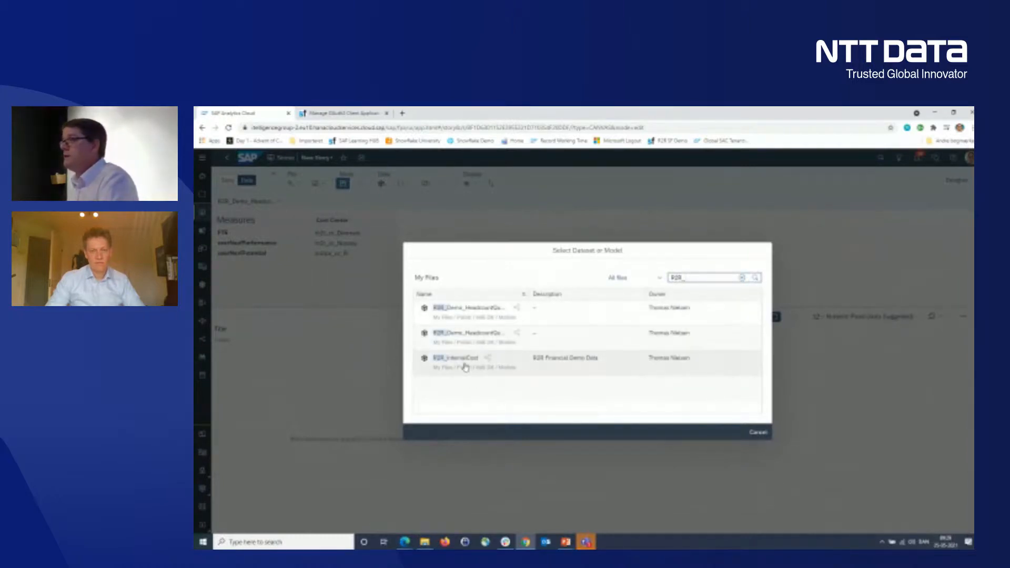
pyautogui.click(465, 367)
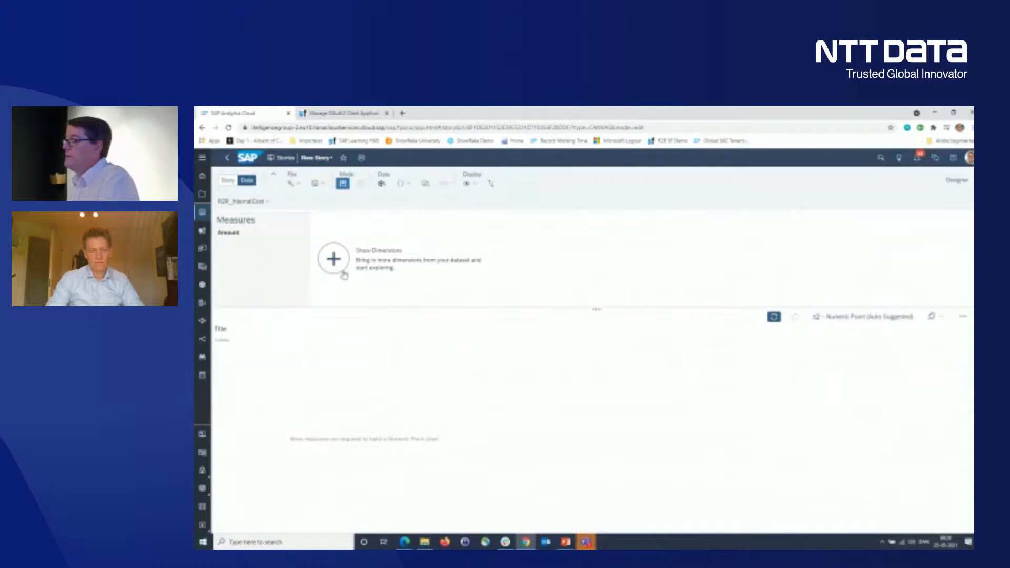
# - Chart Amount by Cost Center from the internal cost data and copy the chart to Page 1
pyautogui.click(342, 273)
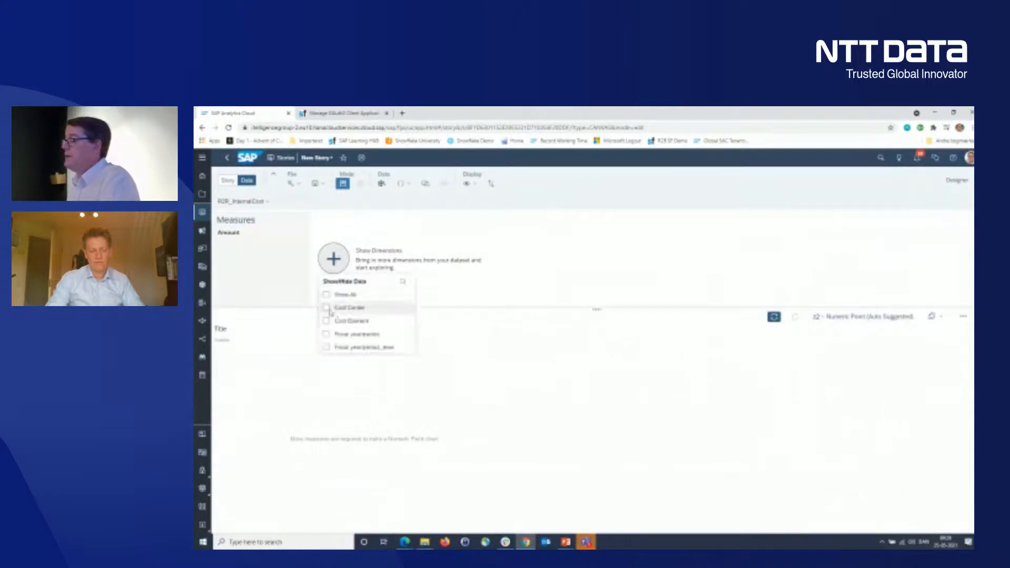
pyautogui.click(328, 309)
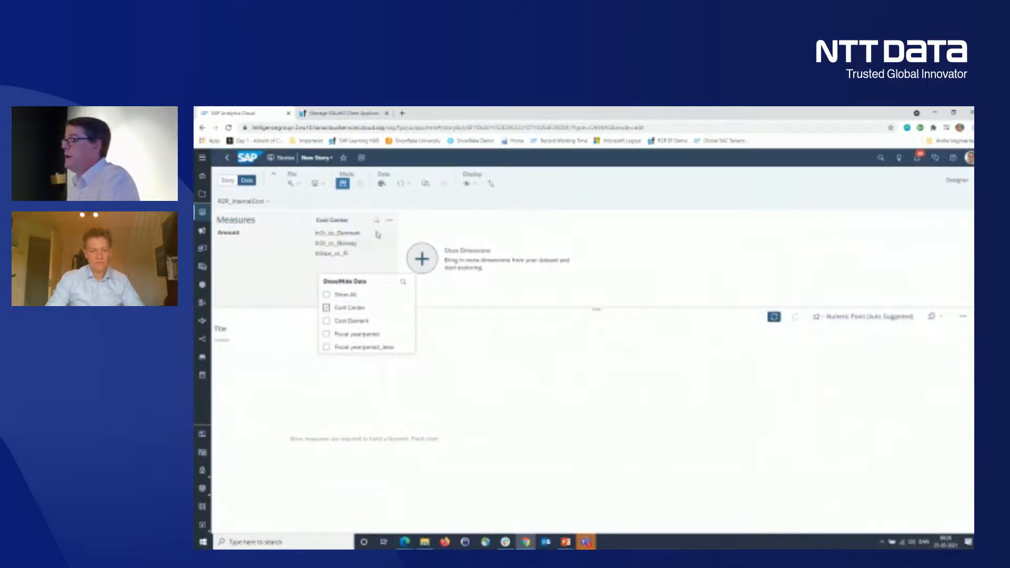
pyautogui.click(429, 223)
pyautogui.click(332, 221)
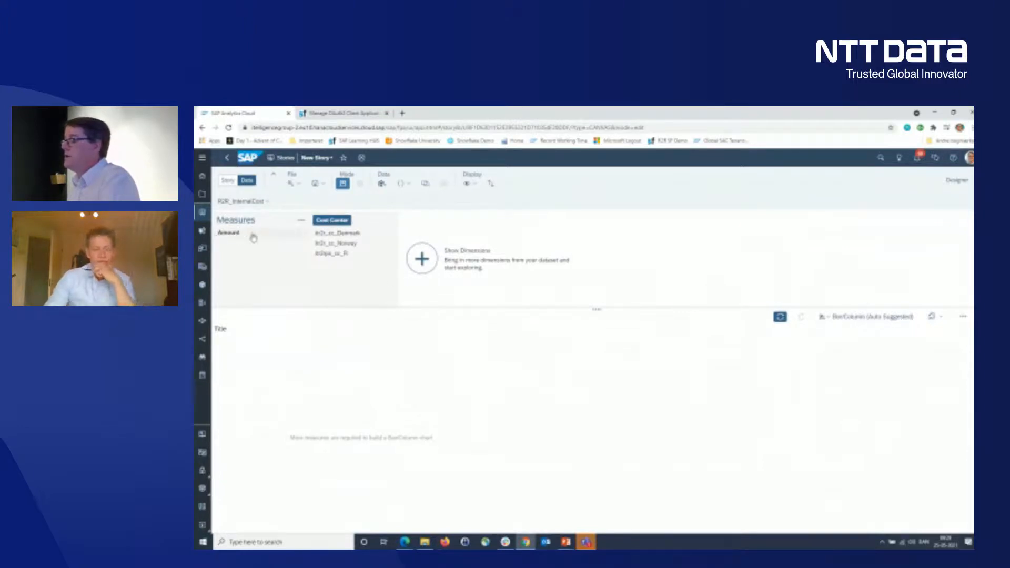
pyautogui.click(232, 235)
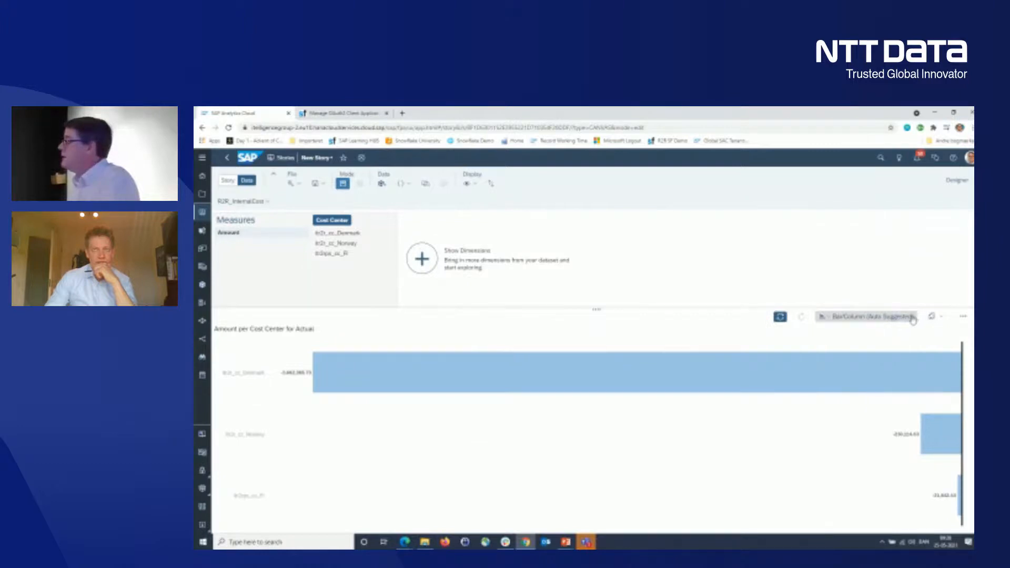
pyautogui.click(933, 316)
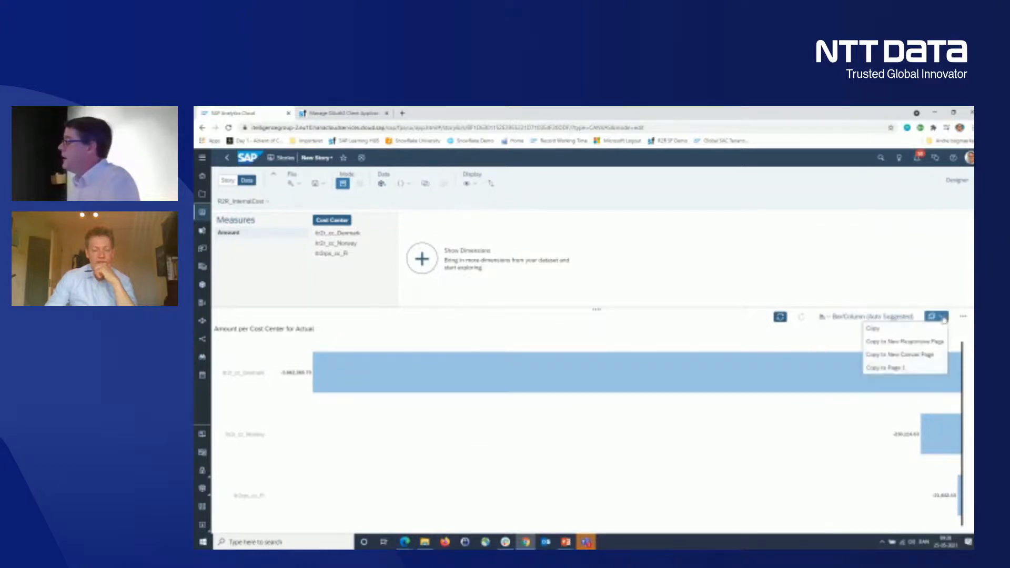
pyautogui.click(894, 368)
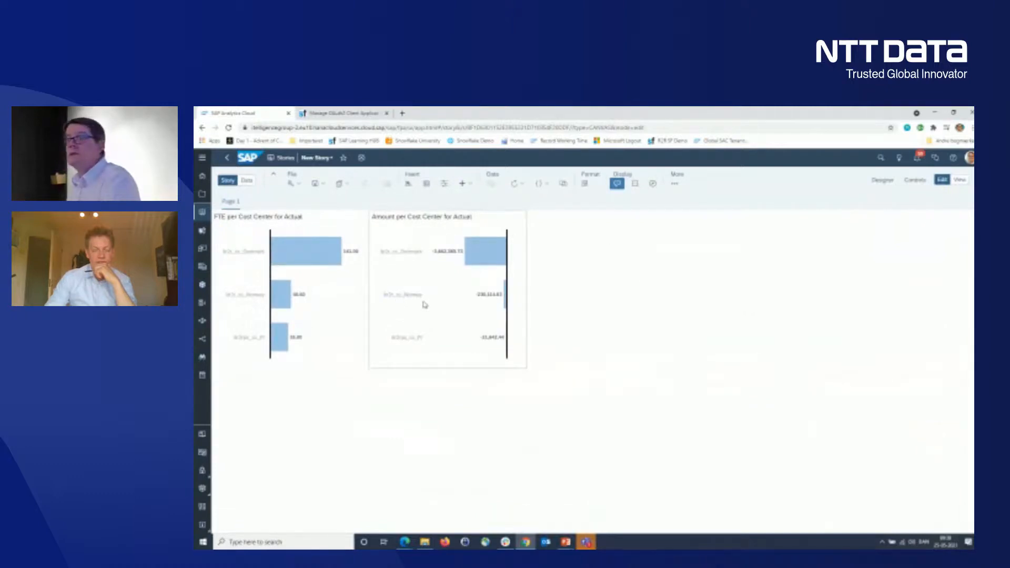
# - Start a calculated measure named Cost for the Amount per Cost Center chart
pyautogui.click(435, 269)
pyautogui.click(884, 181)
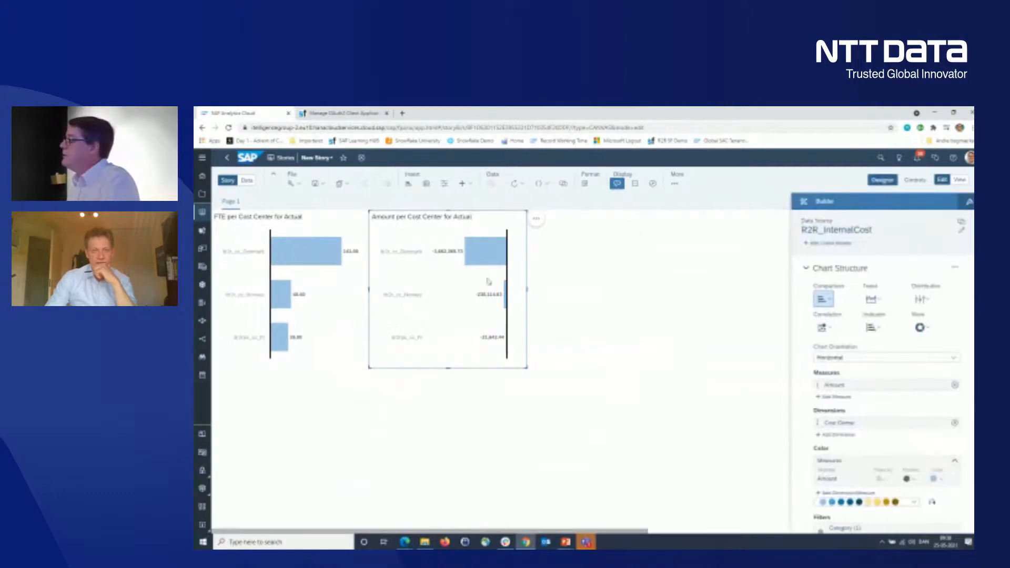
pyautogui.click(839, 397)
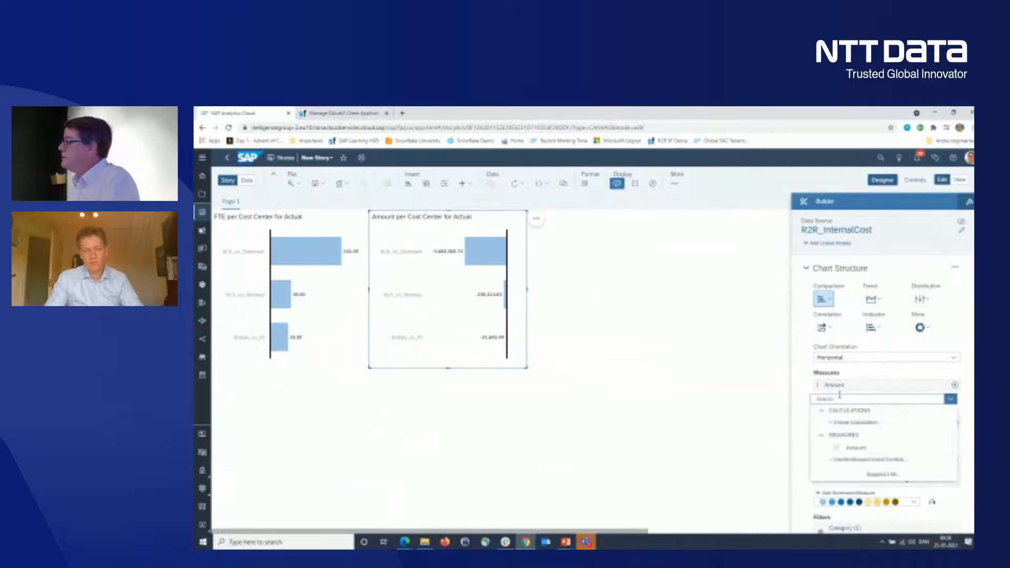
pyautogui.click(858, 423)
pyautogui.click(568, 252)
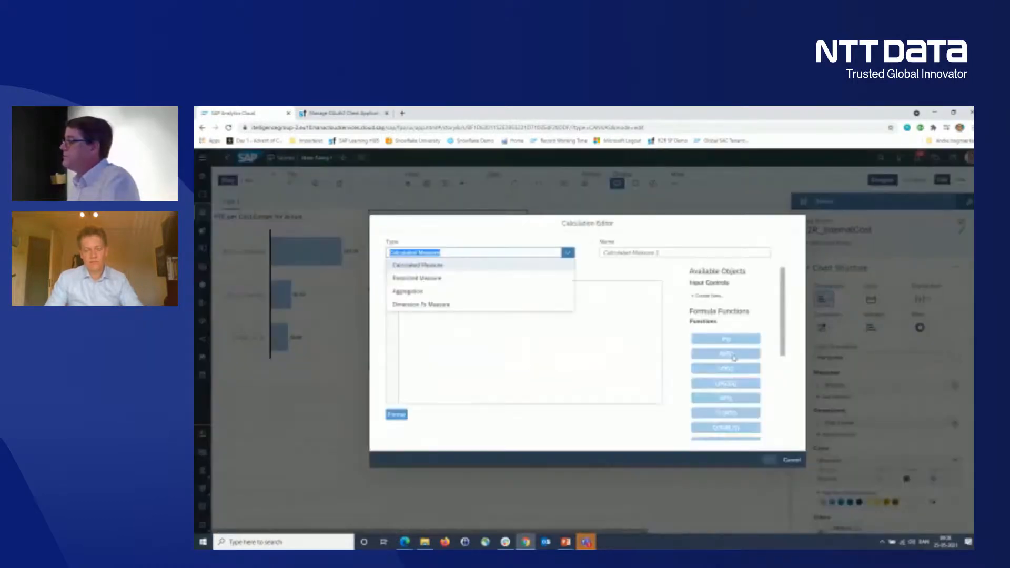
pyautogui.click(641, 253)
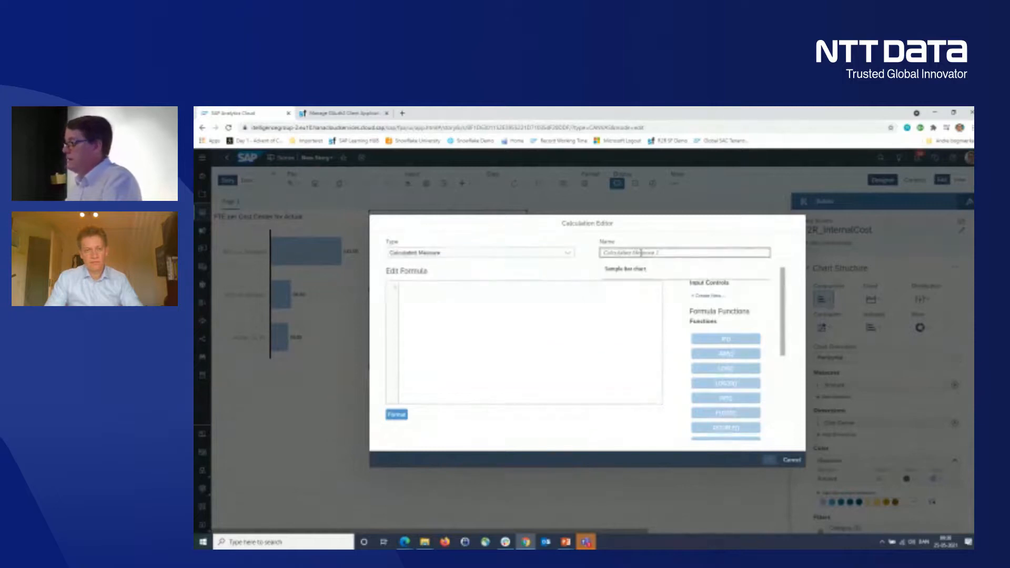
pyautogui.write('Cost')
# - Define the Cost formula as the R2R_InternalCost Amount multiplied by -1, and remove Amount from the chart's measures
pyautogui.click(478, 343)
pyautogui.write('amo')
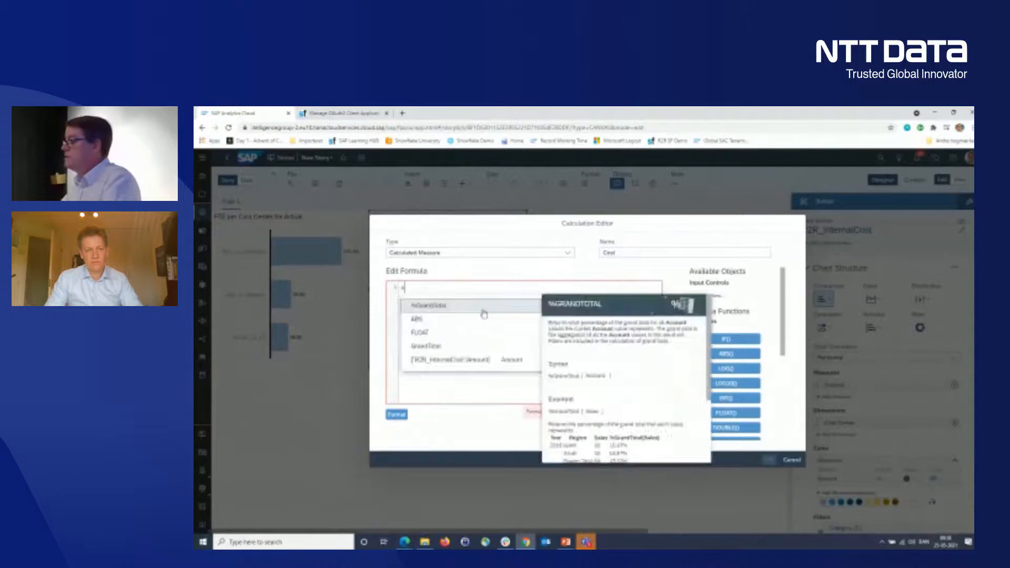
pyautogui.press('BackSpace')
pyautogui.press('BackSpace')
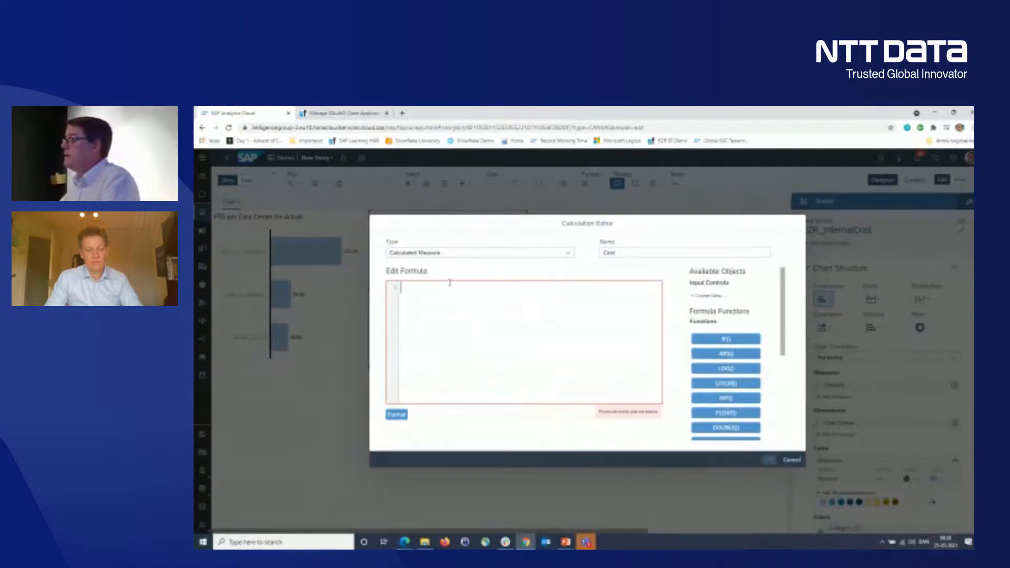
pyautogui.write('a')
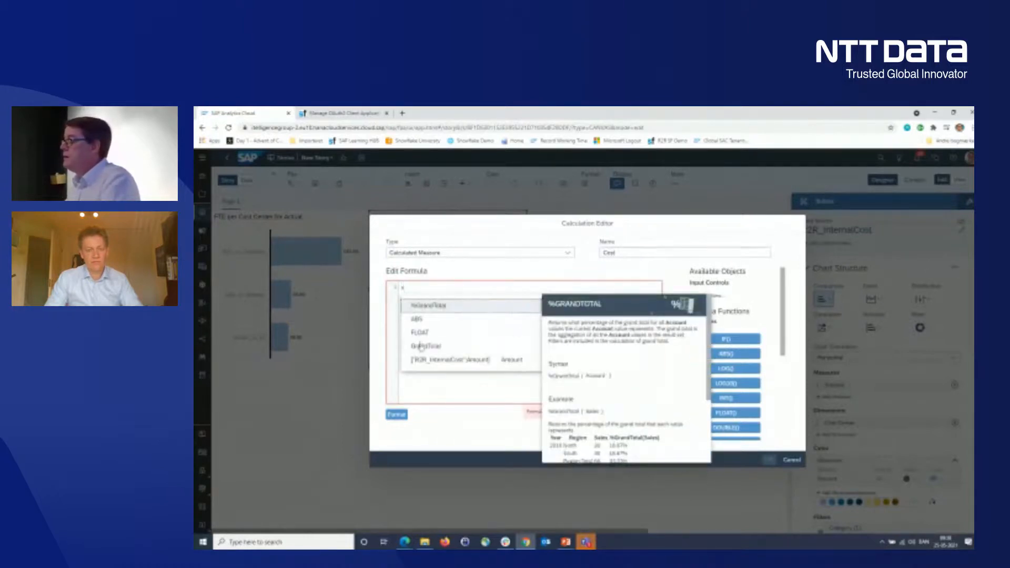
pyautogui.click(437, 360)
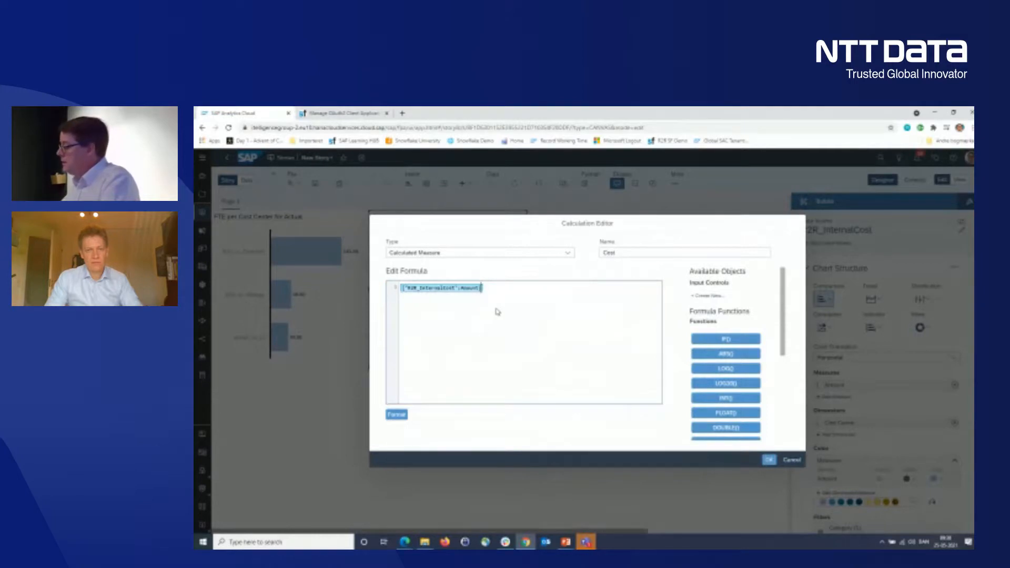
pyautogui.write('*')
pyautogui.write(' 1')
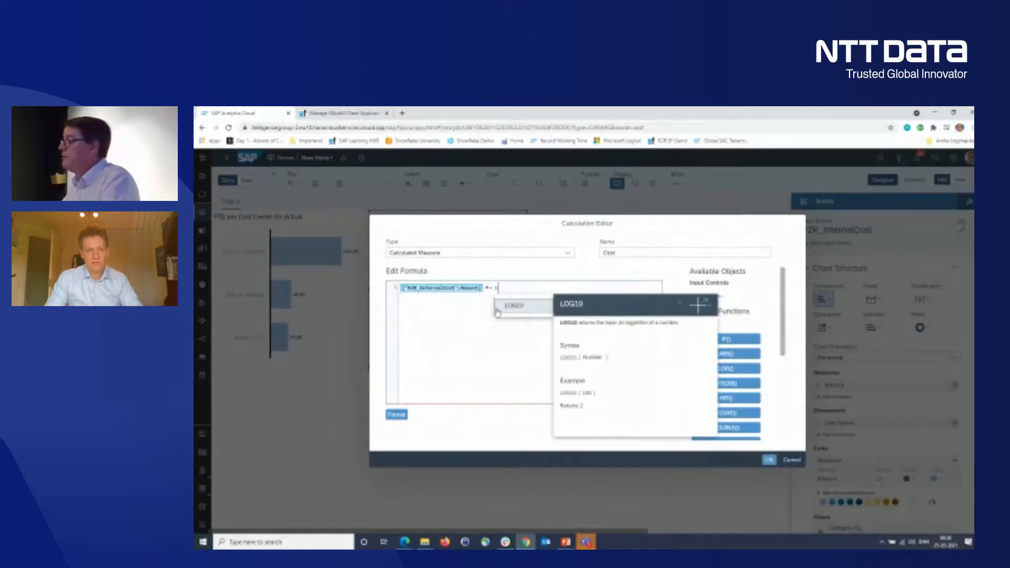
pyautogui.click(769, 461)
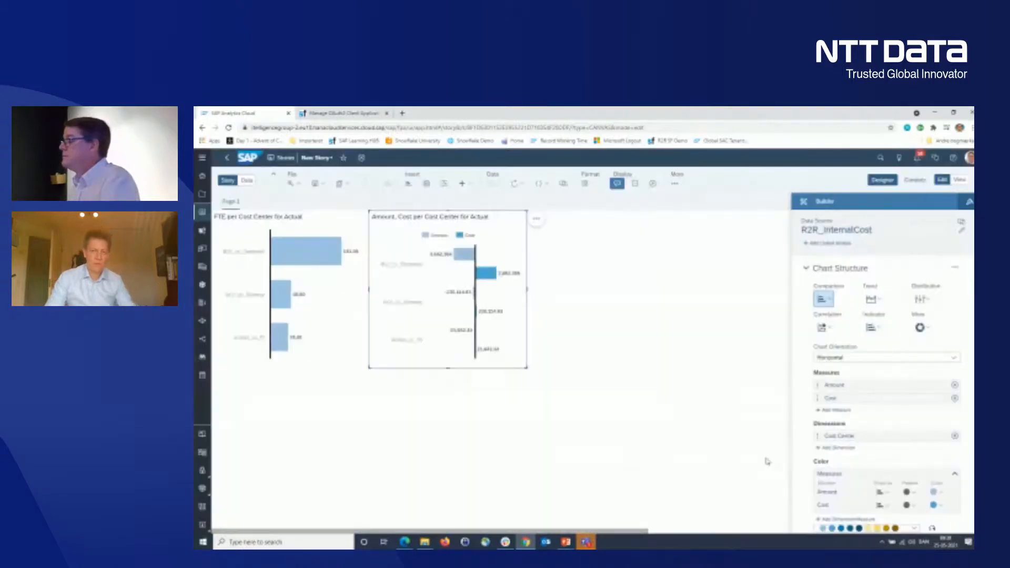
pyautogui.click(955, 386)
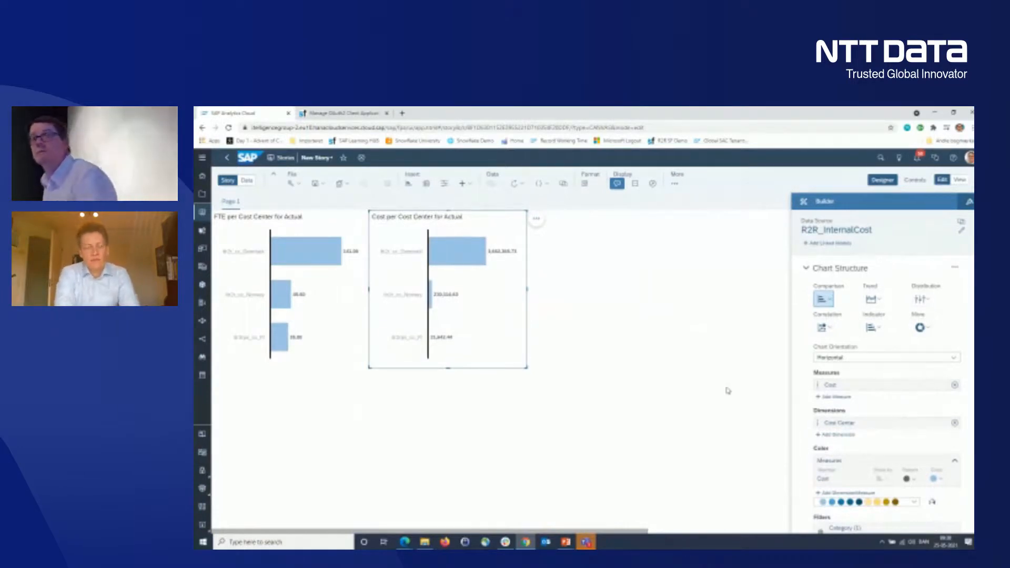
pyautogui.click(684, 328)
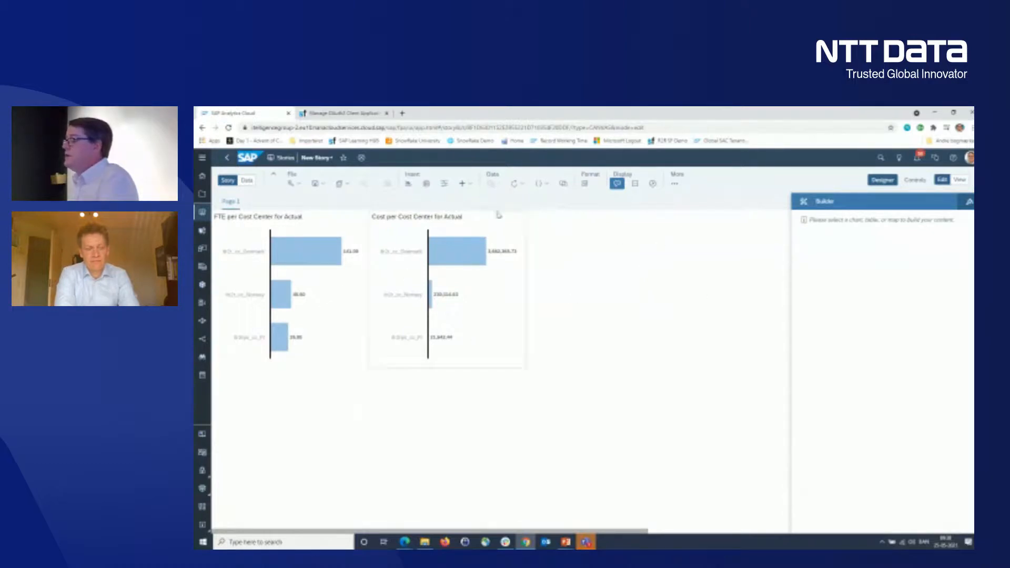
# - Duplicate the FTE per Cost Center chart on Page 1
pyautogui.click(347, 302)
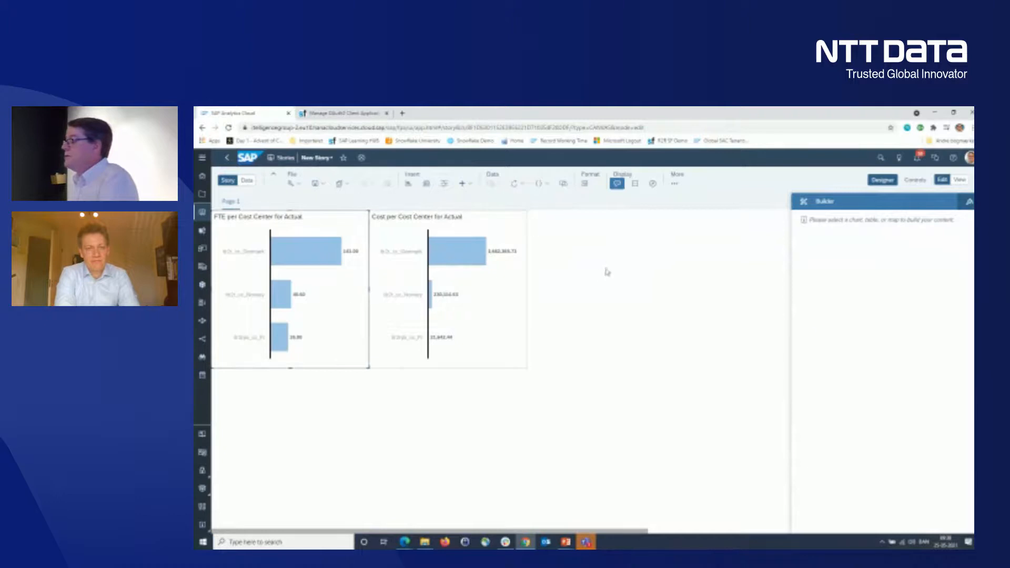
pyautogui.click(379, 219)
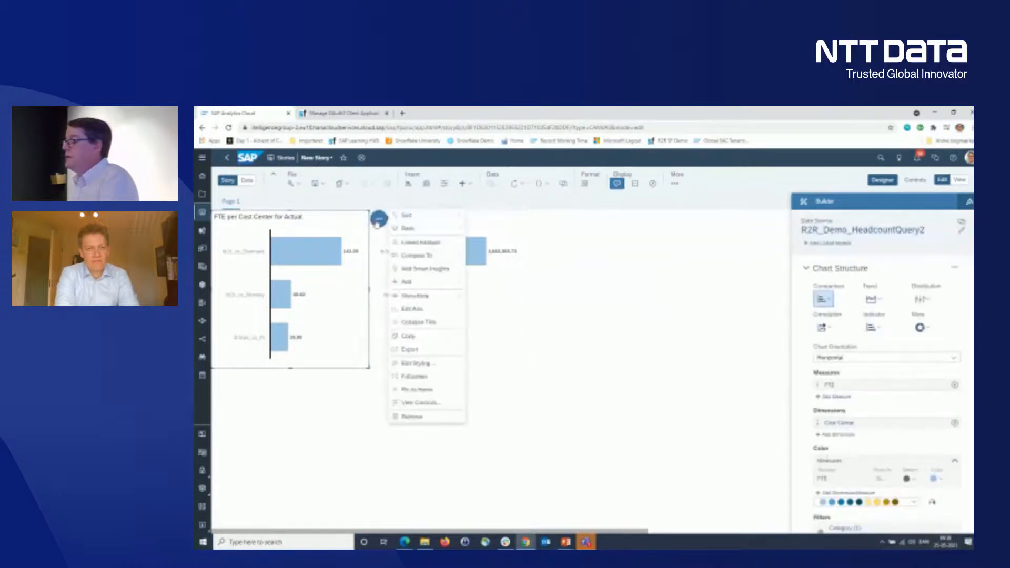
pyautogui.moveTo(450, 334)
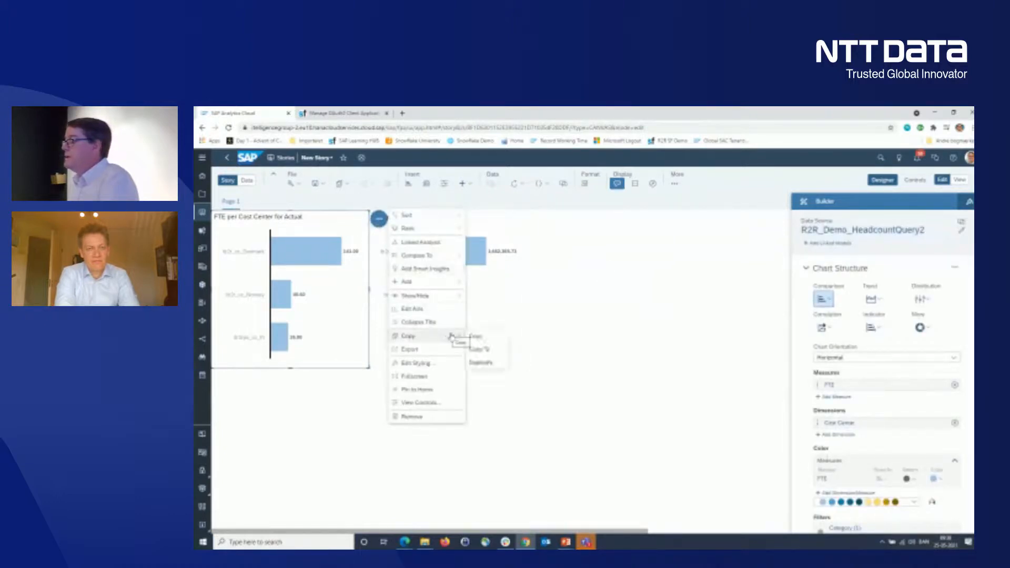
pyautogui.click(499, 361)
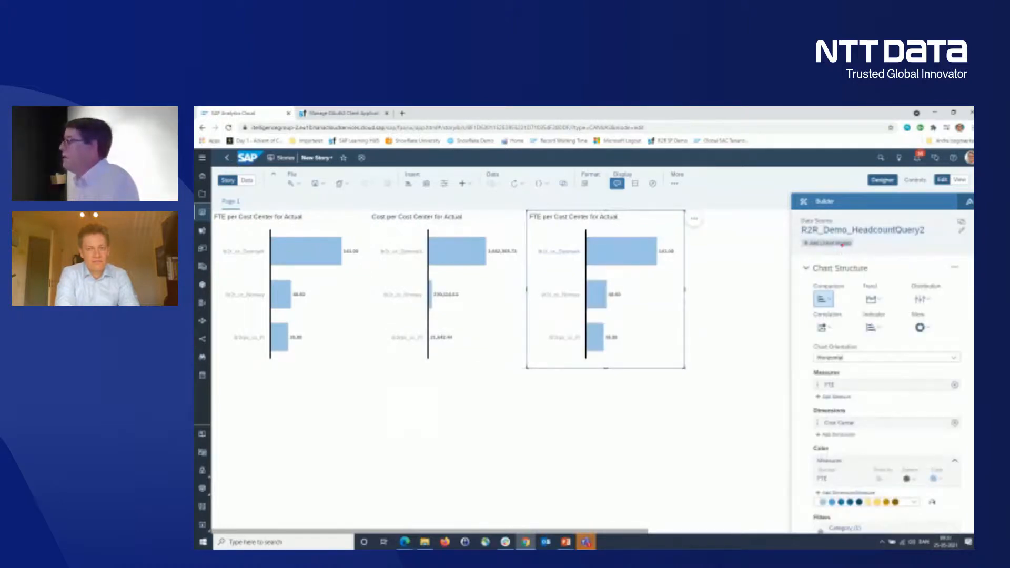
# - Link the R2R_InternalCost model to R2R_Demo_HeadcountQuery2 for the duplicated chart, matching the two models on Cost Center
pyautogui.click(832, 246)
pyautogui.click(747, 264)
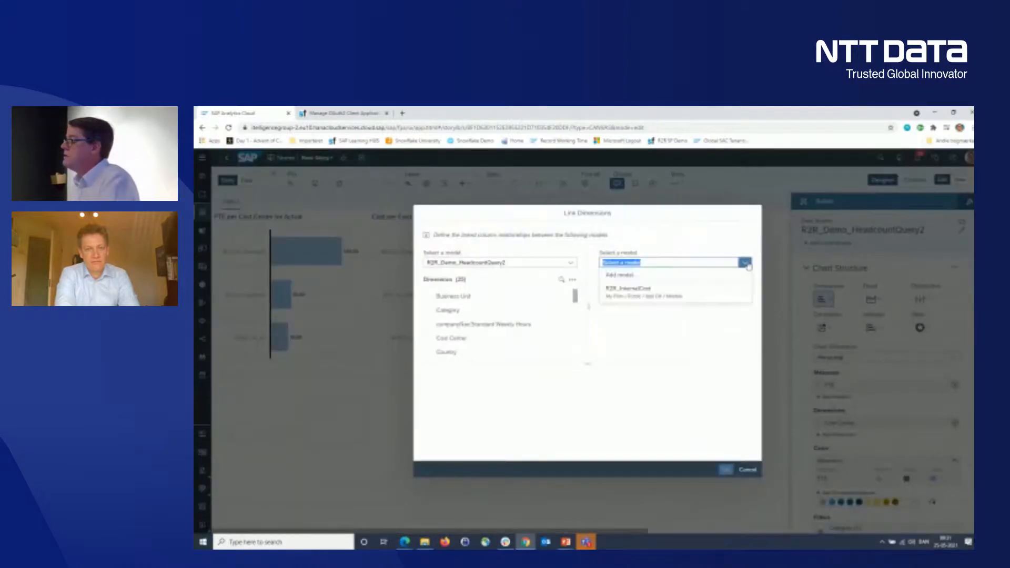
pyautogui.click(670, 291)
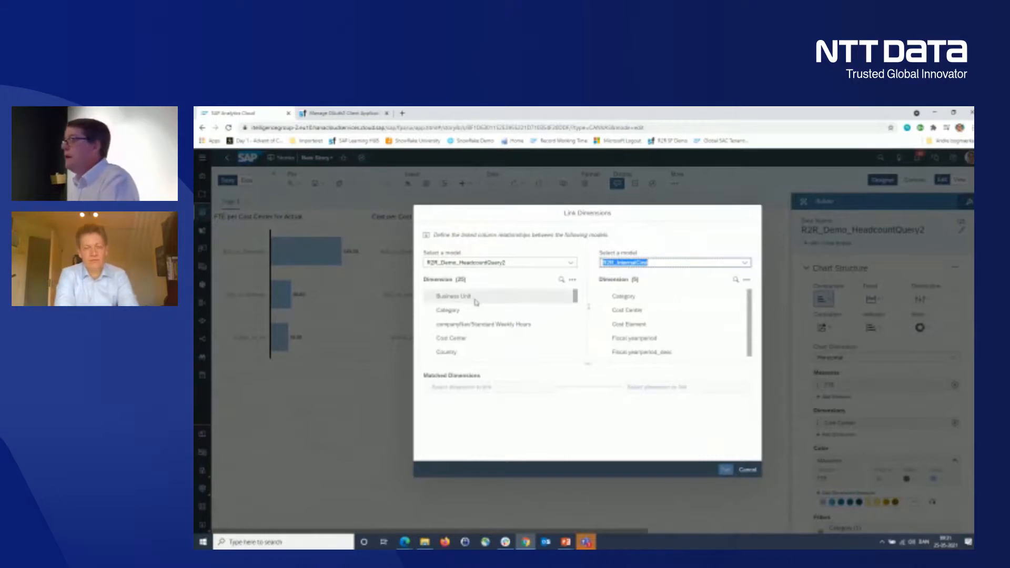
pyautogui.click(468, 340)
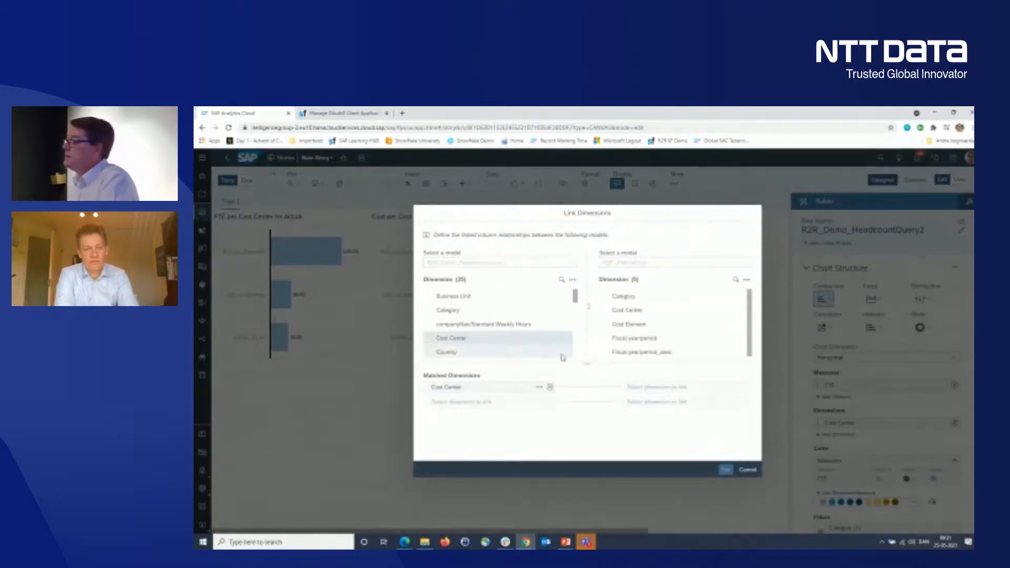
pyautogui.click(644, 314)
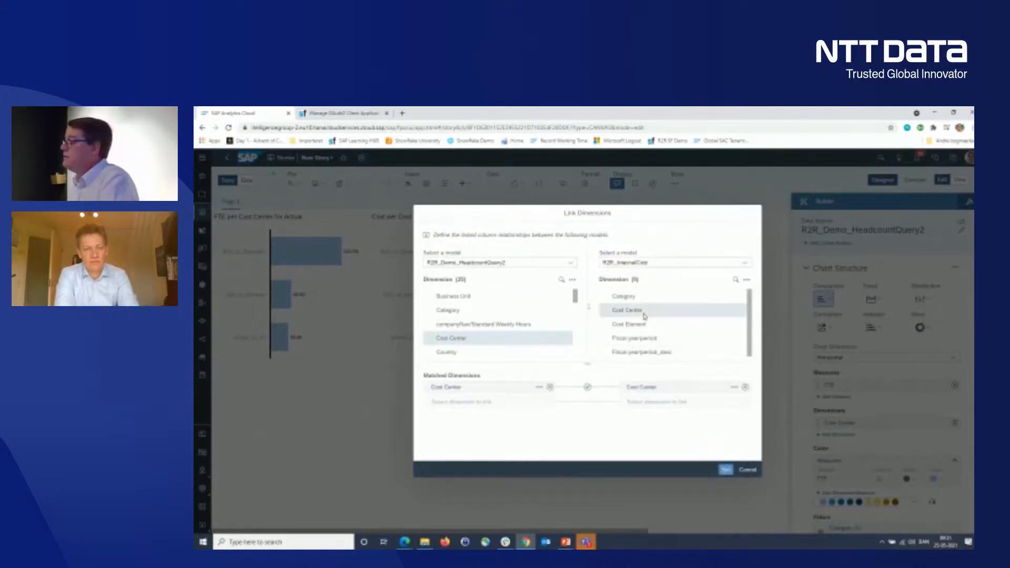
pyautogui.click(538, 387)
pyautogui.click(503, 411)
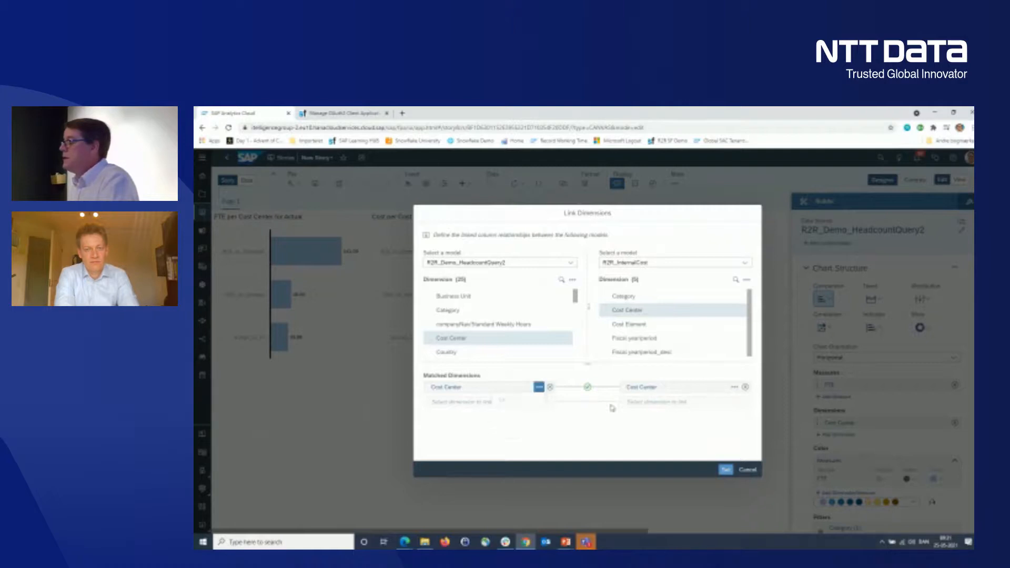
pyautogui.click(734, 388)
pyautogui.click(699, 424)
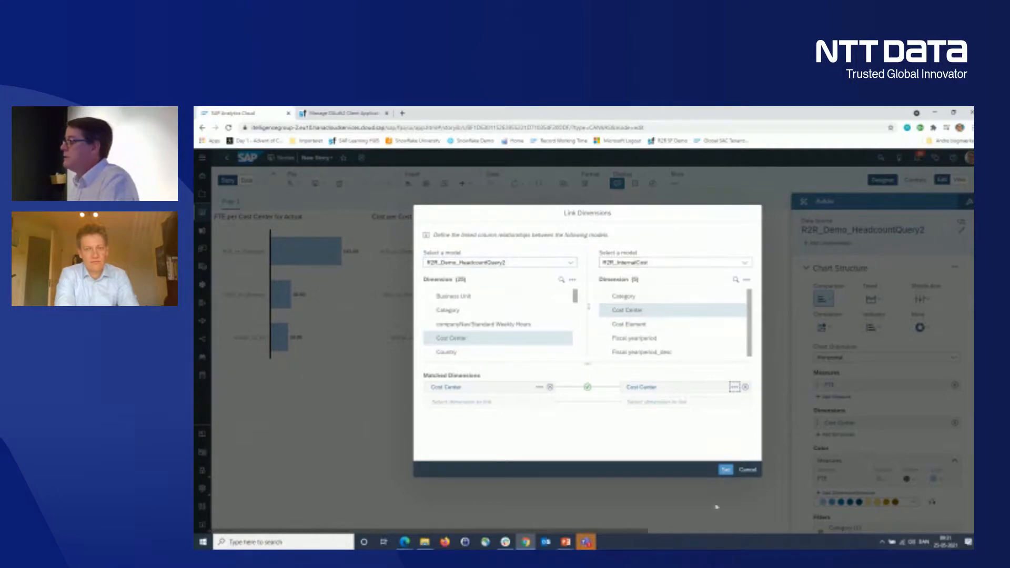
pyautogui.click(725, 469)
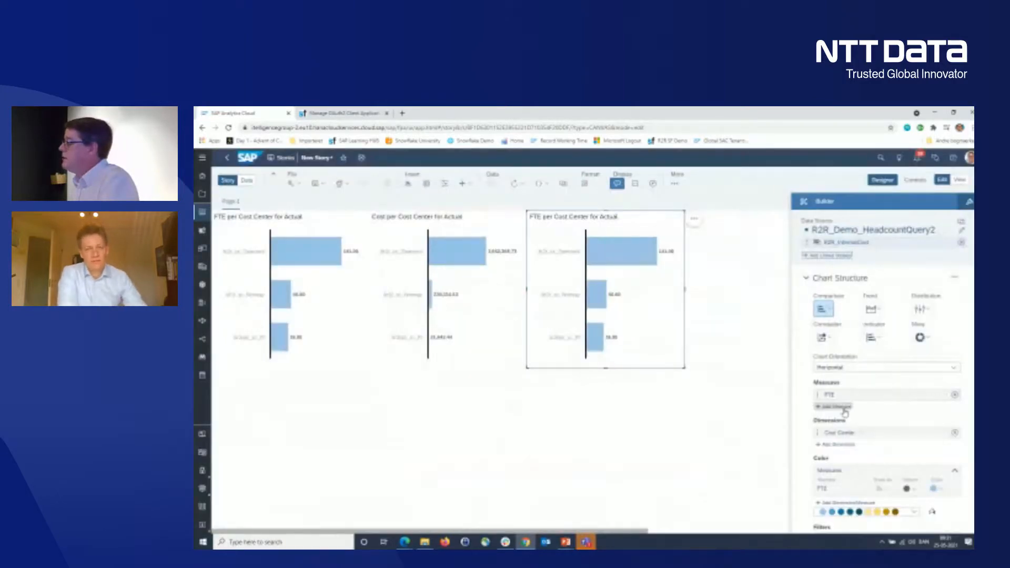
# - Start a calculated measure named Cost per FTE for the duplicated chart from the linked R2R_InternalCost model
pyautogui.click(846, 408)
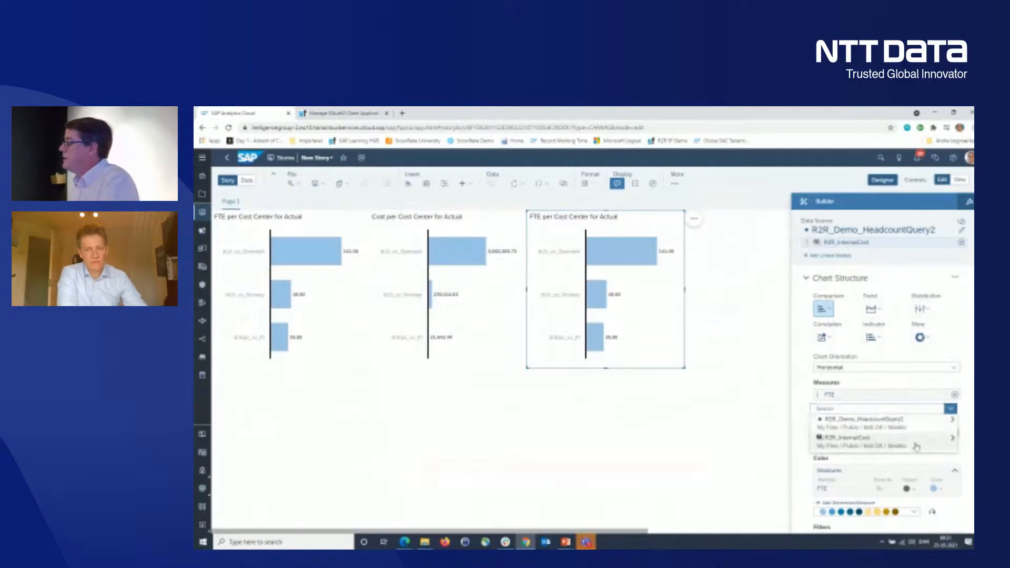
pyautogui.click(916, 447)
pyautogui.click(868, 462)
pyautogui.click(653, 253)
pyautogui.write('Cost')
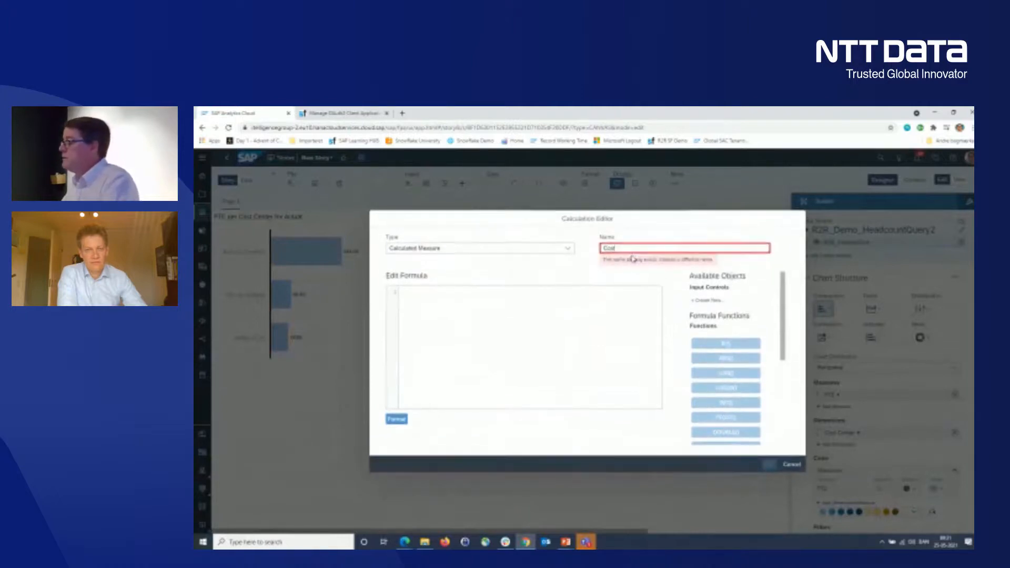
pyautogui.write(' per FTE')
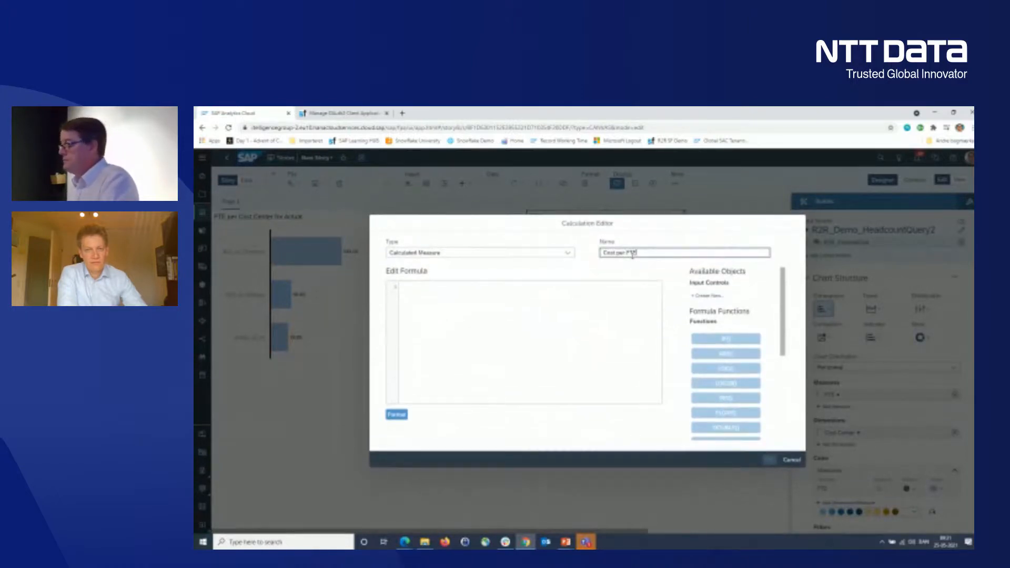
# - Define the Cost per FTE formula as Cost divided by the headcount FTE, and remove FTE from the chart's measures
pyautogui.click(509, 298)
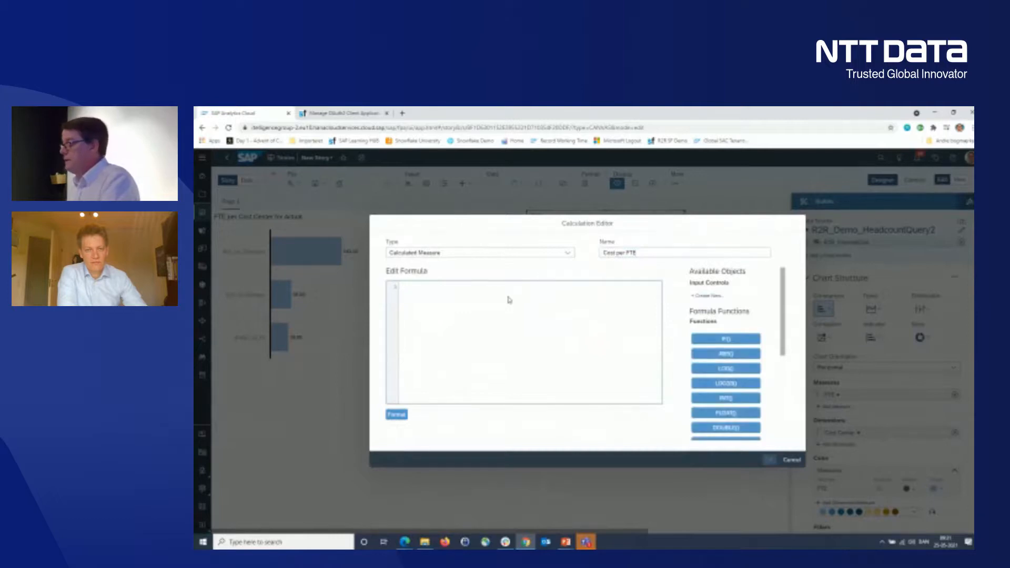
pyautogui.write('[')
pyautogui.click(510, 304)
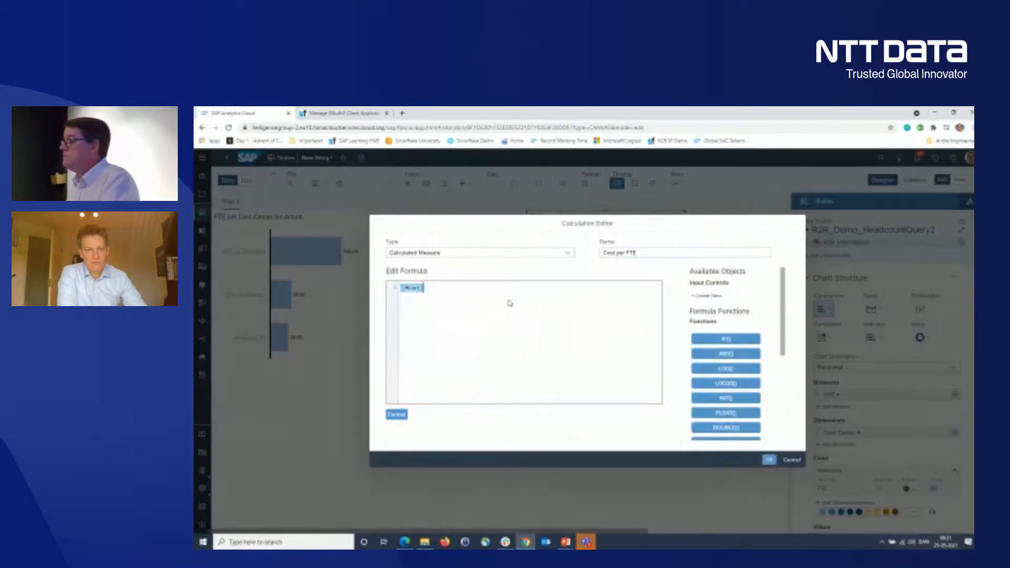
pyautogui.write('/ [')
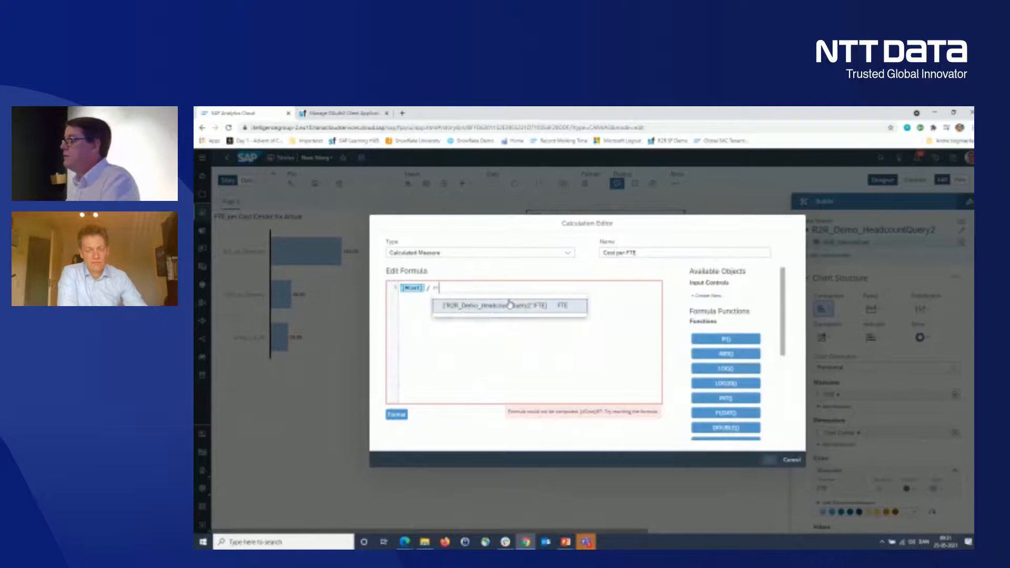
pyautogui.click(533, 310)
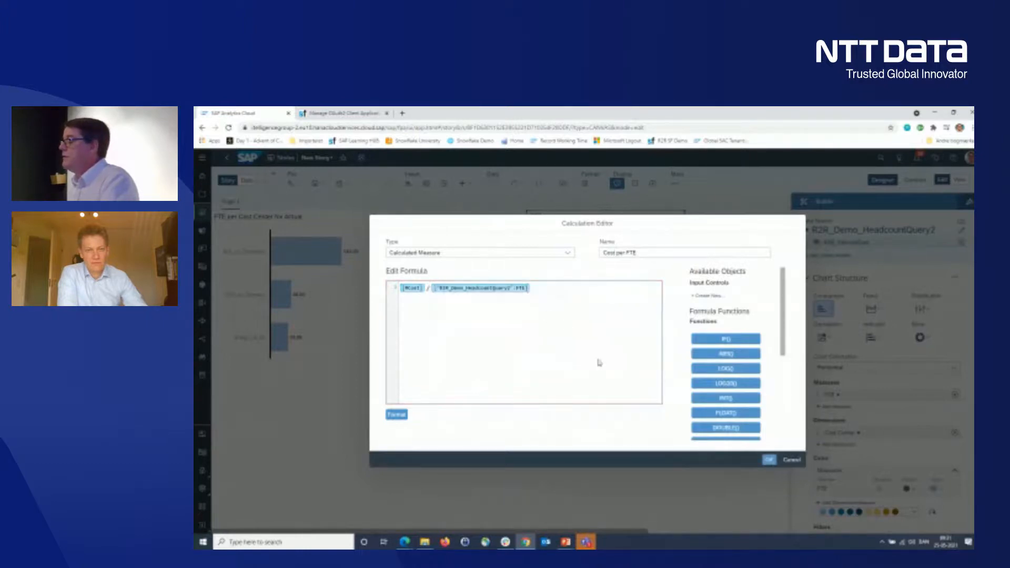
pyautogui.click(769, 460)
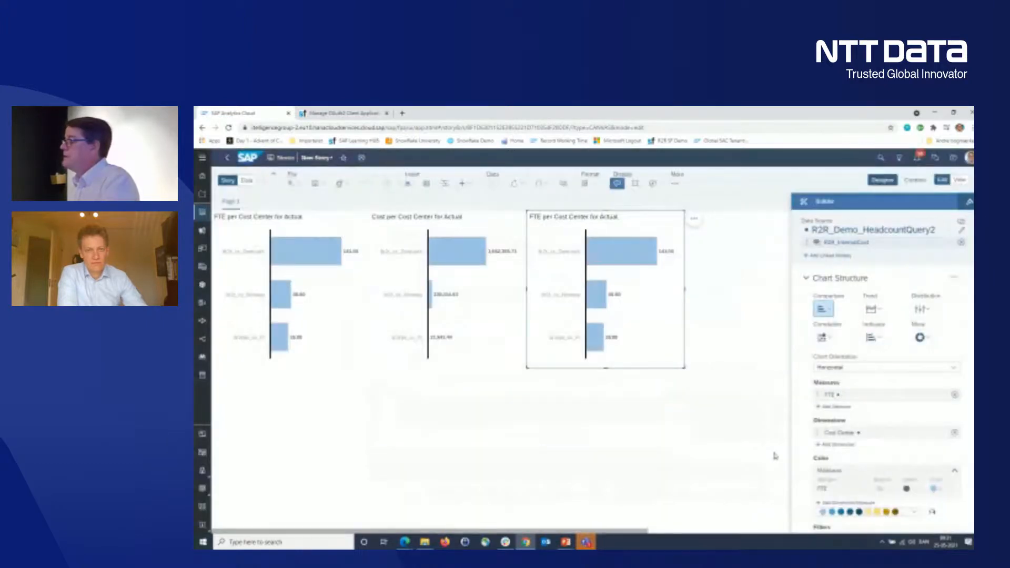
pyautogui.click(955, 396)
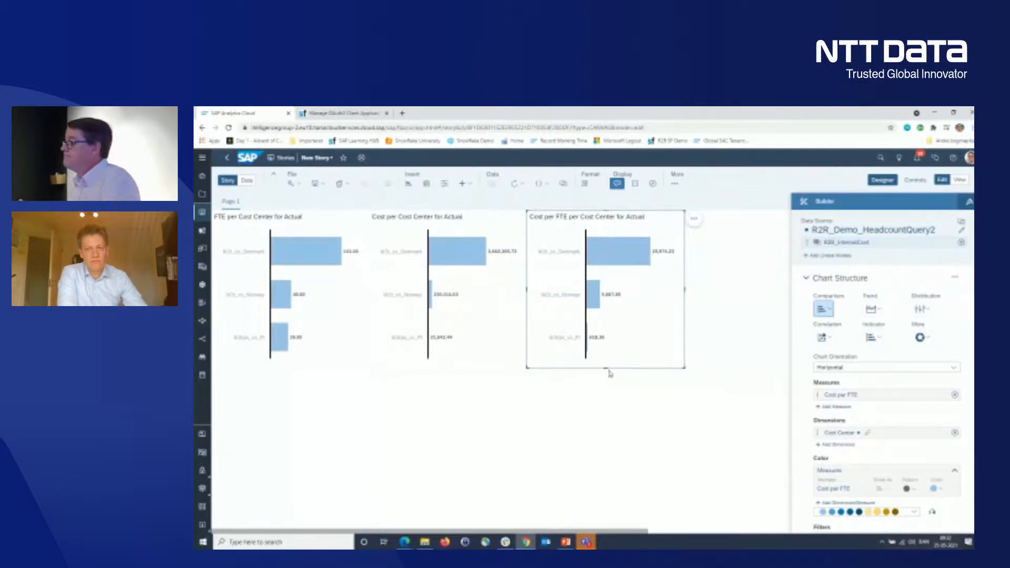
pyautogui.click(436, 462)
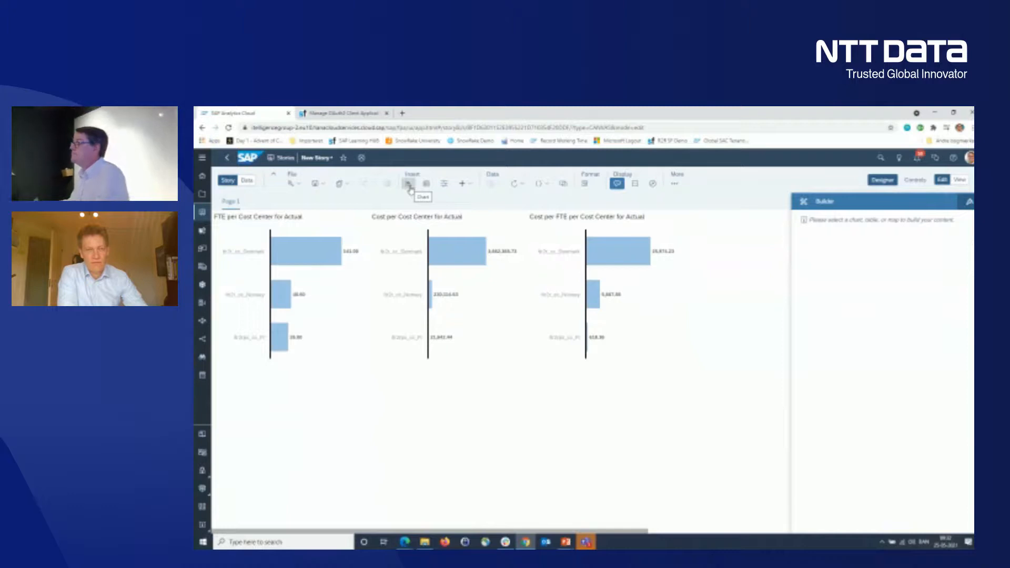
# - Insert a new chart, place it below the FTE per Cost Center chart, and make it a donut chart
pyautogui.click(409, 183)
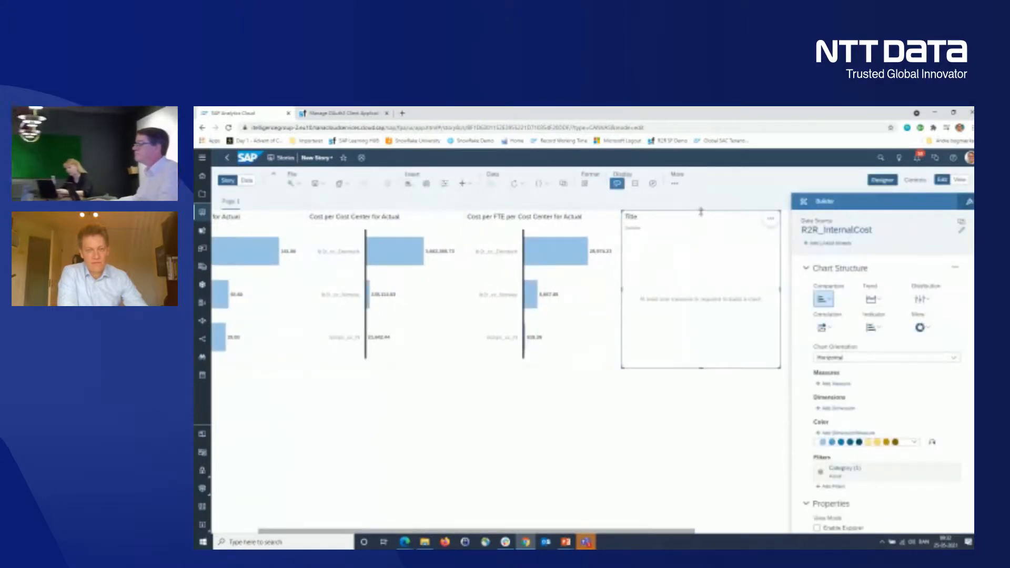
pyautogui.moveTo(704, 212); pyautogui.dragTo(250, 270)
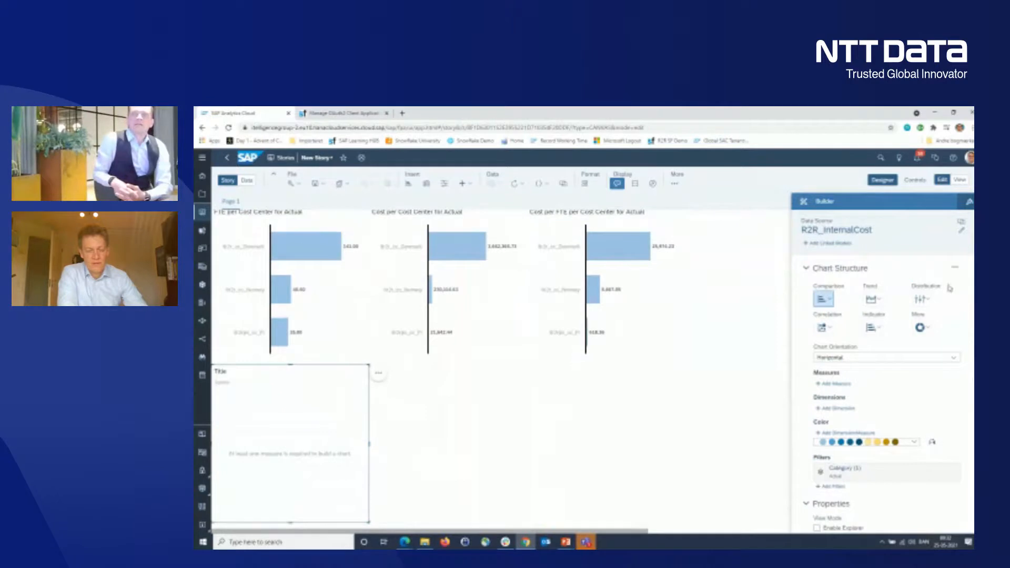
pyautogui.click(921, 328)
pyautogui.click(931, 345)
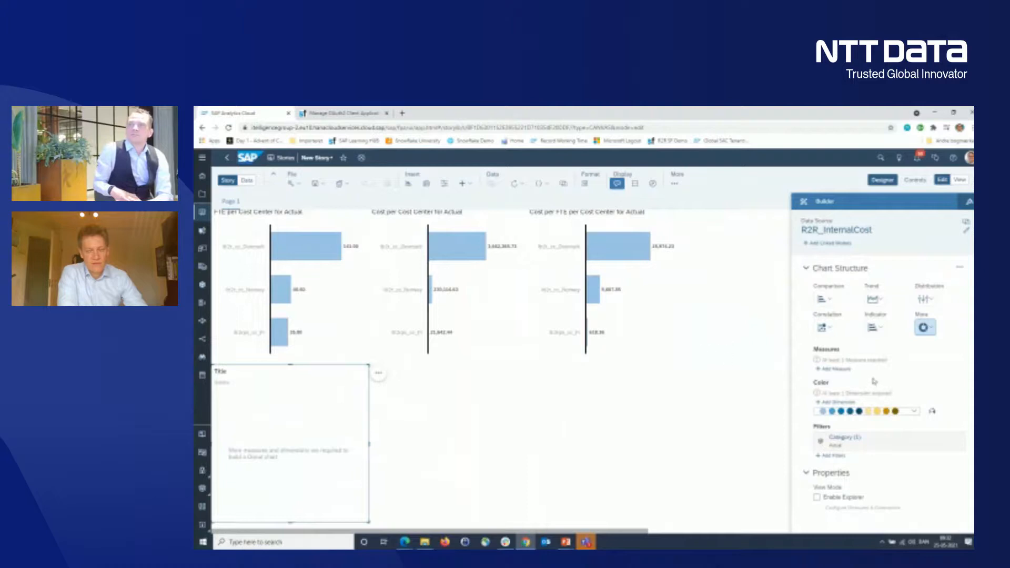
# - Add Cost per FTE as the donut chart's measure and Cost Element from R2R_InternalCost as its color dimension
pyautogui.click(842, 370)
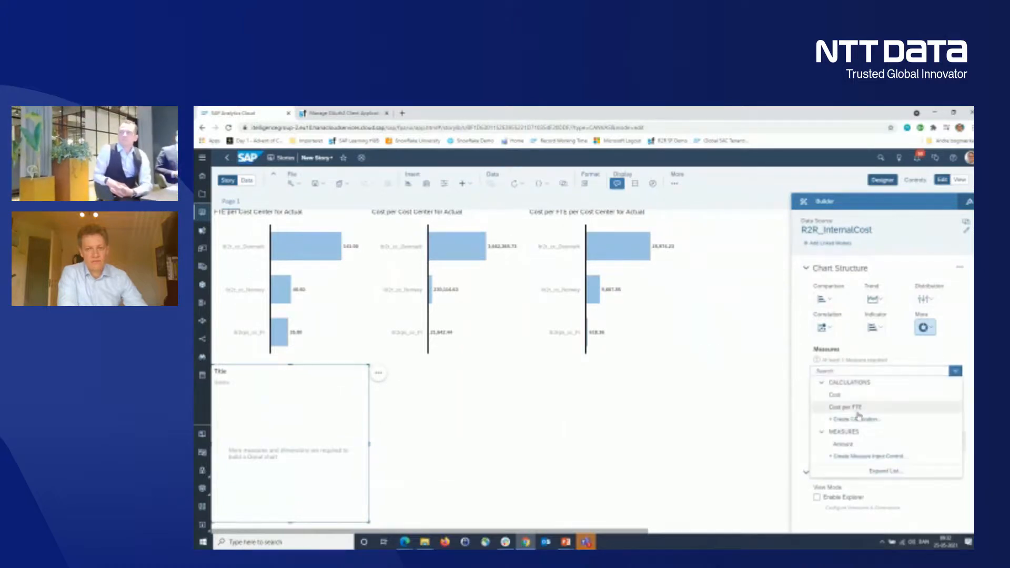
pyautogui.click(856, 408)
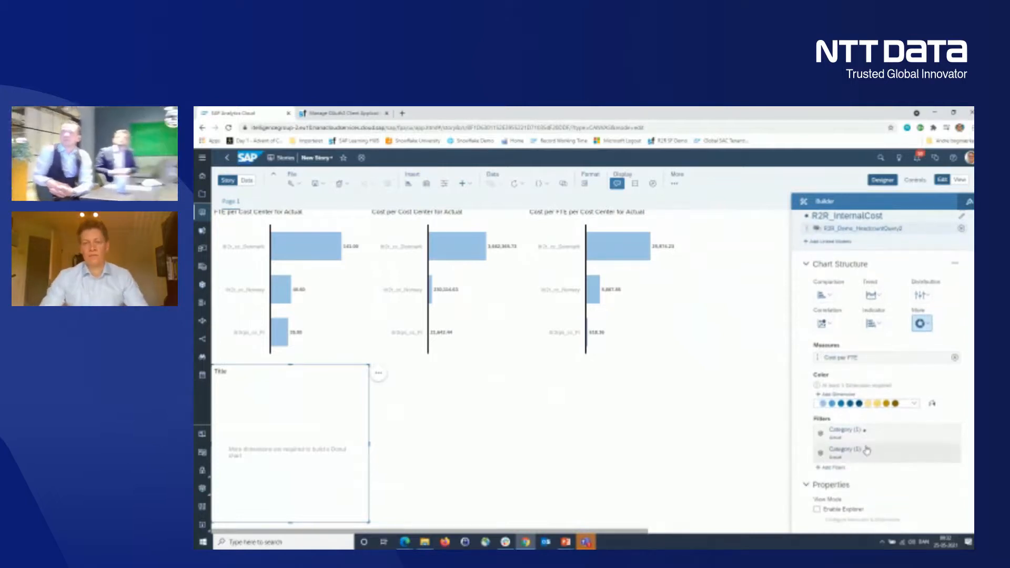
pyautogui.click(848, 394)
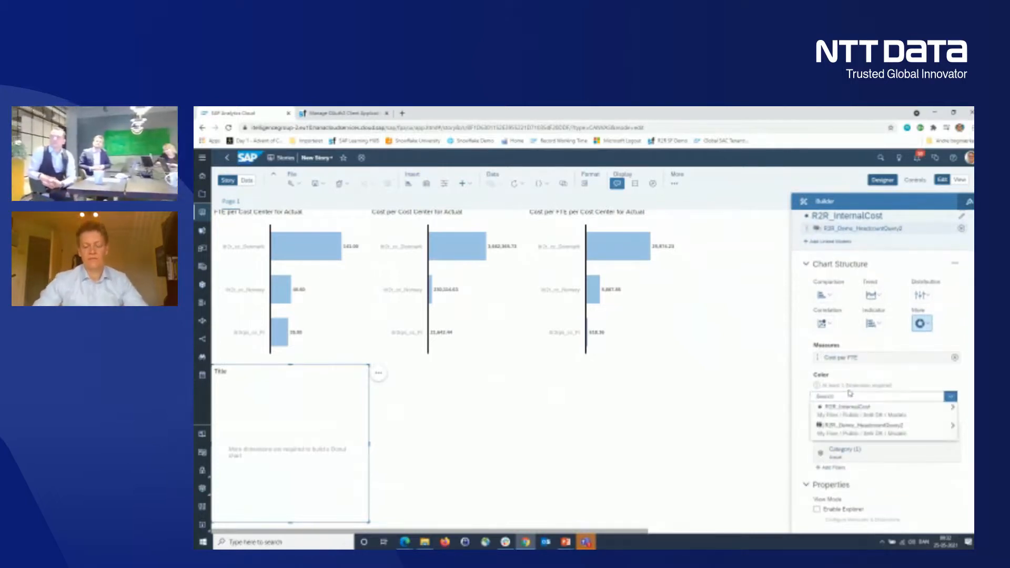
pyautogui.click(877, 416)
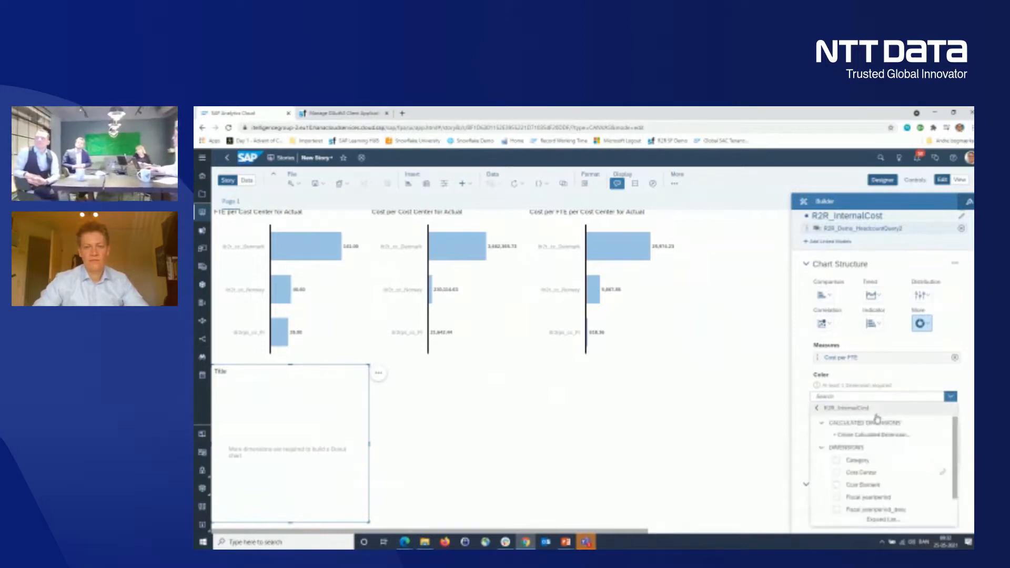
pyautogui.click(842, 487)
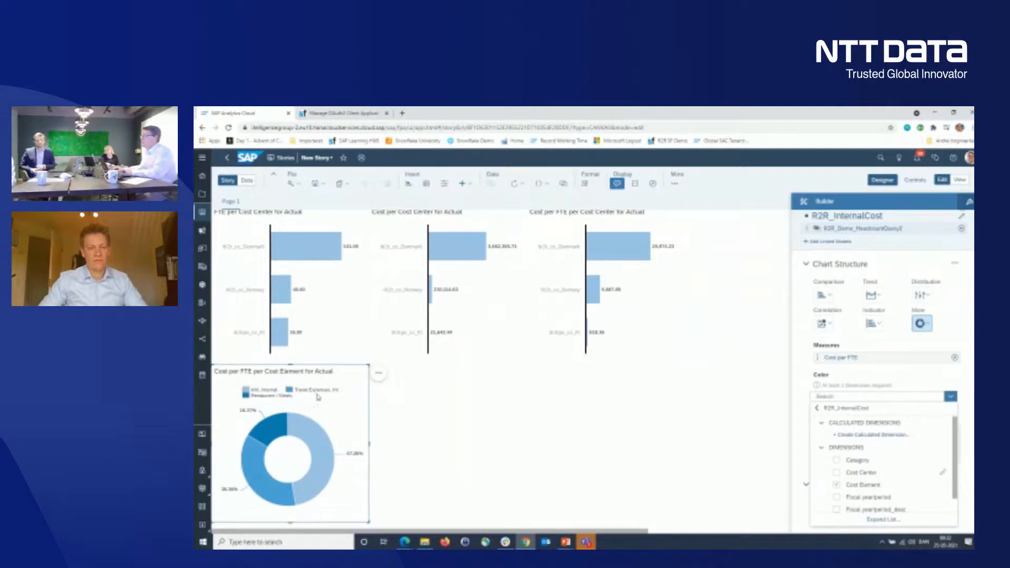
# - Split the donut chart into a trellis by the R2R_InternalCost Cost Center, and widen it to span the three charts above
pyautogui.click(381, 377)
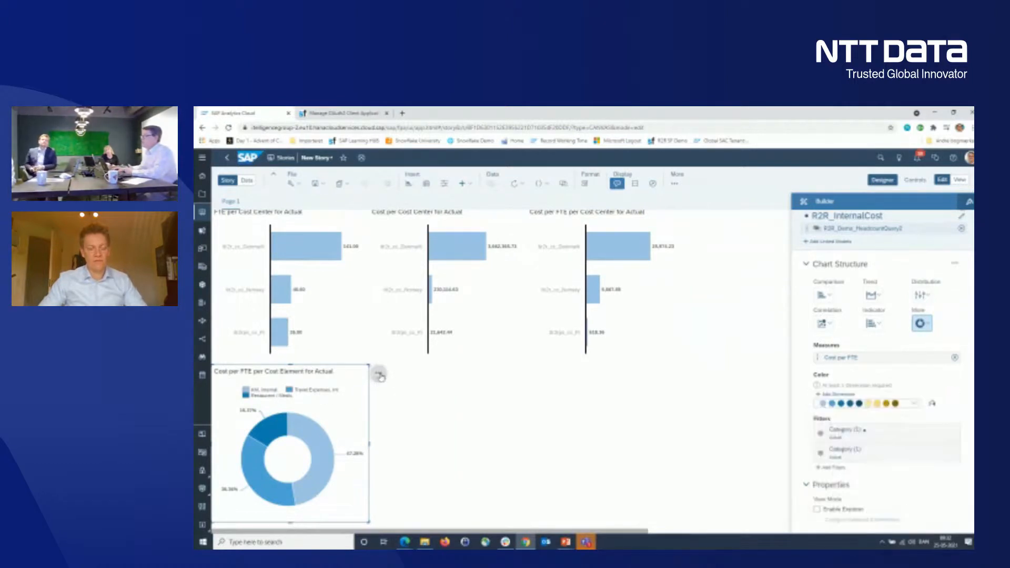
pyautogui.click(380, 375)
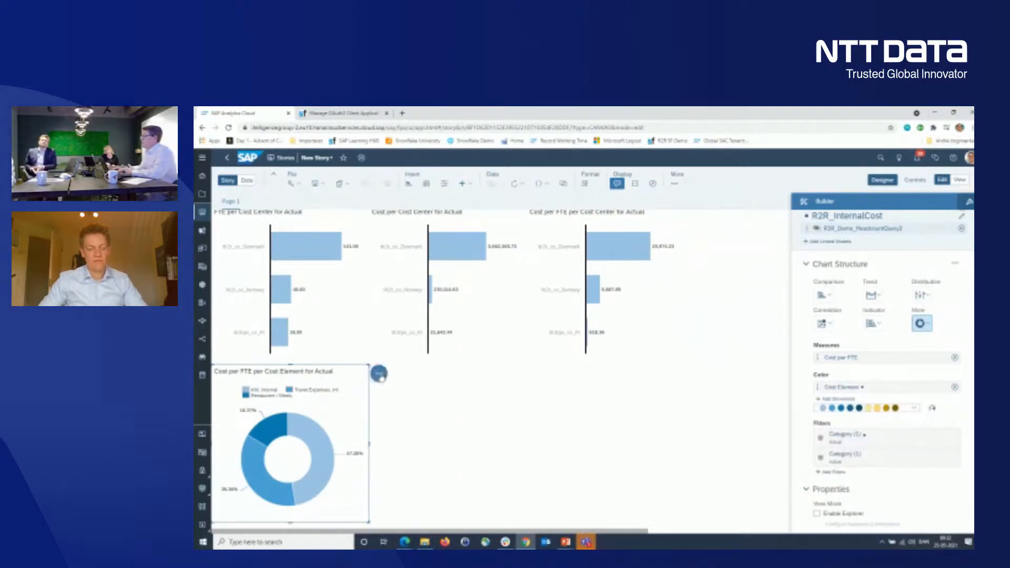
pyautogui.moveTo(427, 256)
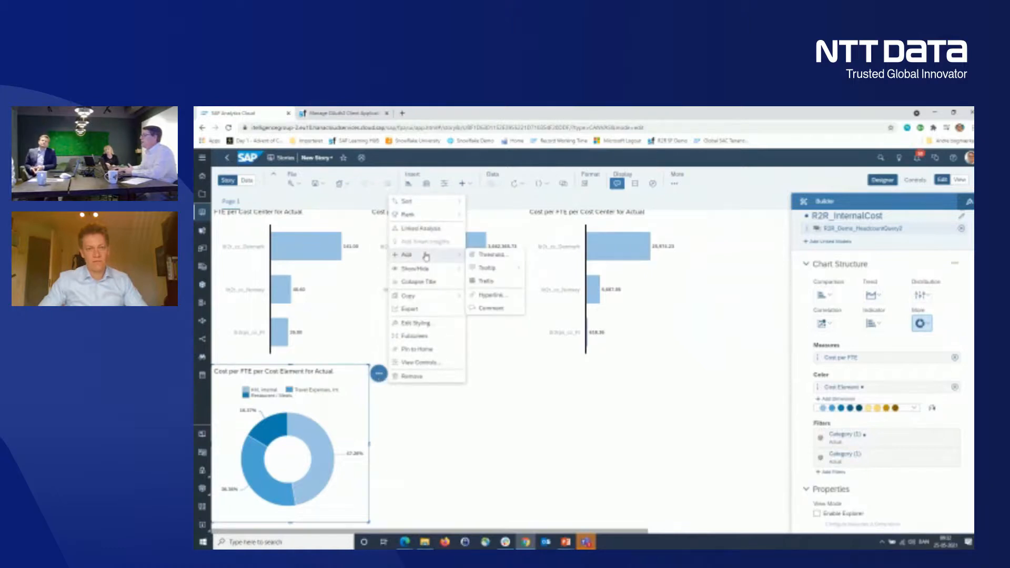
pyautogui.click(502, 280)
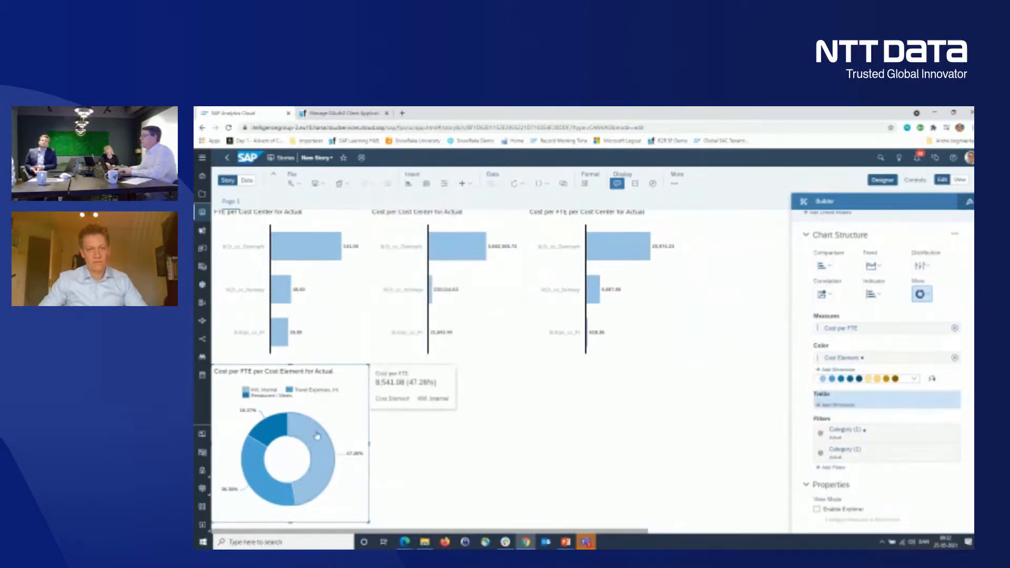
pyautogui.click(849, 406)
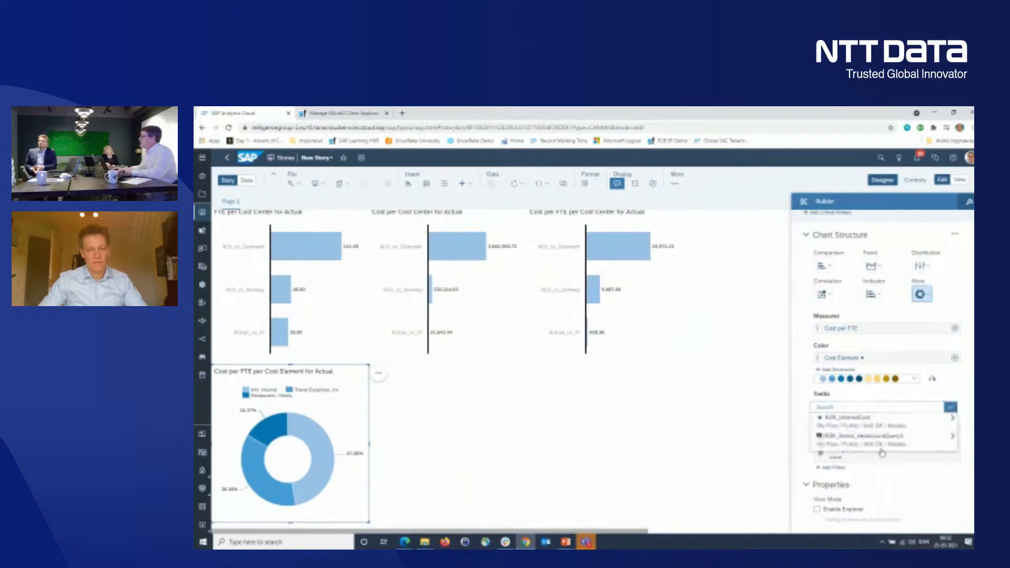
pyautogui.click(884, 427)
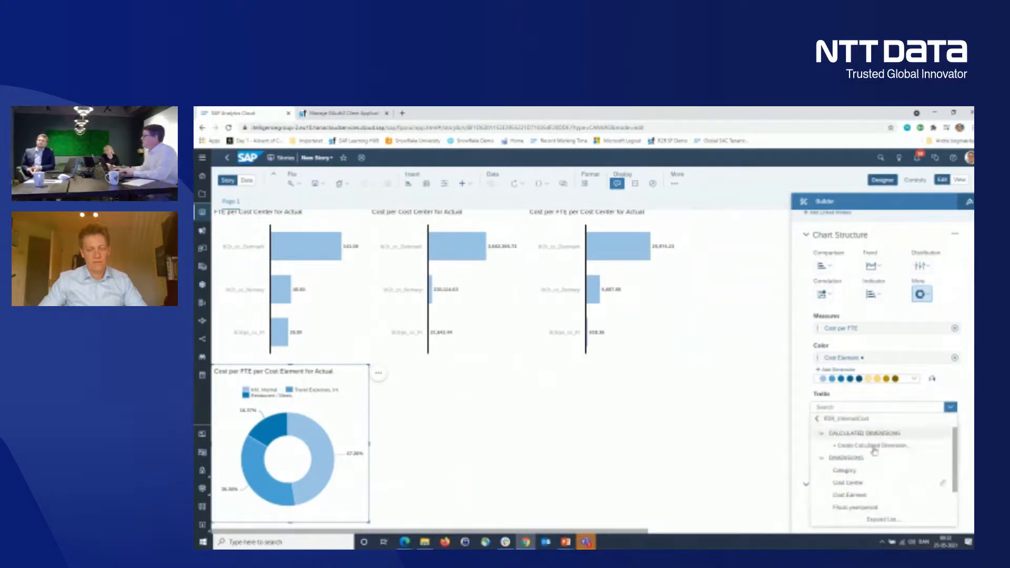
pyautogui.click(848, 484)
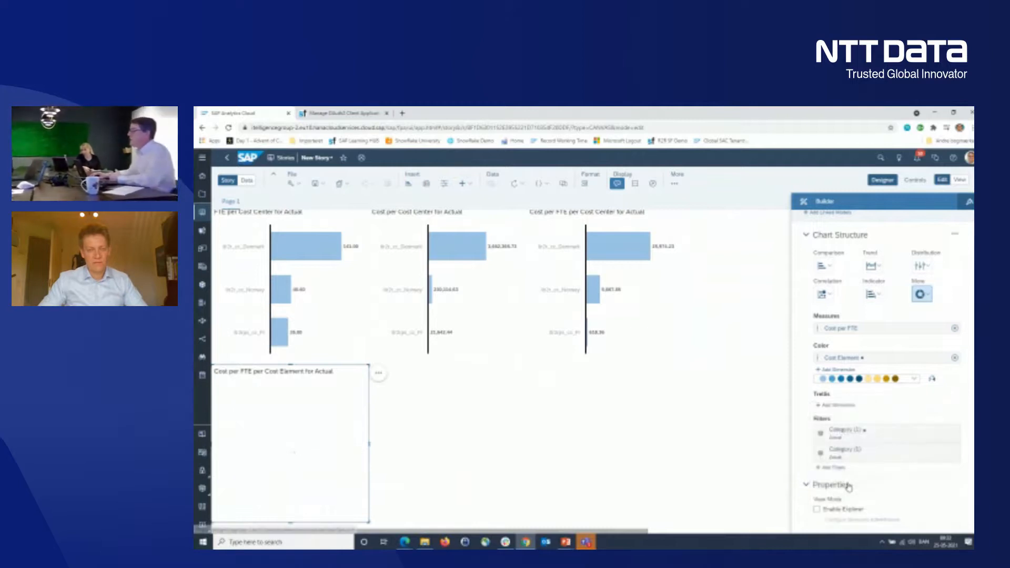
pyautogui.moveTo(371, 448); pyautogui.dragTo(689, 447)
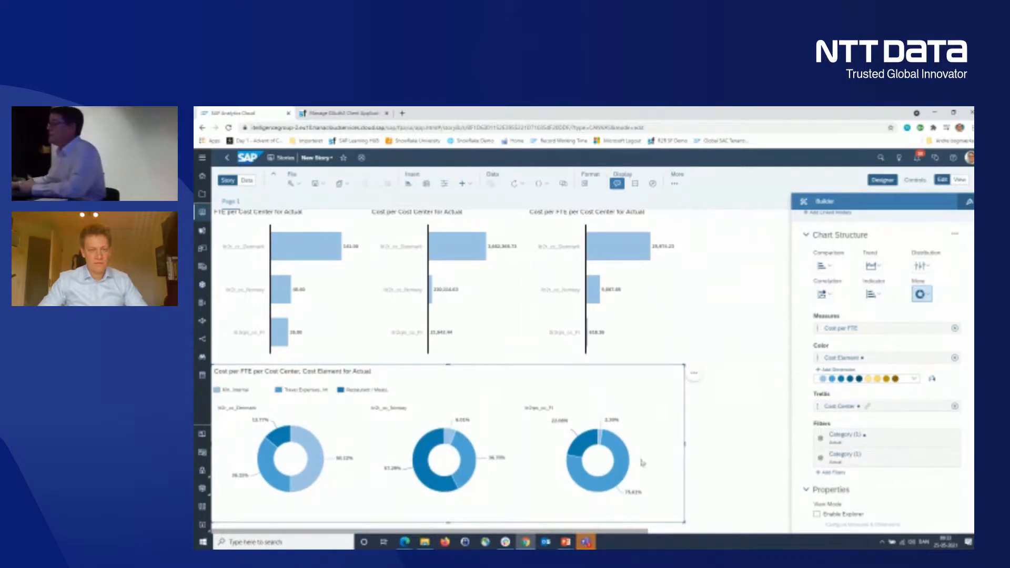
# - Set the donut chart's linked analysis to only selected widgets, filtering on data point selection, and link the Cost per FTE per Cost Center chart
pyautogui.moveTo(628, 462)
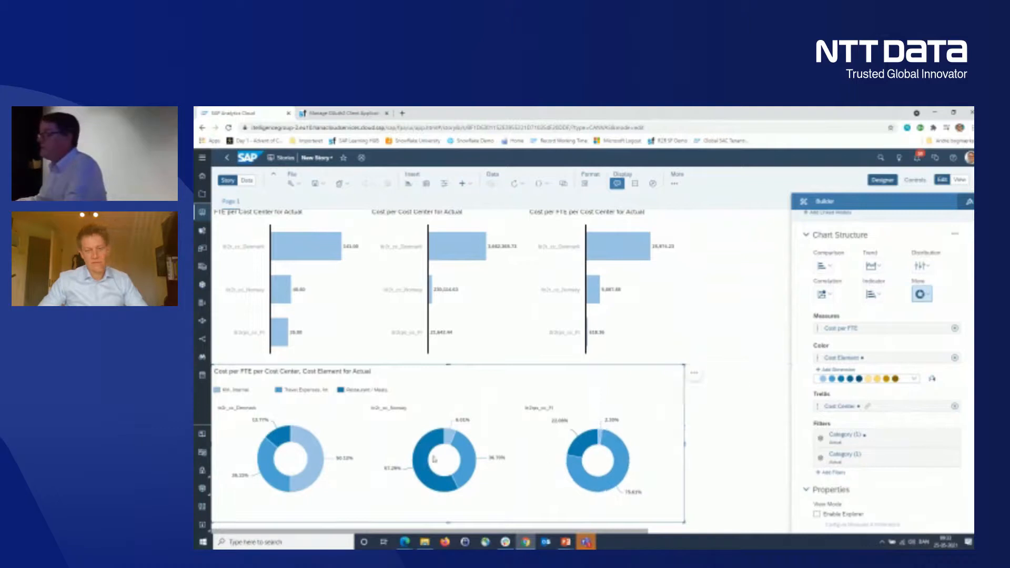
pyautogui.moveTo(417, 467)
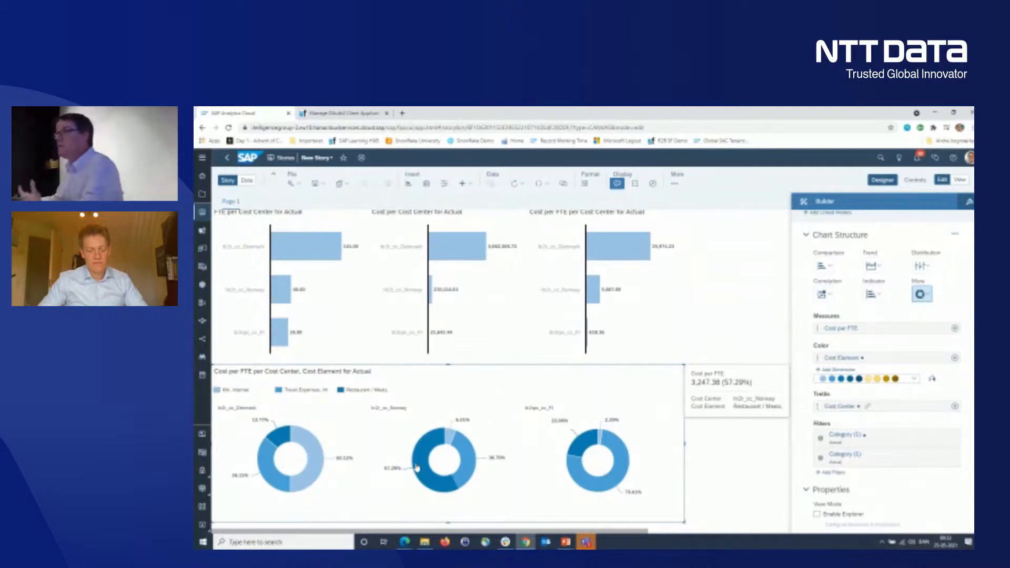
pyautogui.moveTo(308, 477)
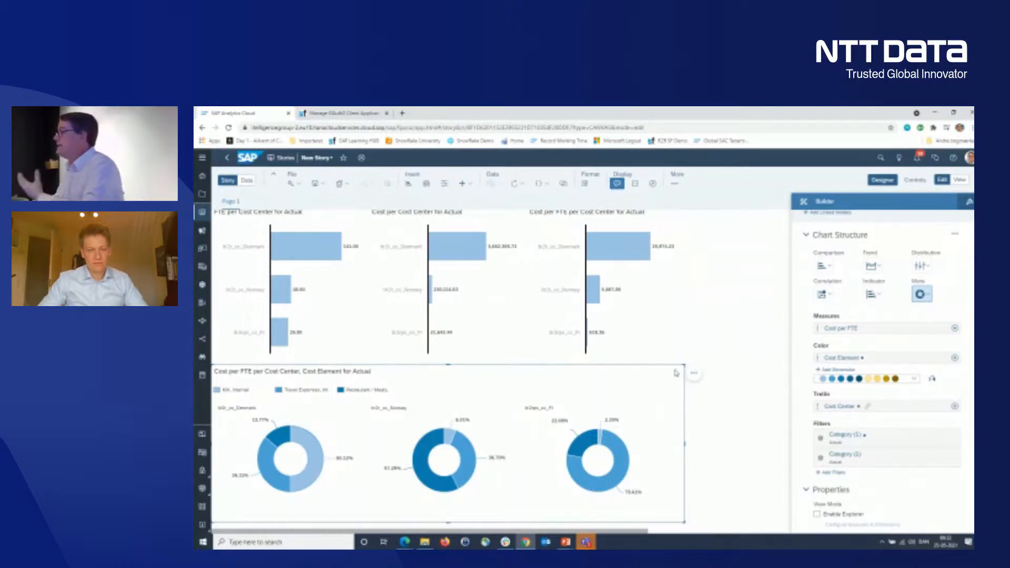
pyautogui.click(694, 375)
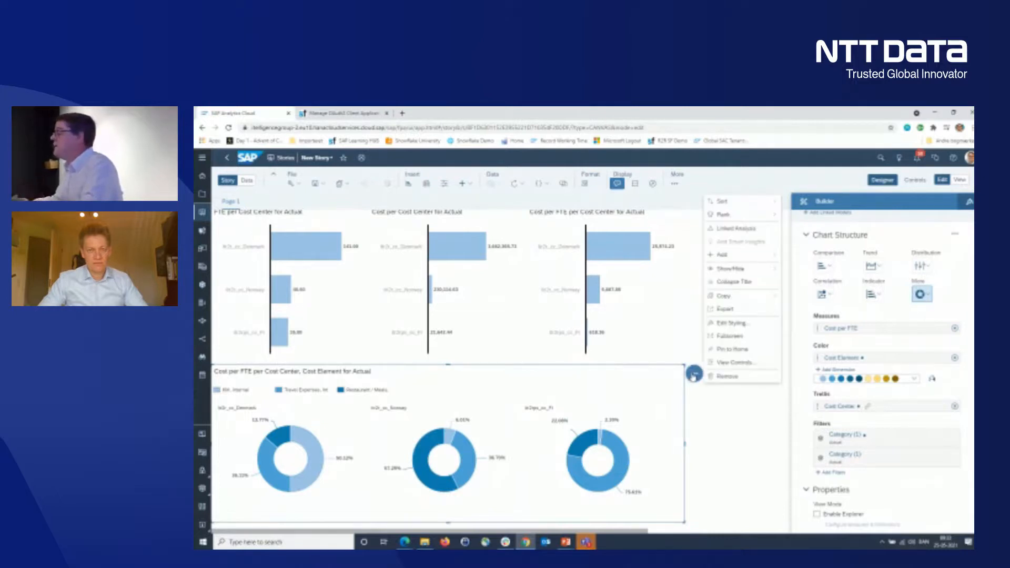
pyautogui.click(771, 234)
pyautogui.click(809, 307)
pyautogui.click(808, 353)
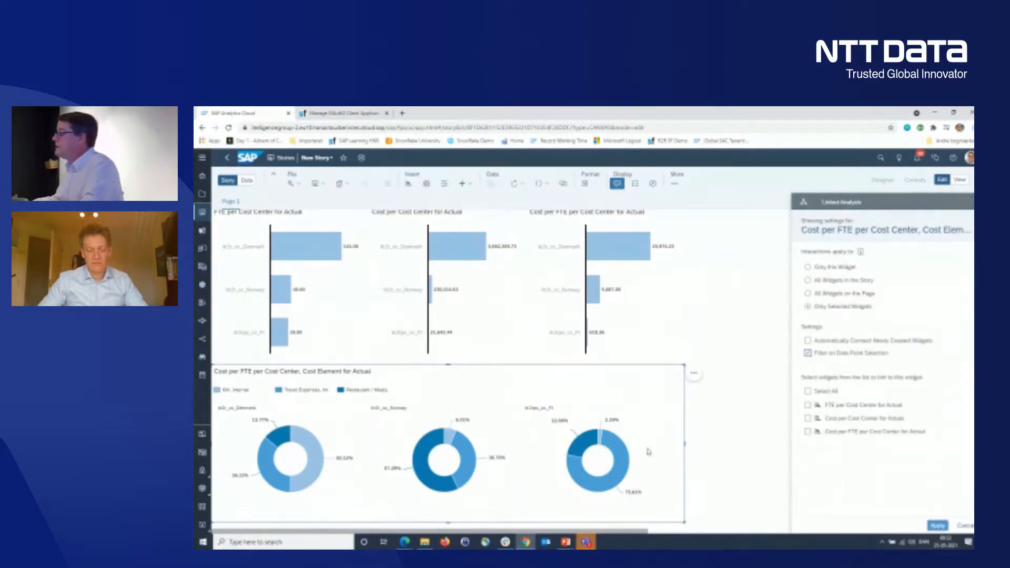
pyautogui.click(808, 433)
pyautogui.click(935, 528)
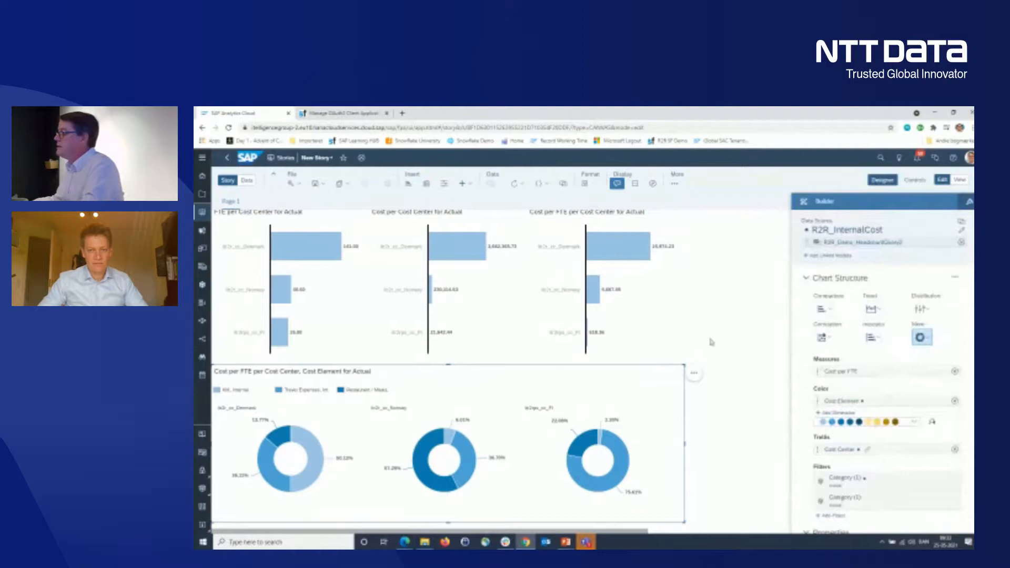
# - Test the link by selecting the third donut's Travel Expenses slice, comparing its value with the filtered Cost per FTE chart, and clearing the selection
pyautogui.click(627, 457)
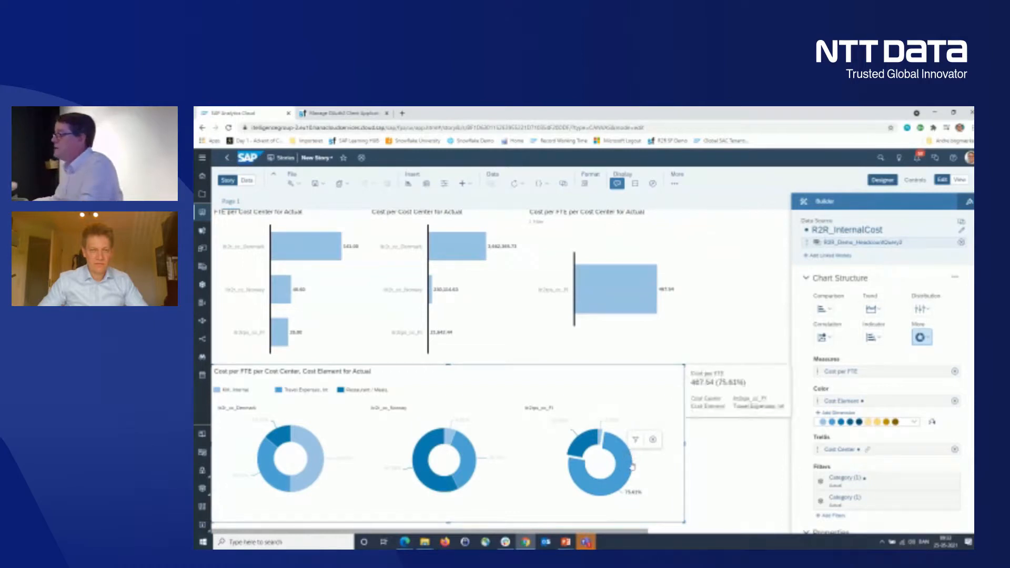
pyautogui.moveTo(633, 313)
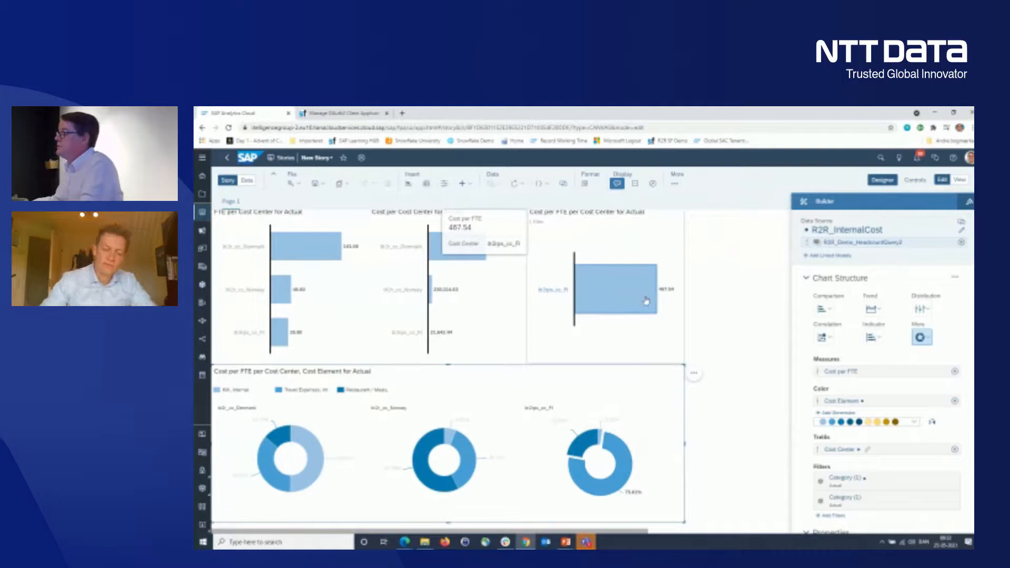
pyautogui.moveTo(629, 472)
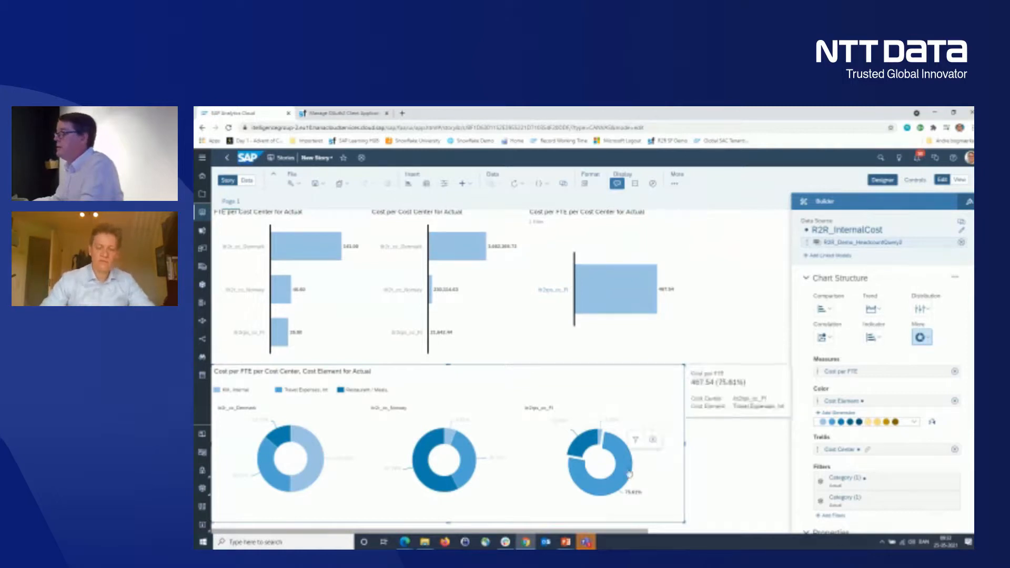
pyautogui.moveTo(633, 293)
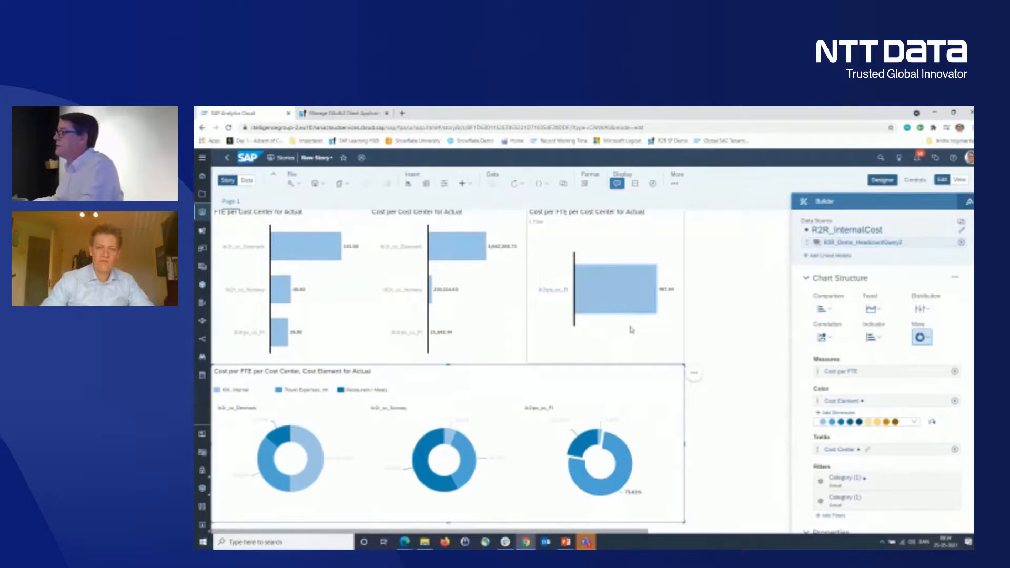
pyautogui.click(639, 330)
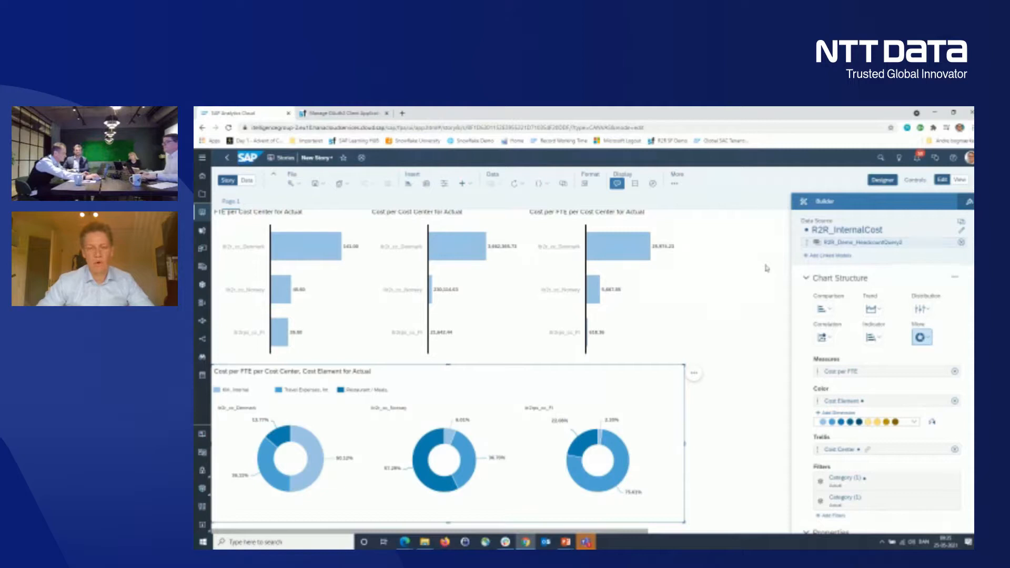
# - Start saving the story and choose the itelli DK folder under Public as its location
pyautogui.click(313, 184)
pyautogui.click(331, 198)
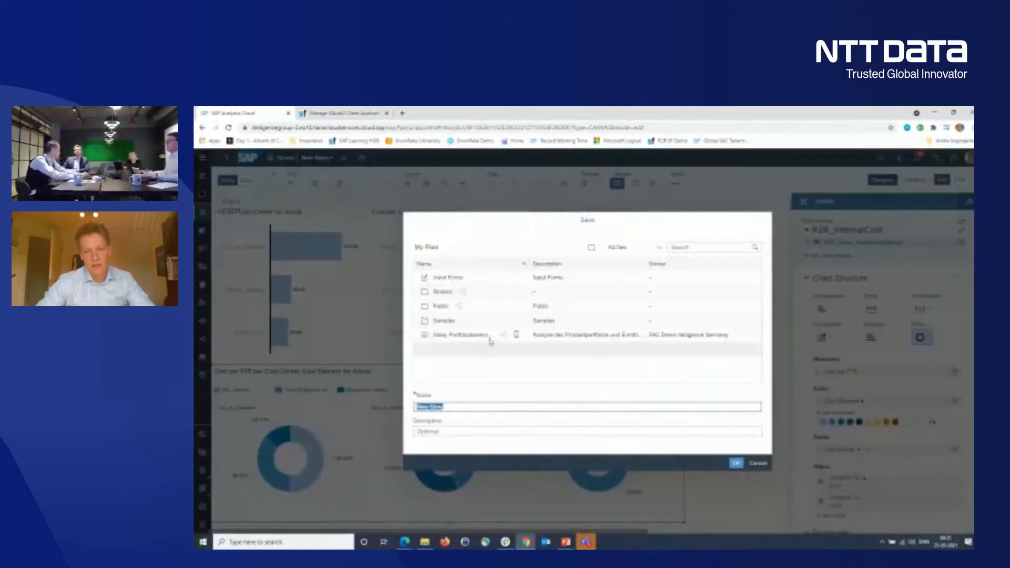
pyautogui.click(442, 307)
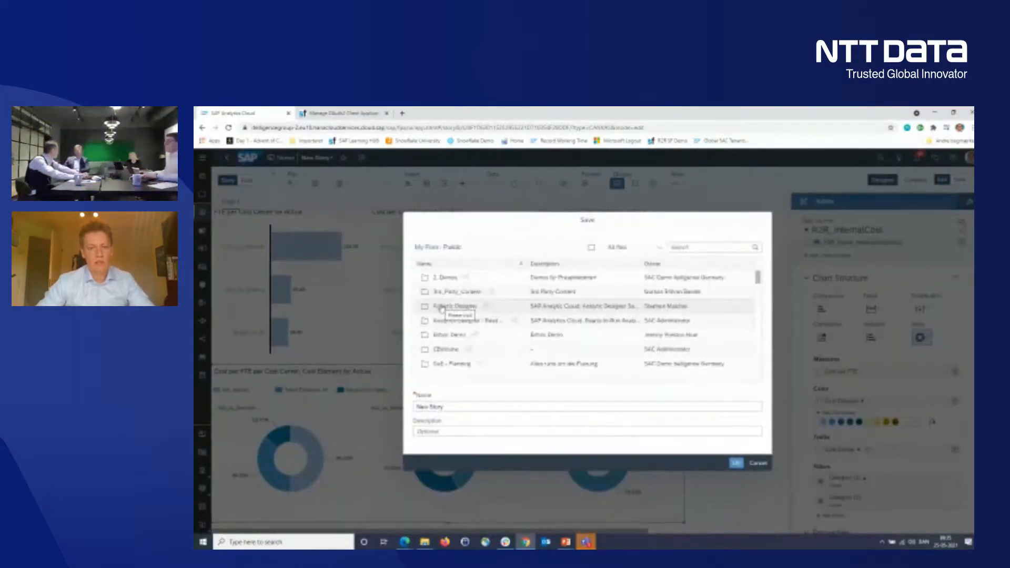
pyautogui.scroll(-3, 462, 311)
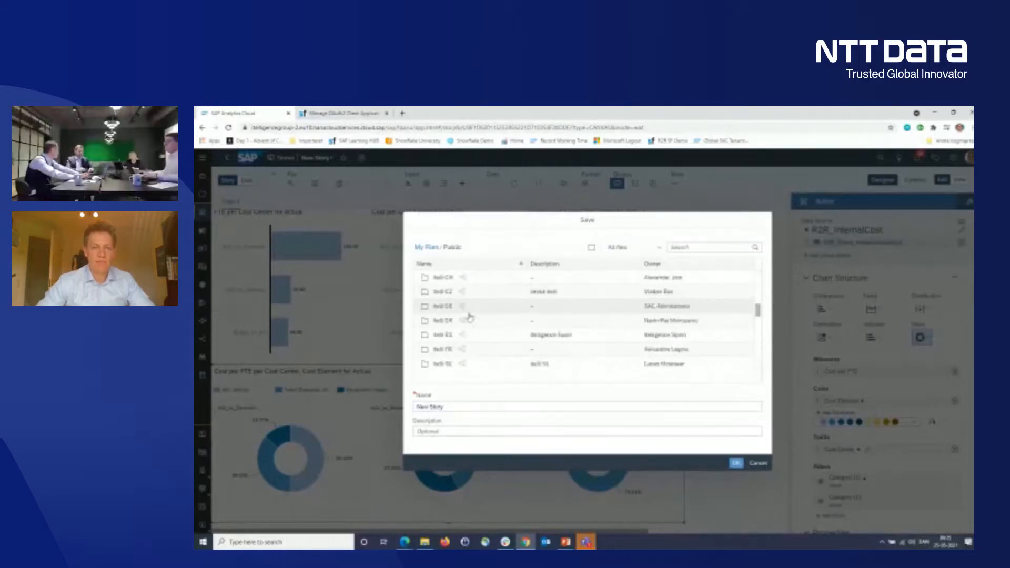
pyautogui.click(440, 323)
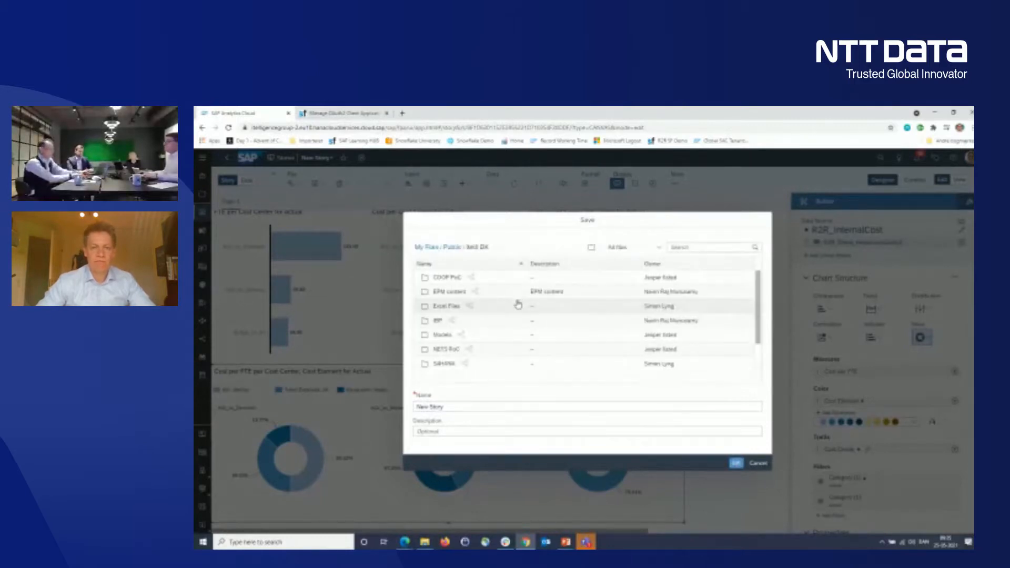
pyautogui.scroll(1, 517, 305)
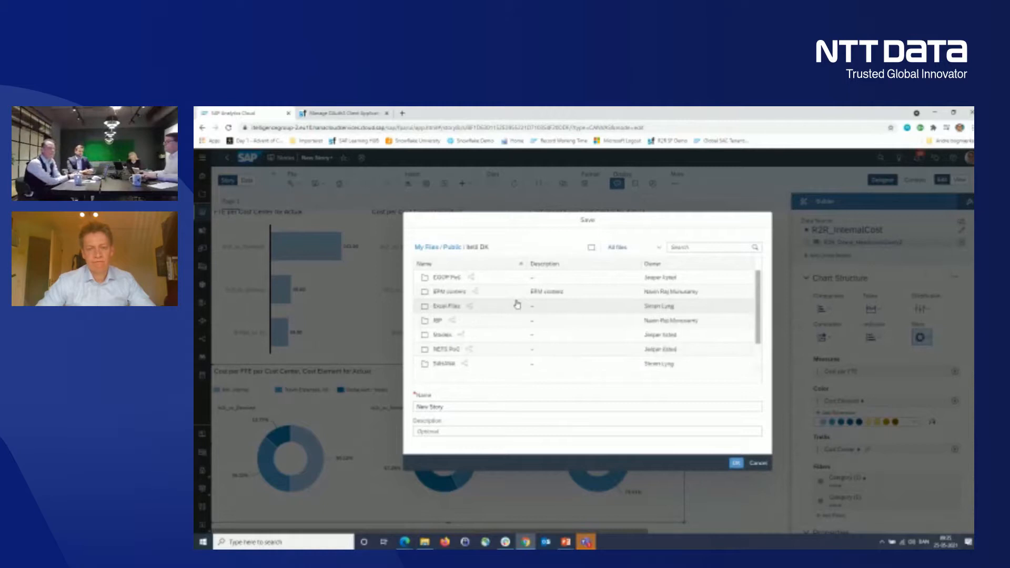
# - Name the story R2R_Story and save it
pyautogui.moveTo(455, 408); pyautogui.dragTo(394, 355)
pyautogui.write('R2')
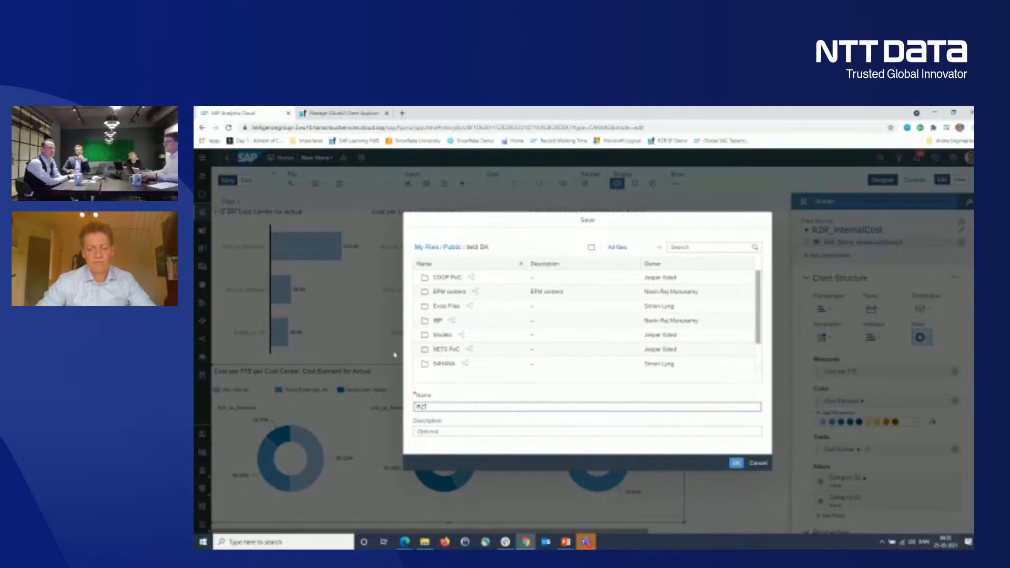
pyautogui.write('R')
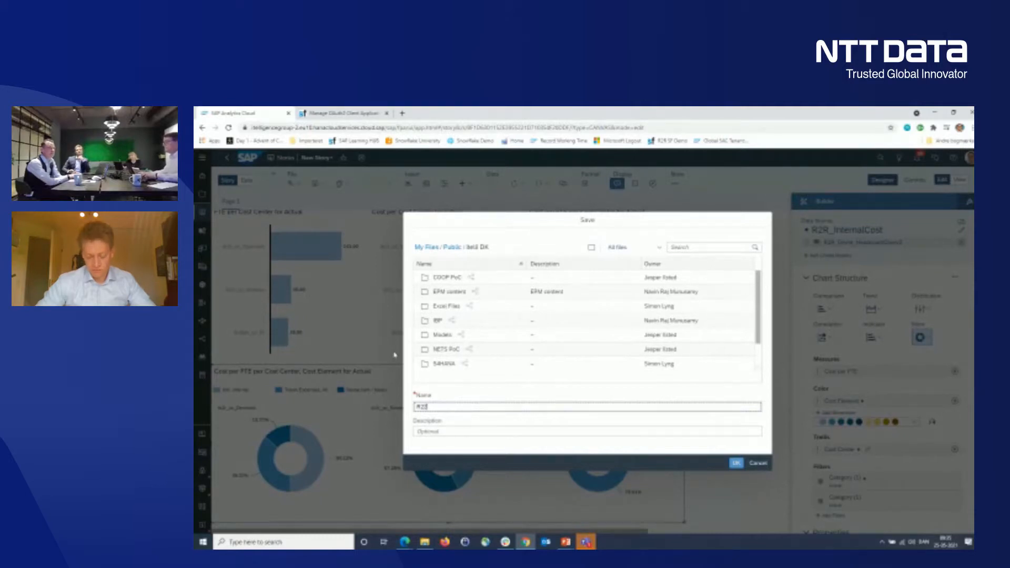
pyautogui.write('R_Int')
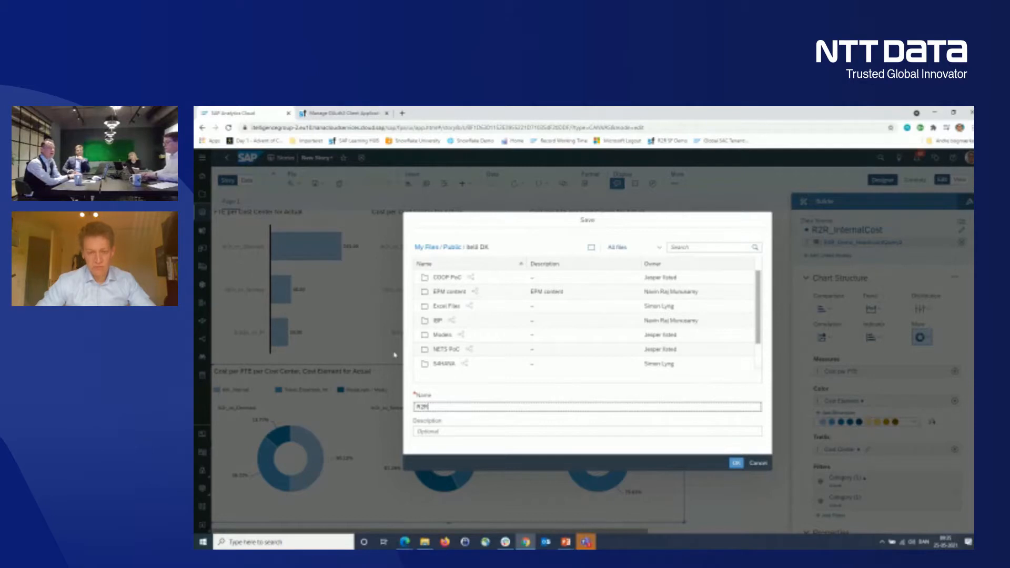
pyautogui.write('e')
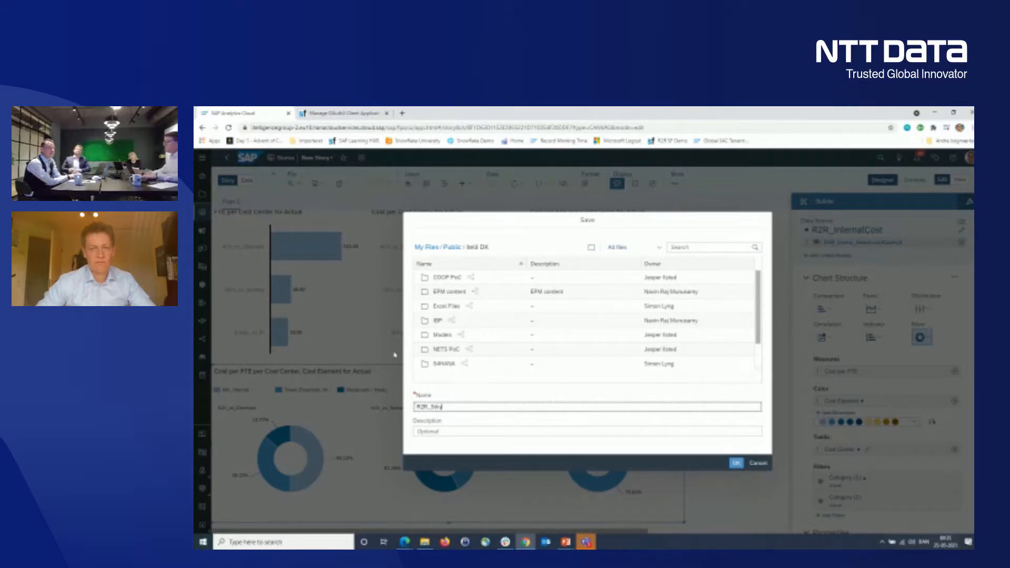
pyautogui.write('ry')
pyautogui.click(736, 464)
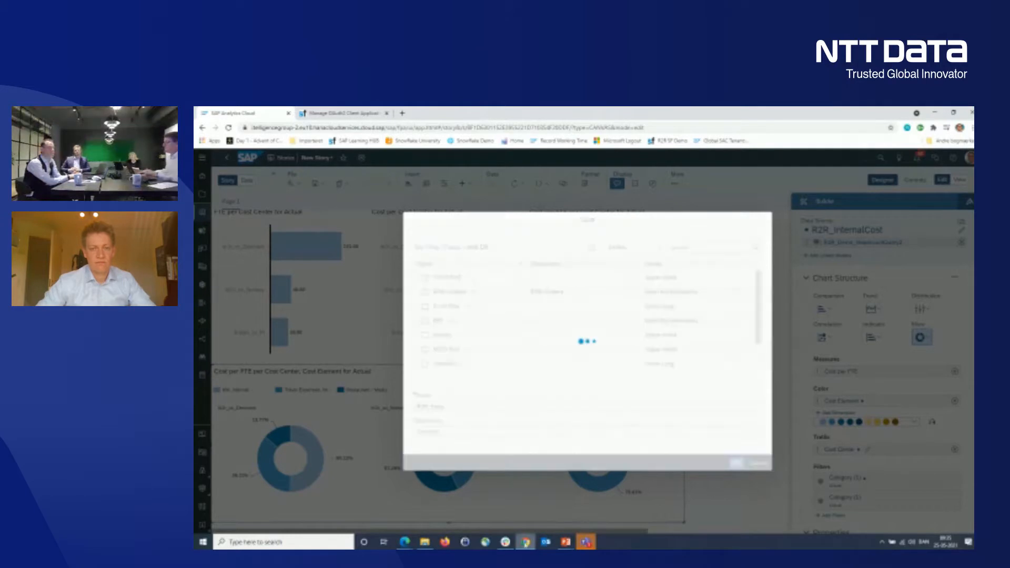
# - Switch to the PowerPoint slide show and advance from the HCM data with Finance data slide to the Questions? slide
pyautogui.moveTo(566, 542)
pyautogui.click(619, 511)
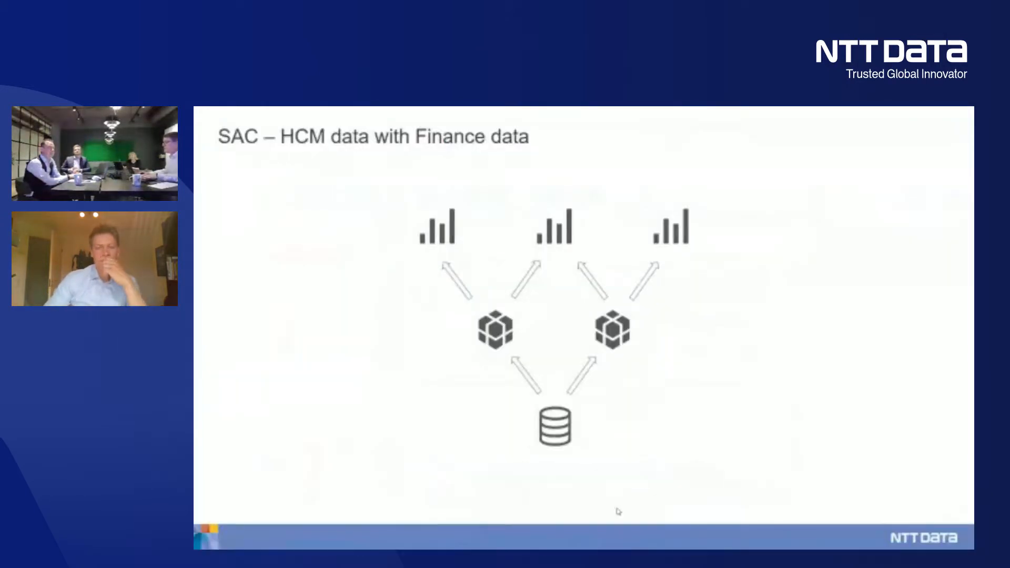
pyautogui.click(597, 502)
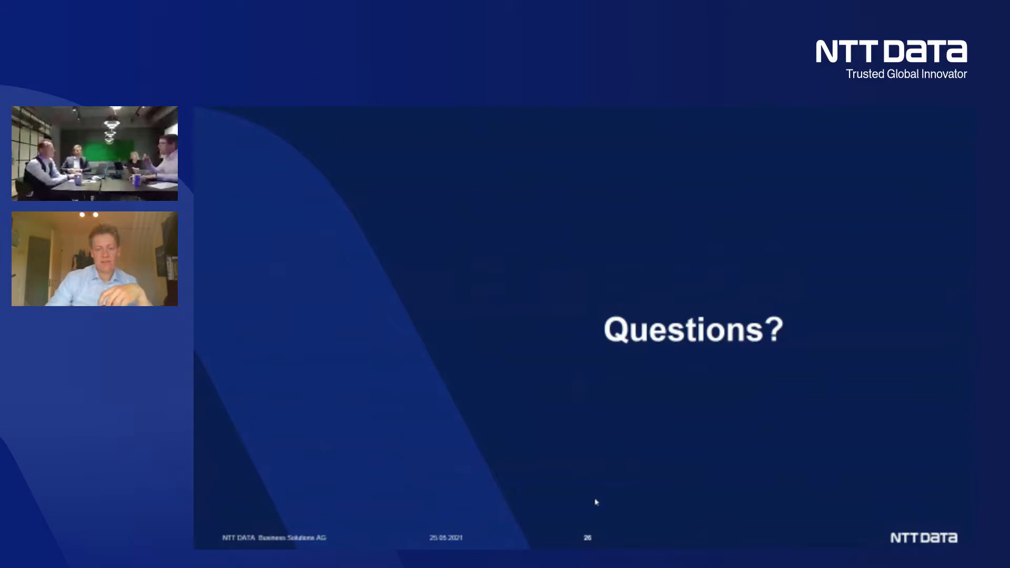
# - Switch back to SAP Analytics Cloud and open the R2R_Demo_HeadcountQuery2 model in its Data Management workspace
pyautogui.hotkey('alt', 'Tab')
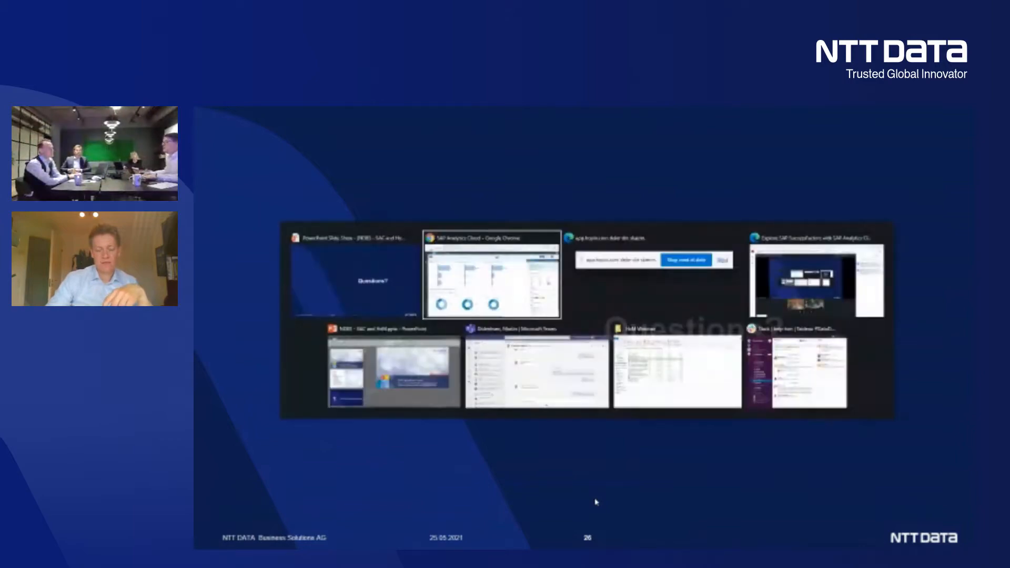
pyautogui.hotkey('alt', 'Tab')
pyautogui.click(202, 286)
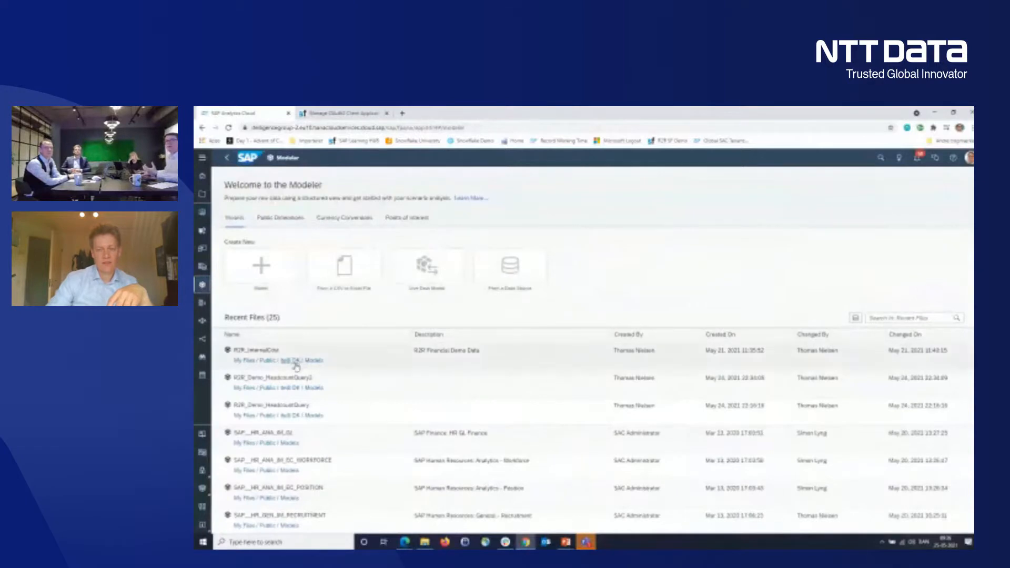
pyautogui.click(298, 381)
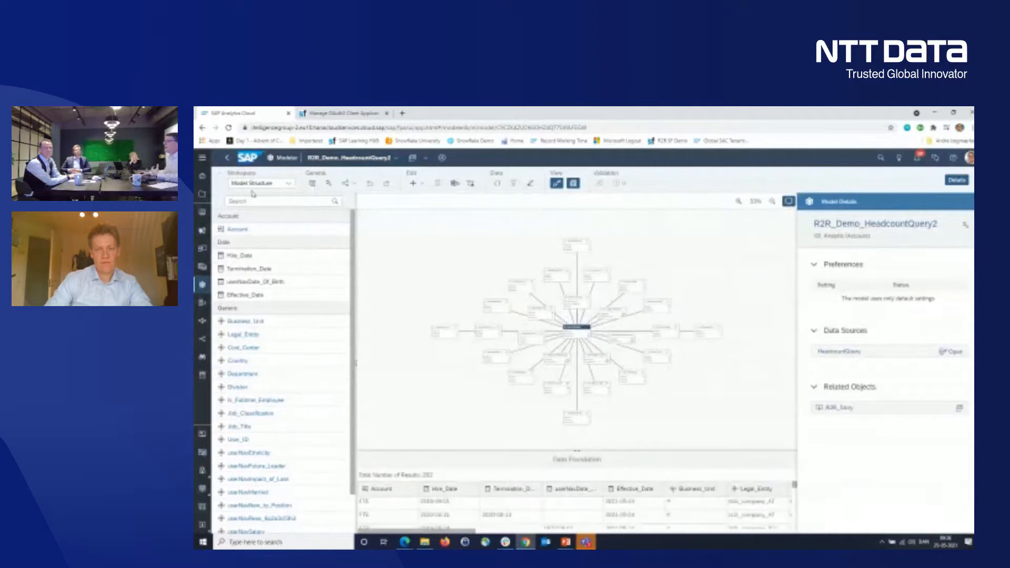
pyautogui.click(279, 185)
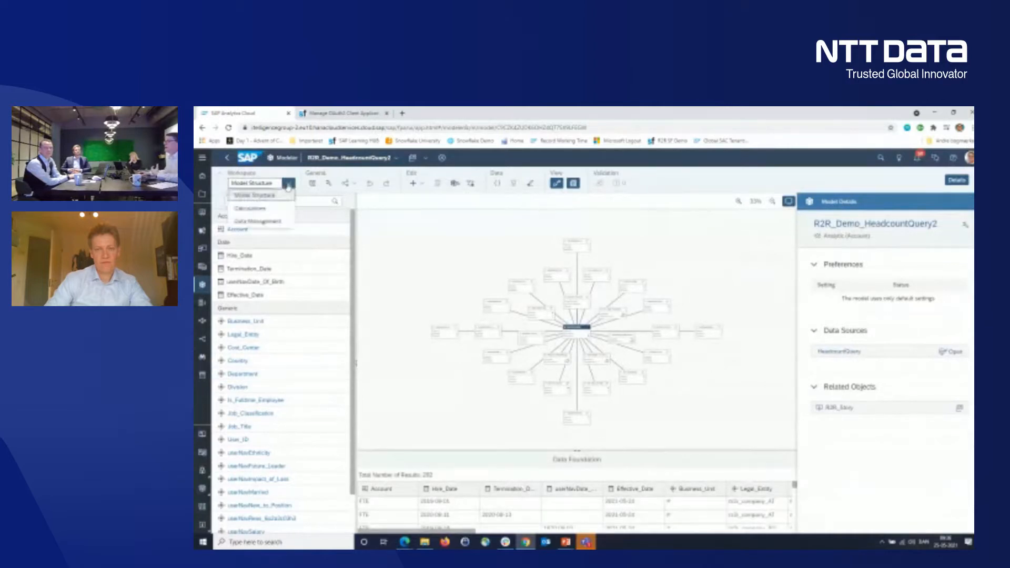
pyautogui.click(277, 223)
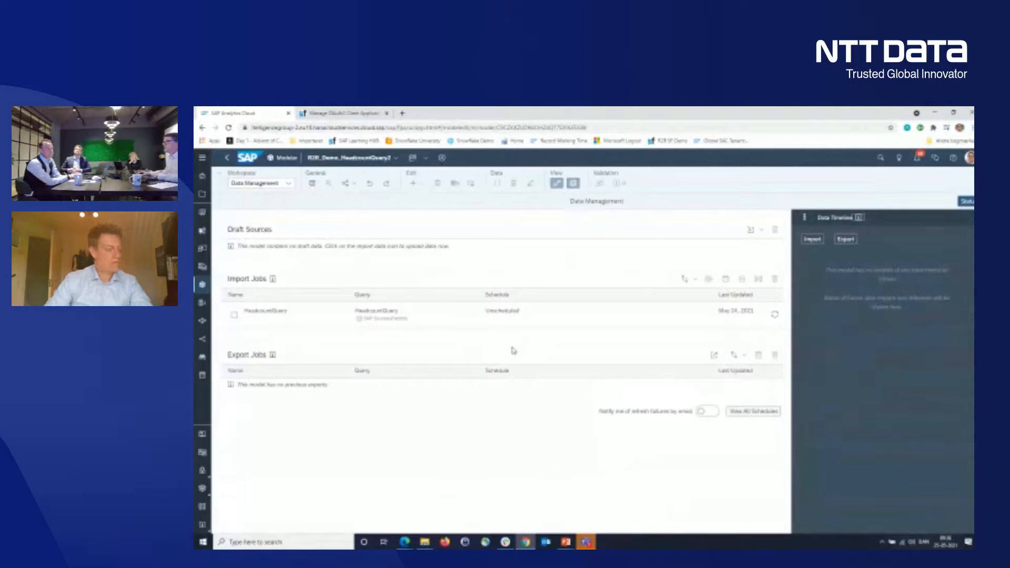
# - Open the HeadcountQuery import job's schedule settings and choose a repeating frequency with hourly recurrence
pyautogui.click(515, 314)
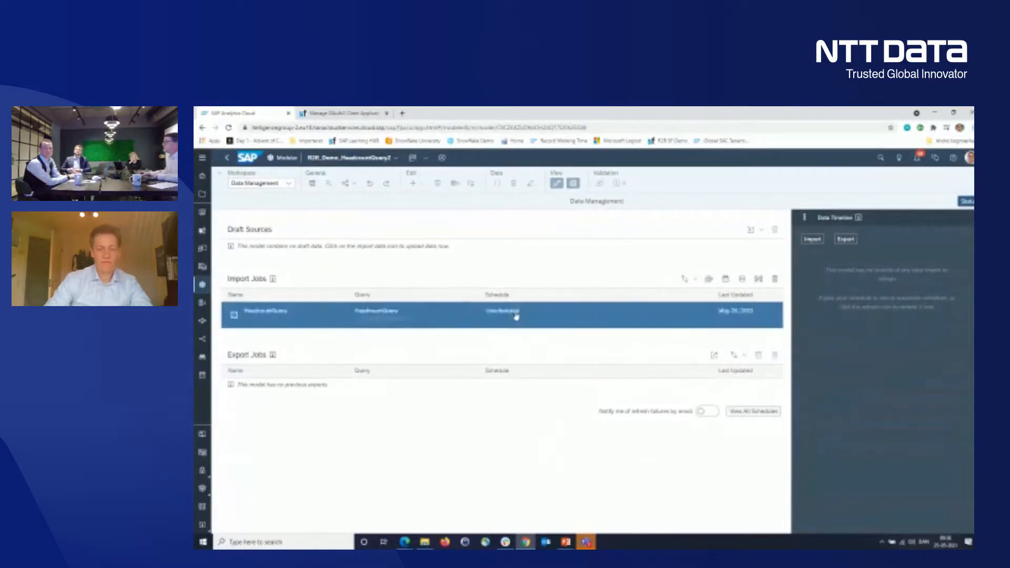
pyautogui.click(726, 279)
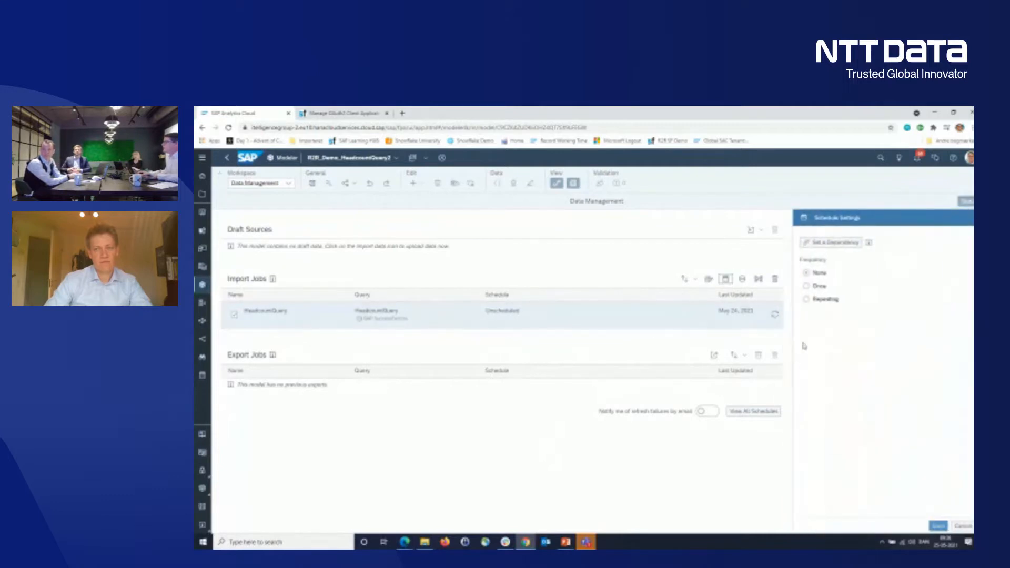
pyautogui.click(825, 300)
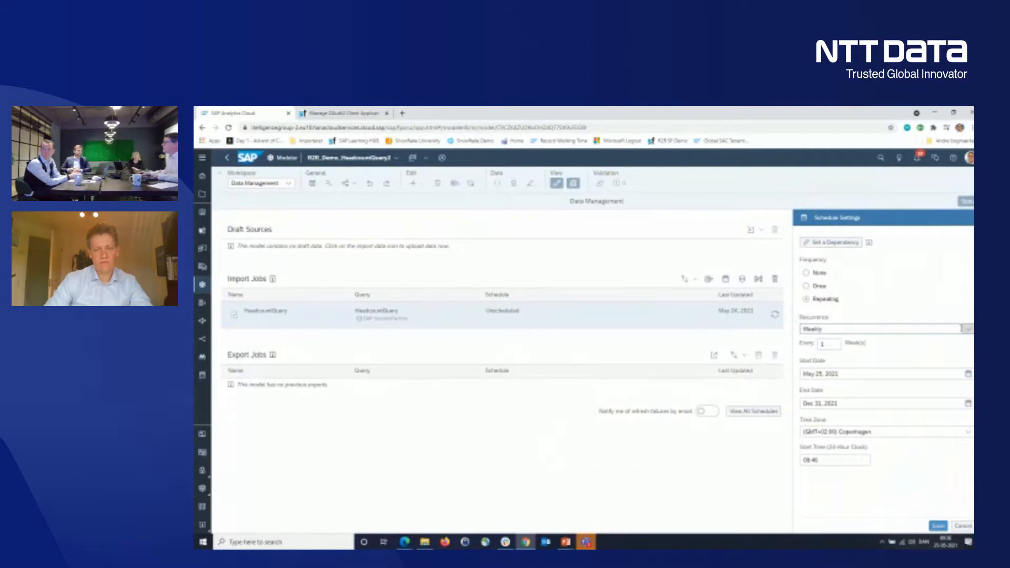
pyautogui.click(966, 330)
pyautogui.click(881, 342)
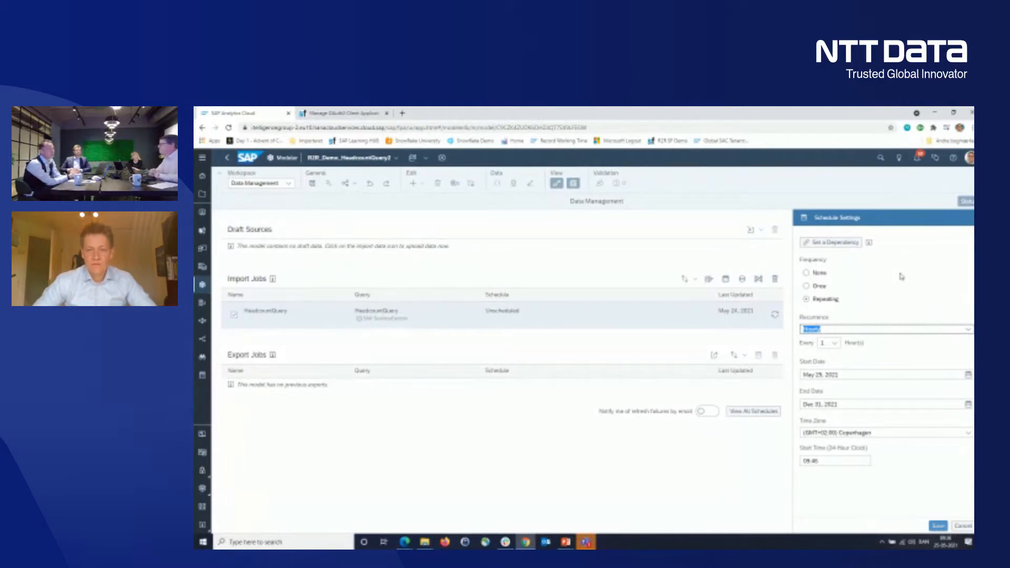
pyautogui.click(862, 351)
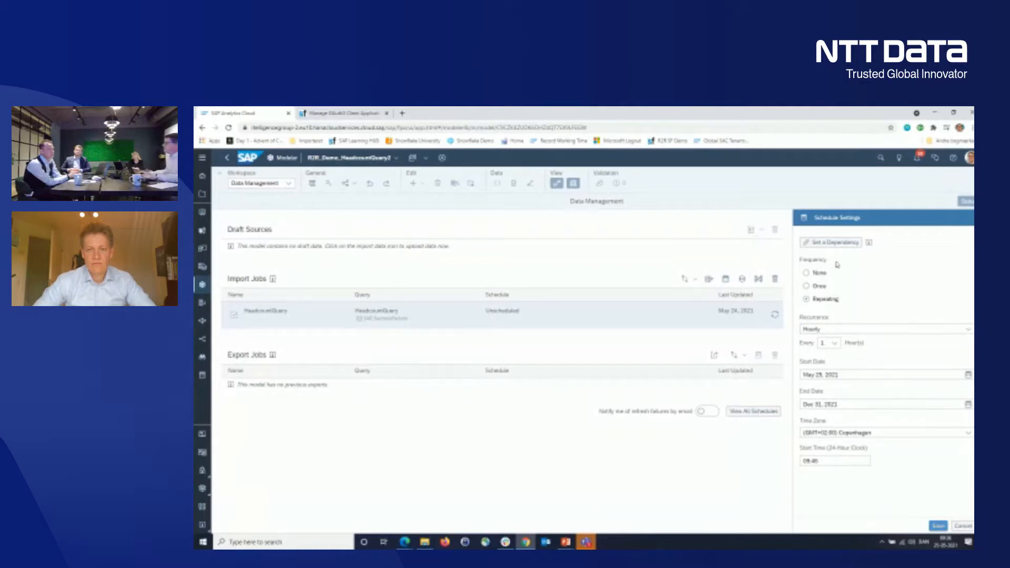
pyautogui.click(808, 286)
pyautogui.click(806, 273)
pyautogui.click(808, 299)
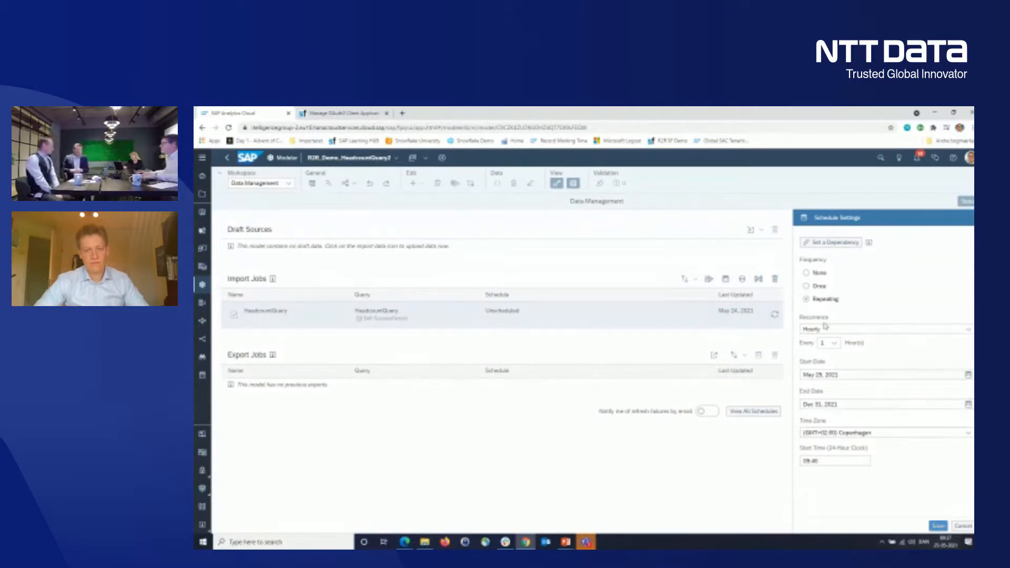
pyautogui.hotkey('alt', 'Tab')
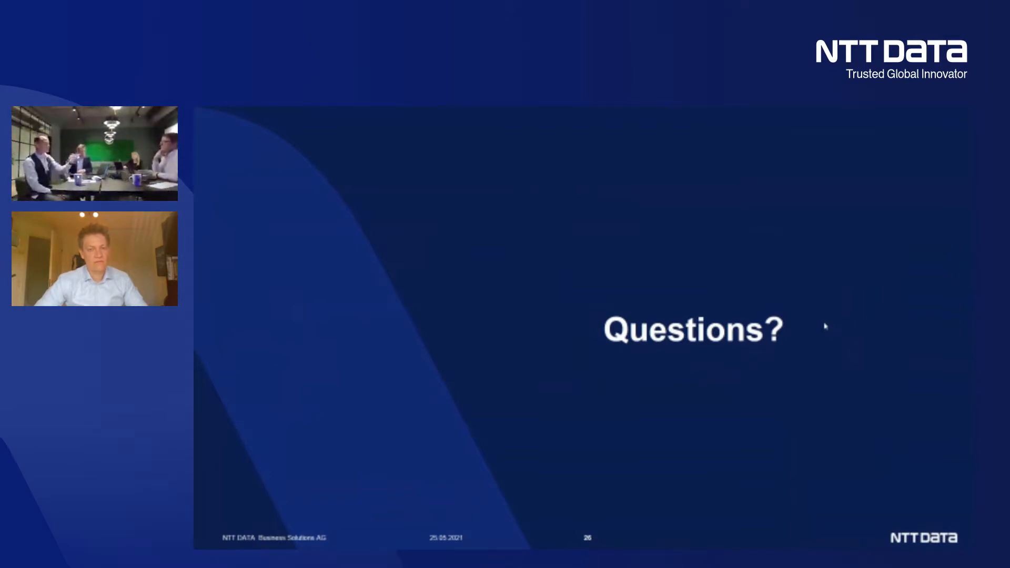
pyautogui.hotkey('alt', 'Tab')
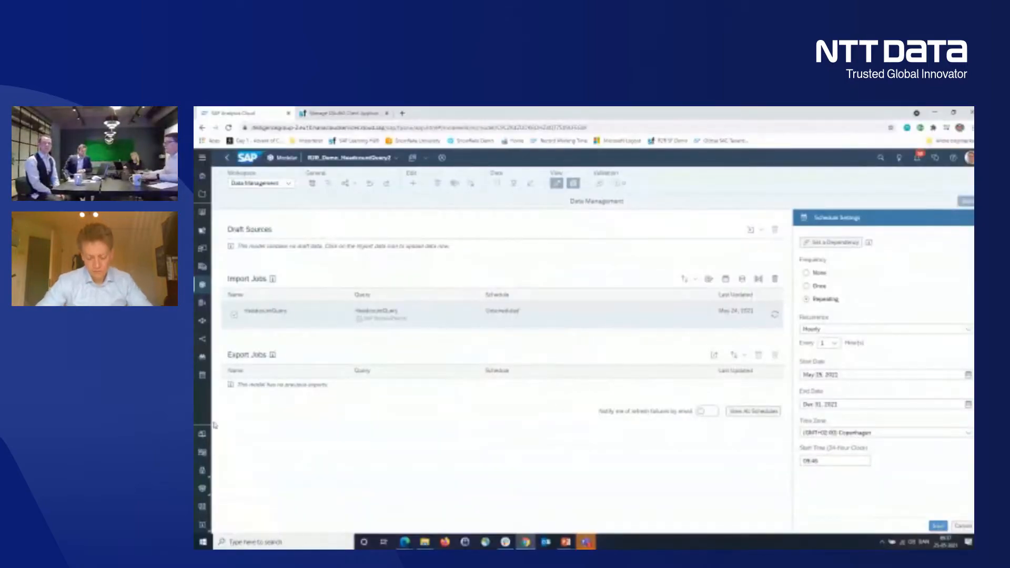
# - Open the Business Content section of the Content Network and search its packages for "Success"
pyautogui.click(205, 157)
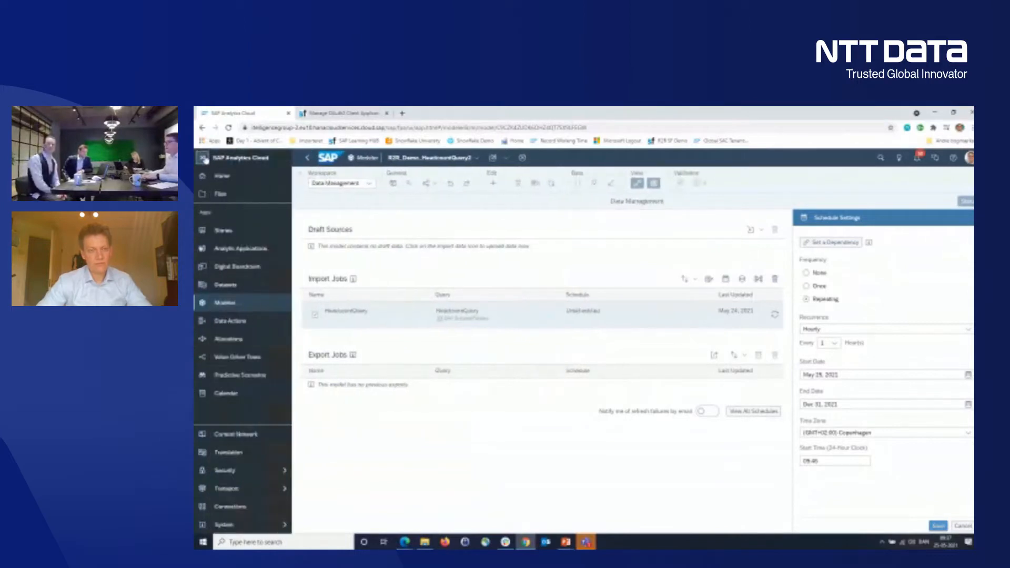
pyautogui.click(268, 438)
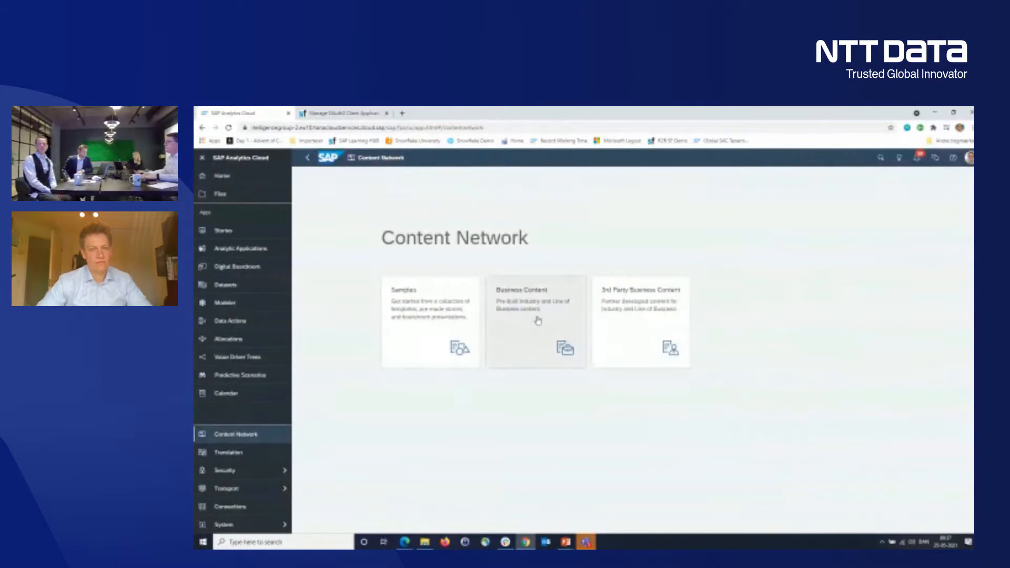
pyautogui.click(538, 320)
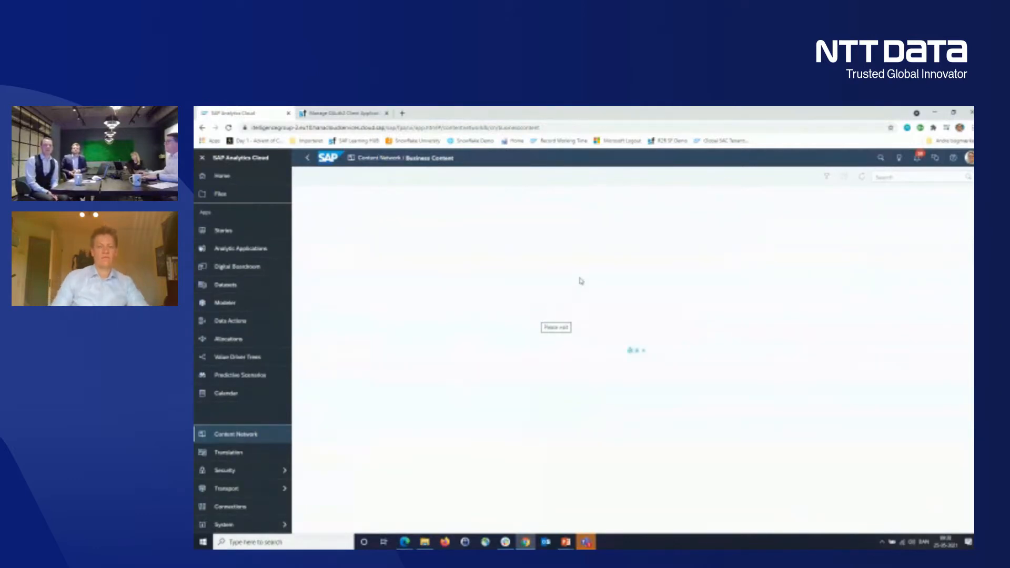
pyautogui.click(912, 175)
pyautogui.write('succe')
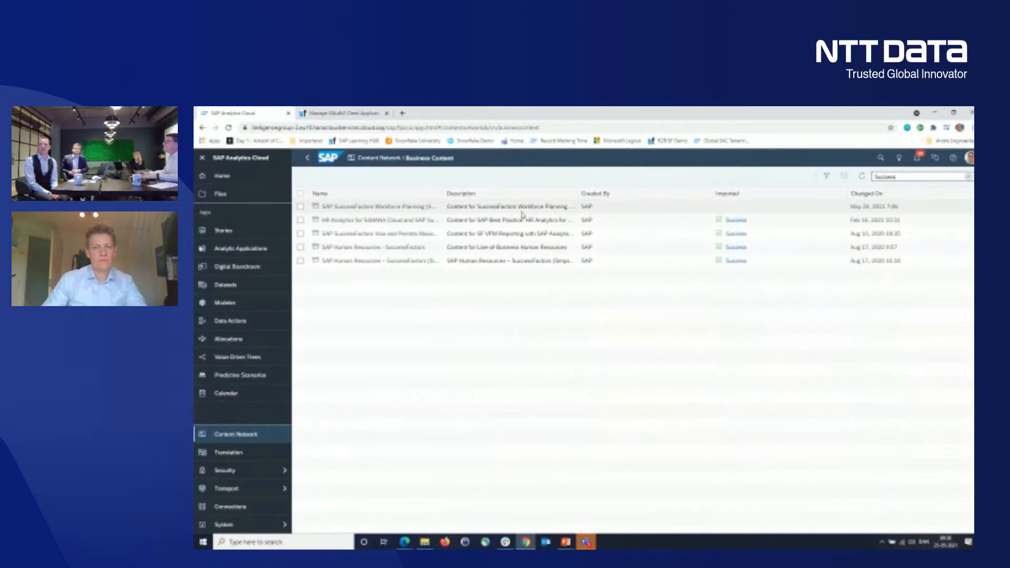
# - Review the overview and import options of the SAP Human Resources - SuccessFactors package, and close it without importing
pyautogui.click(409, 251)
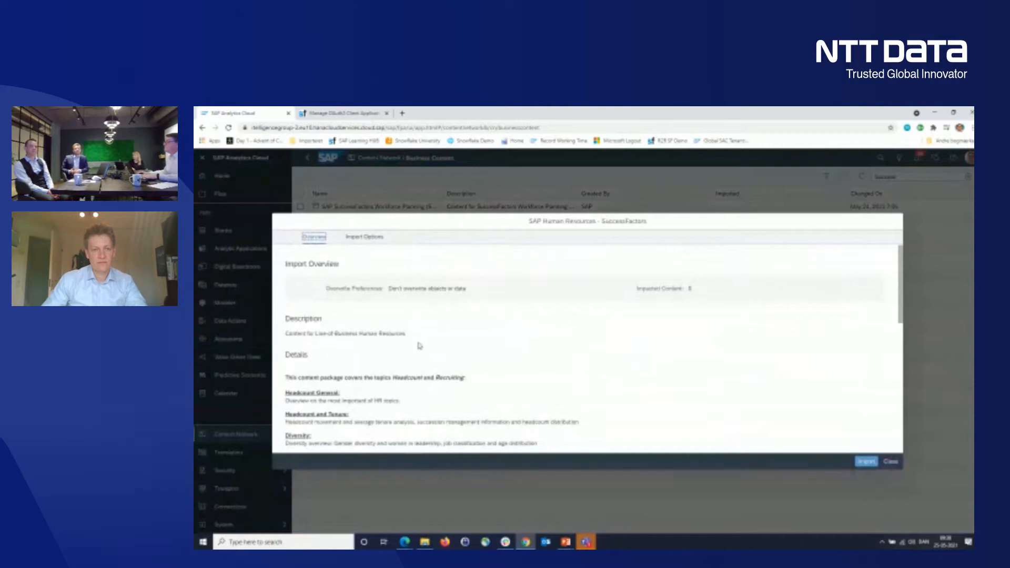
pyautogui.scroll(-6, 464, 328)
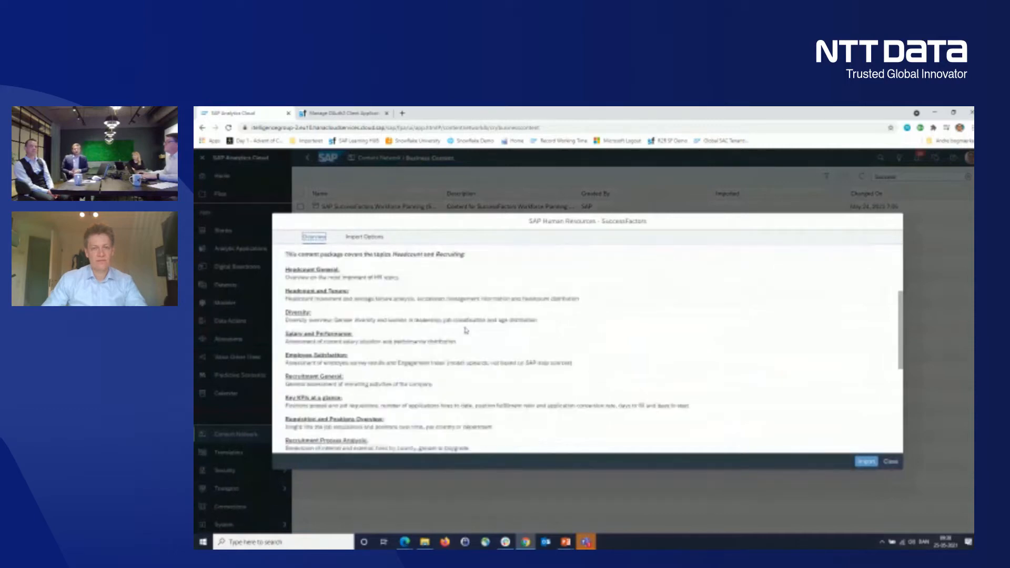
pyautogui.scroll(-3, 466, 330)
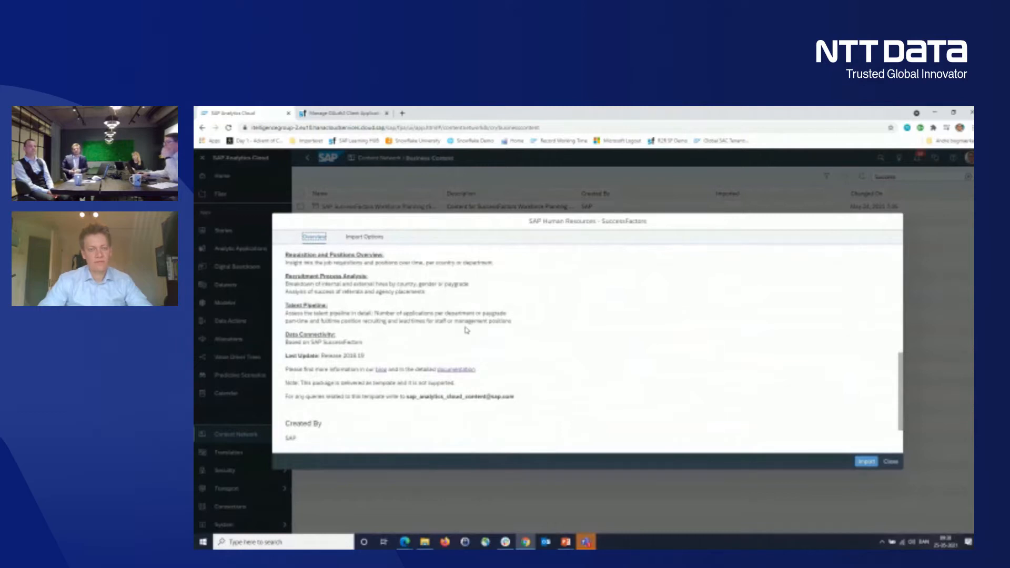
pyautogui.scroll(10, 487, 328)
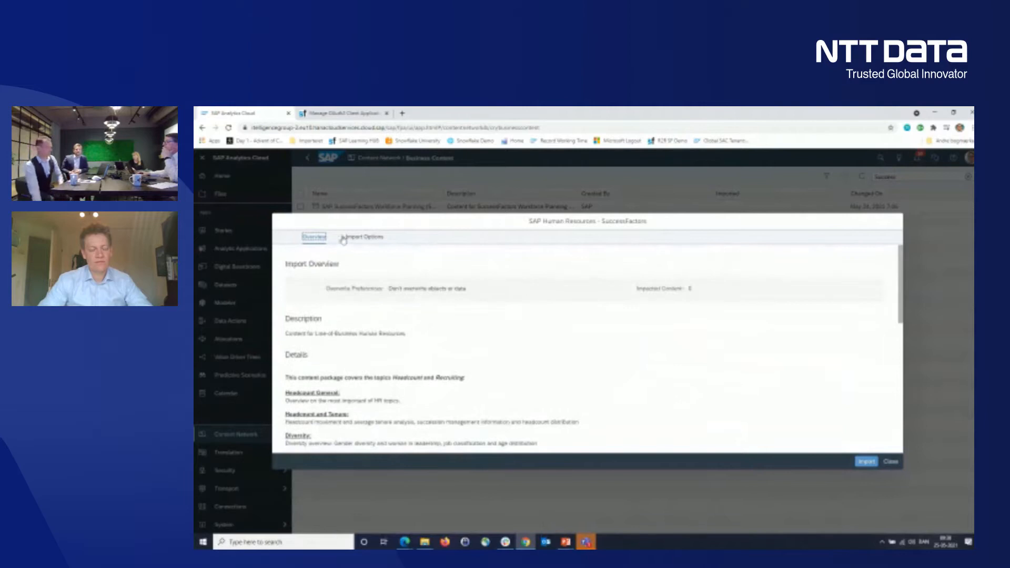
pyautogui.click(359, 237)
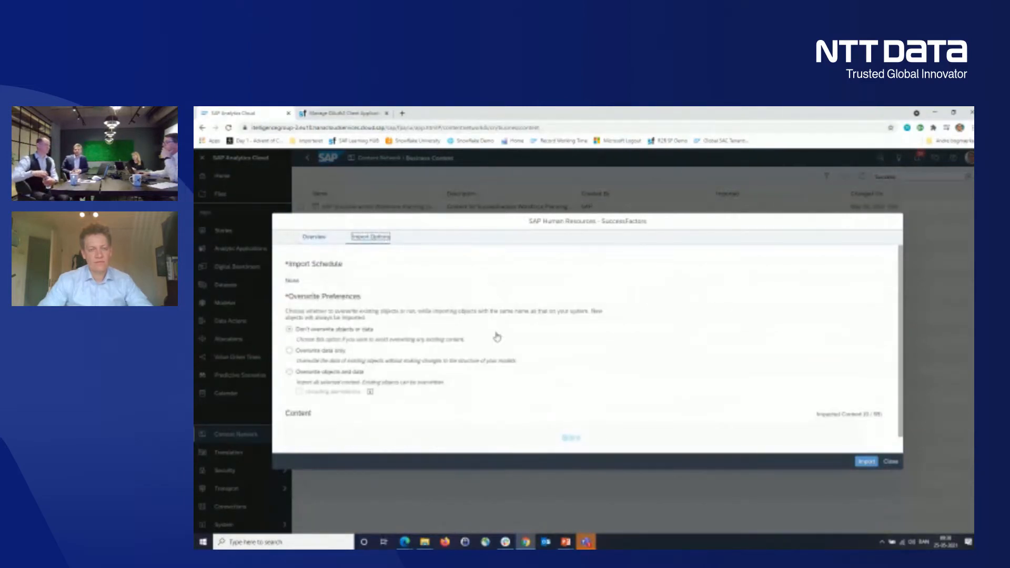
pyautogui.click(891, 462)
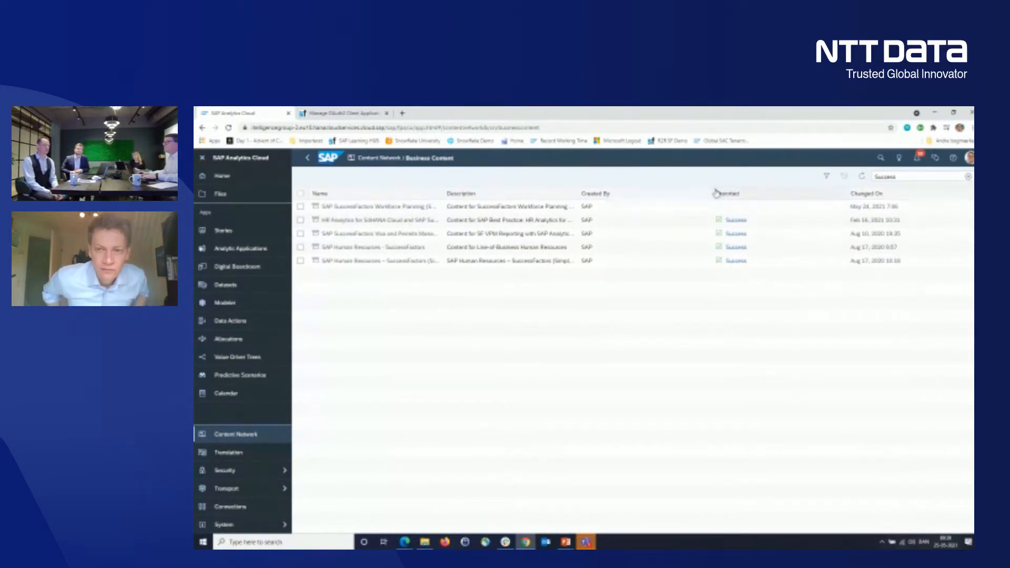
# - Open the SAP__HR_GEN_HR story to view its Headcount Overview page, and return to the PowerPoint Questions? slide
pyautogui.click(222, 235)
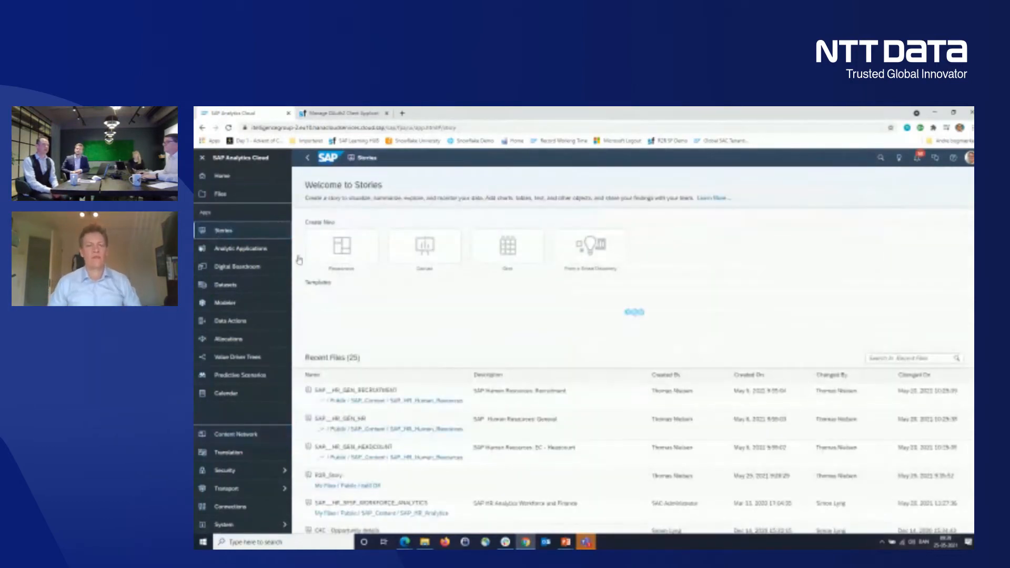
pyautogui.click(345, 428)
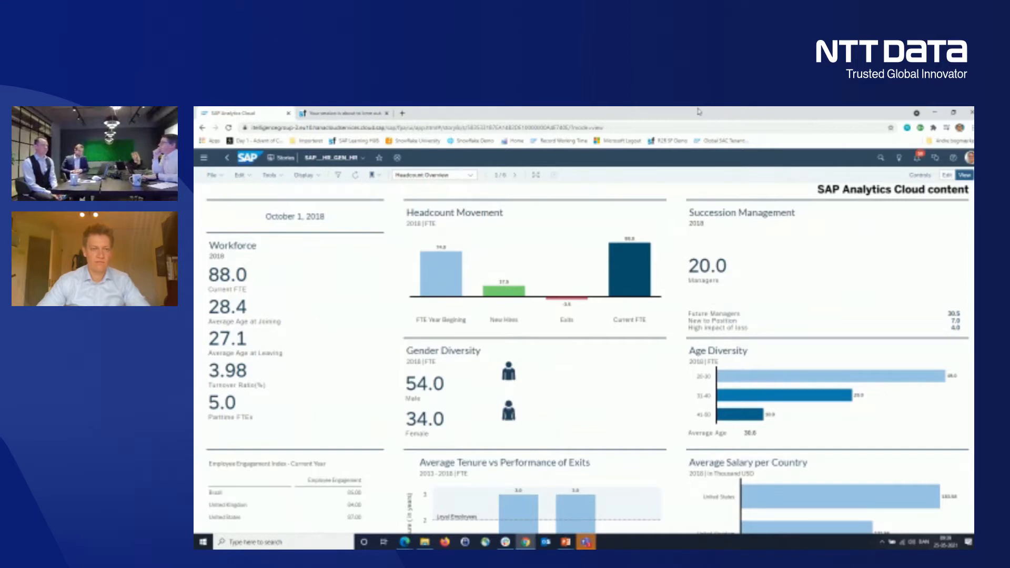
pyautogui.hotkey('alt', 'Tab')
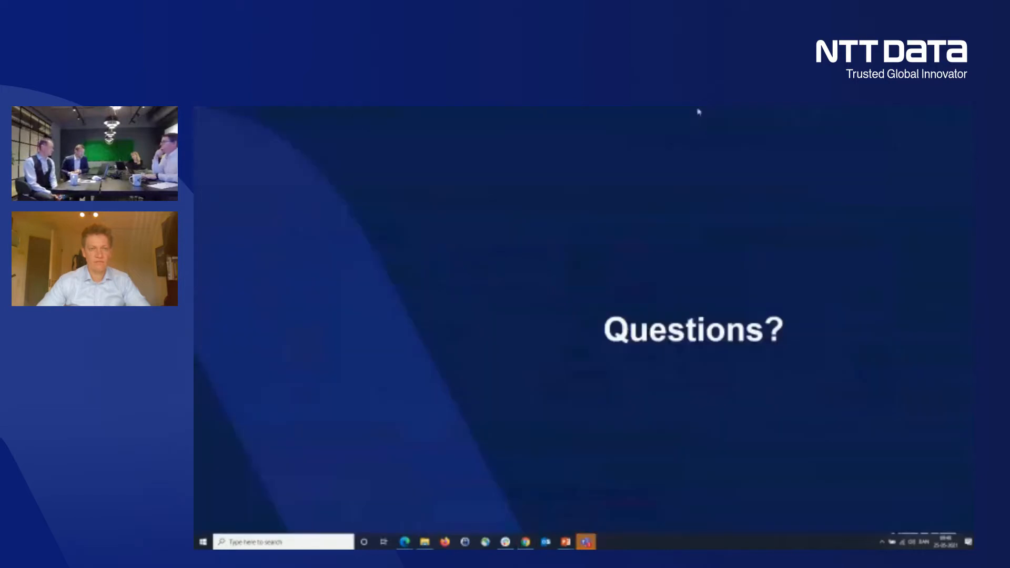